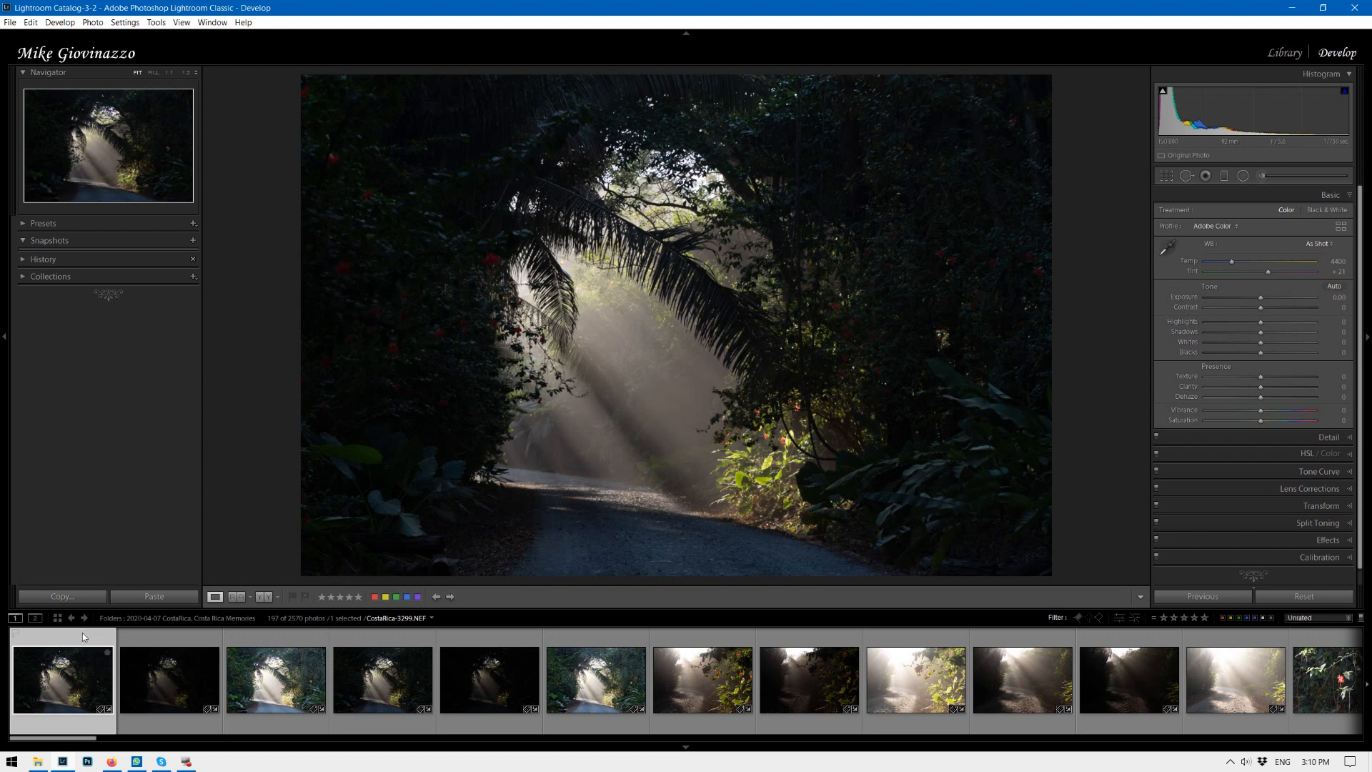
Compare the three bracketed exposures of the jungle road in the filmstrip.
{"action": "left_click", "coordinate": [170, 641]}
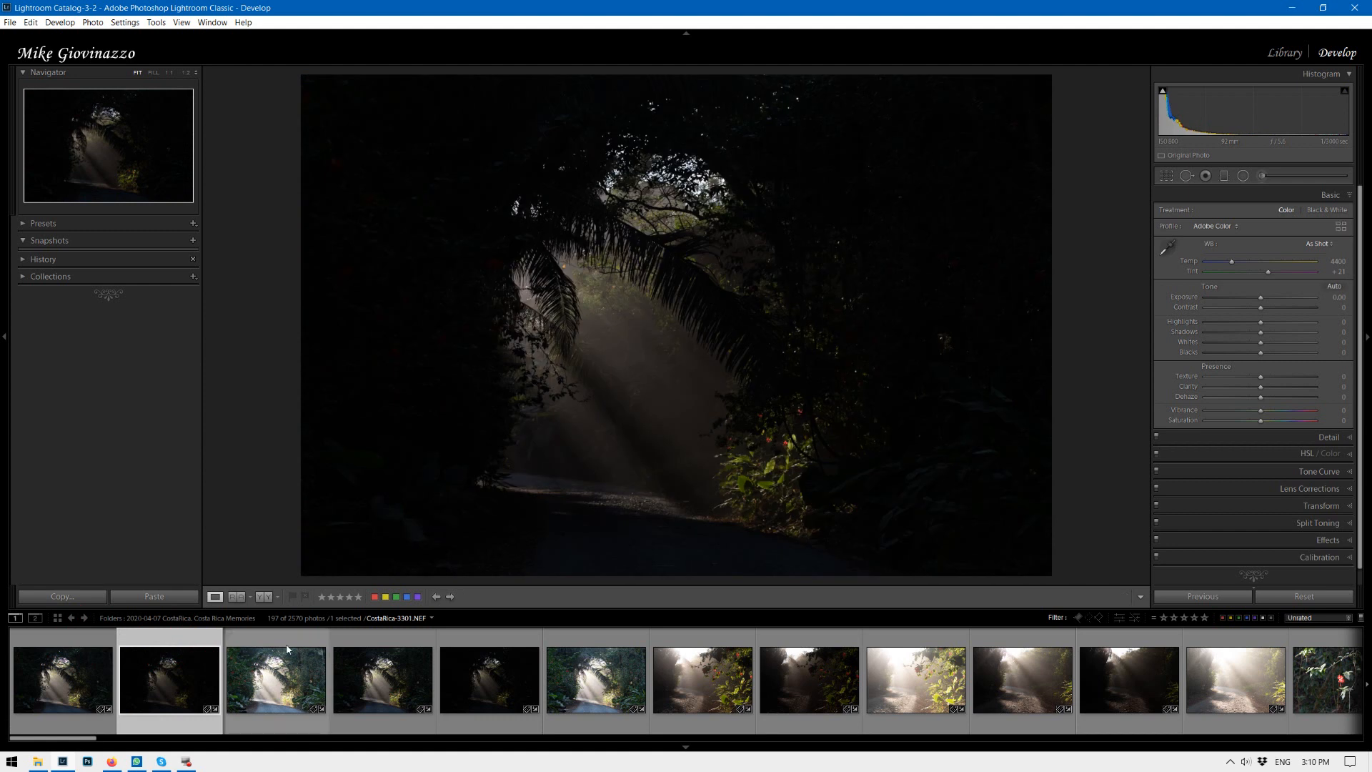
{"action": "left_click", "coordinate": [283, 645]}
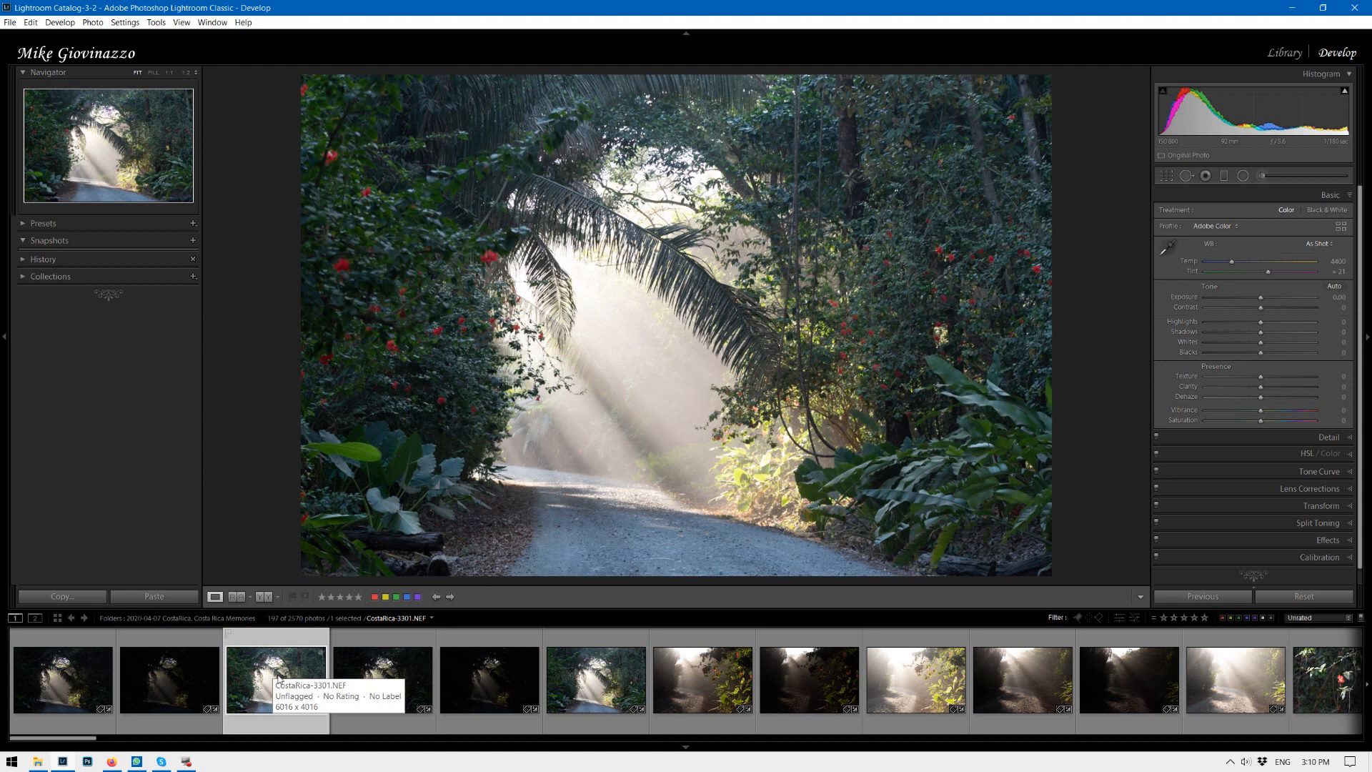
{"action": "left_click", "coordinate": [80, 654]}
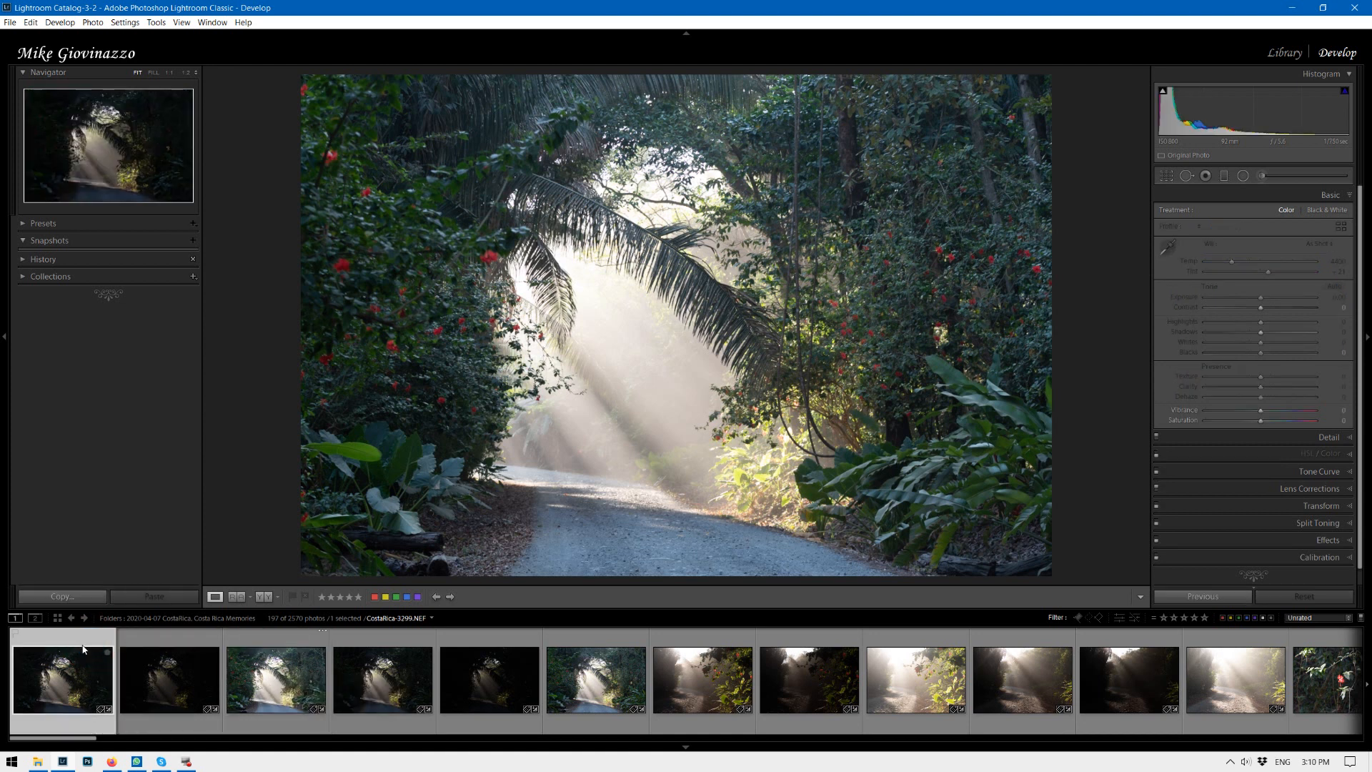
Select the three bracketed exposures and merge them into an HDR with Photo Merge.
{"action": "left_click", "coordinate": [269, 651], "text": "shift"}
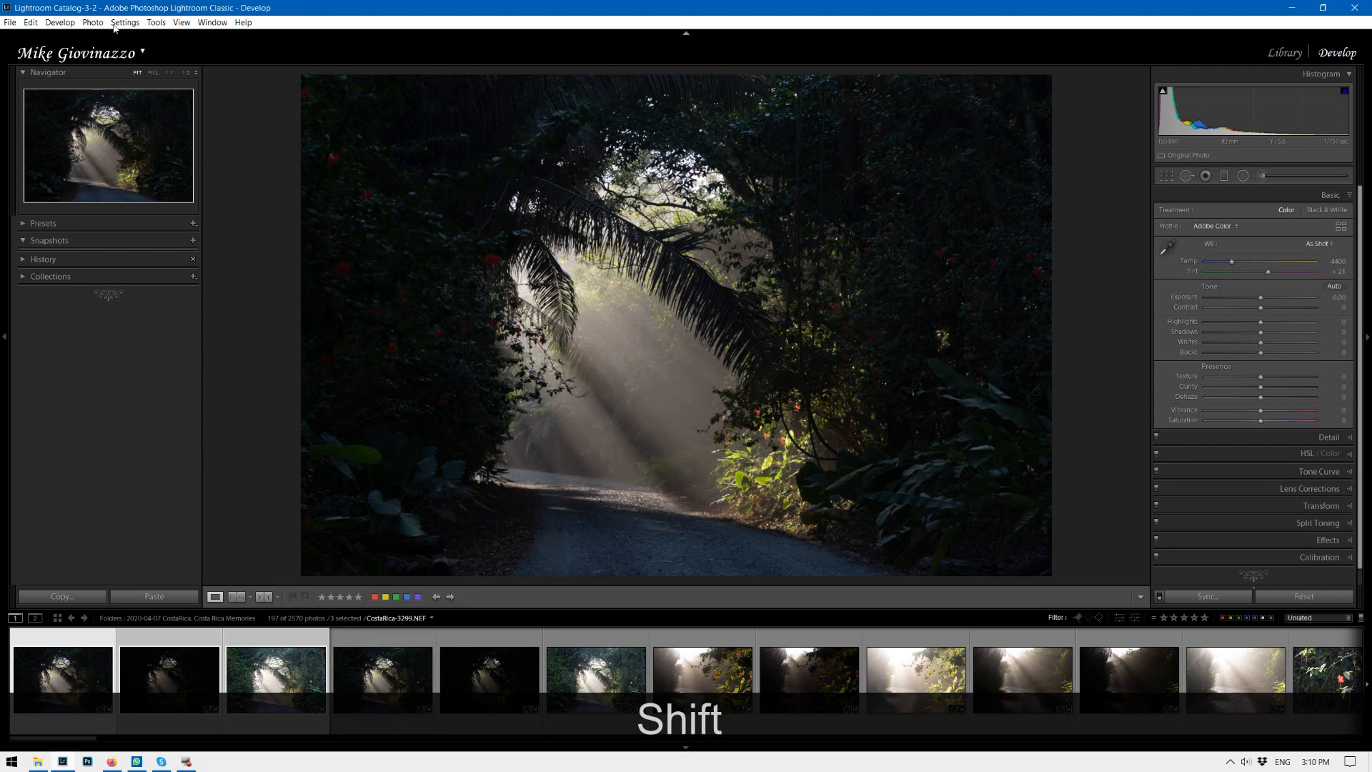
{"action": "left_click", "coordinate": [92, 22]}
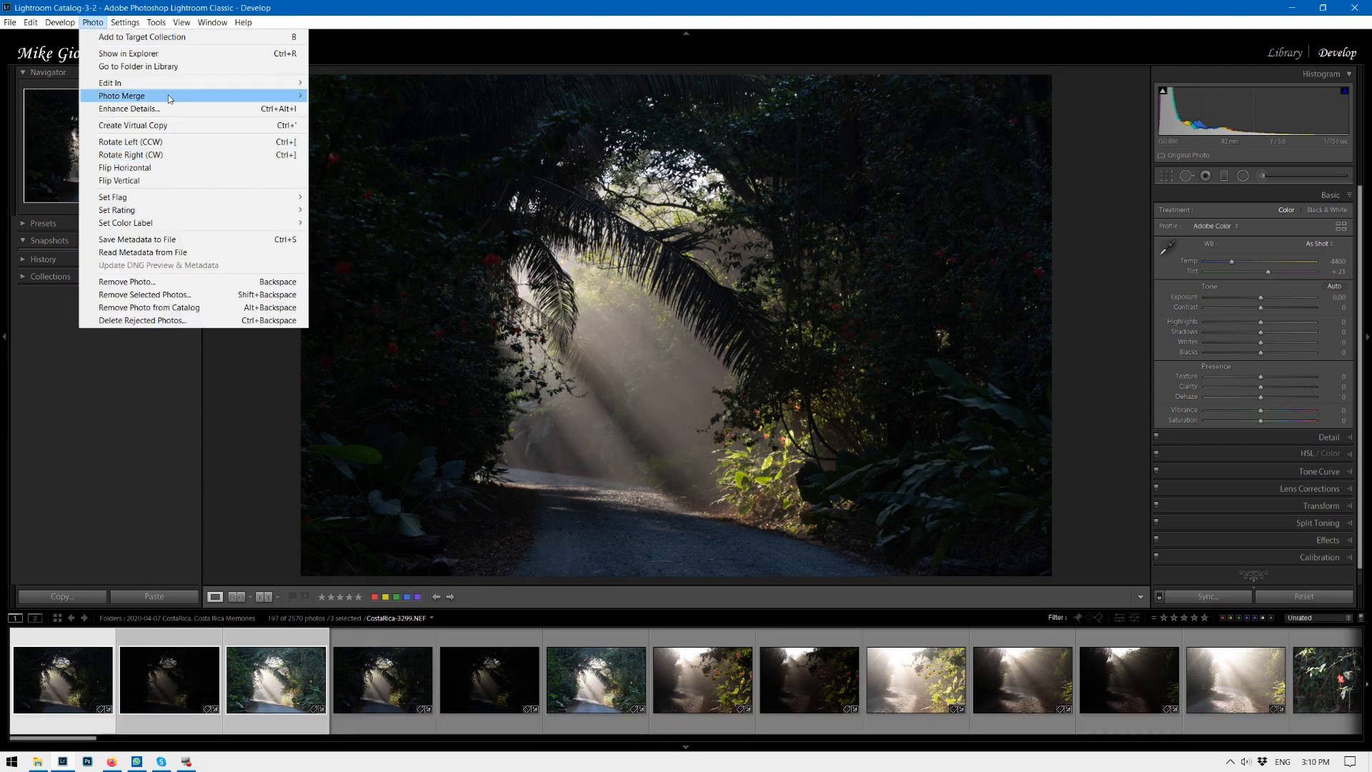
{"action": "mouse_move", "coordinate": [171, 98]}
{"action": "left_click", "coordinate": [366, 98]}
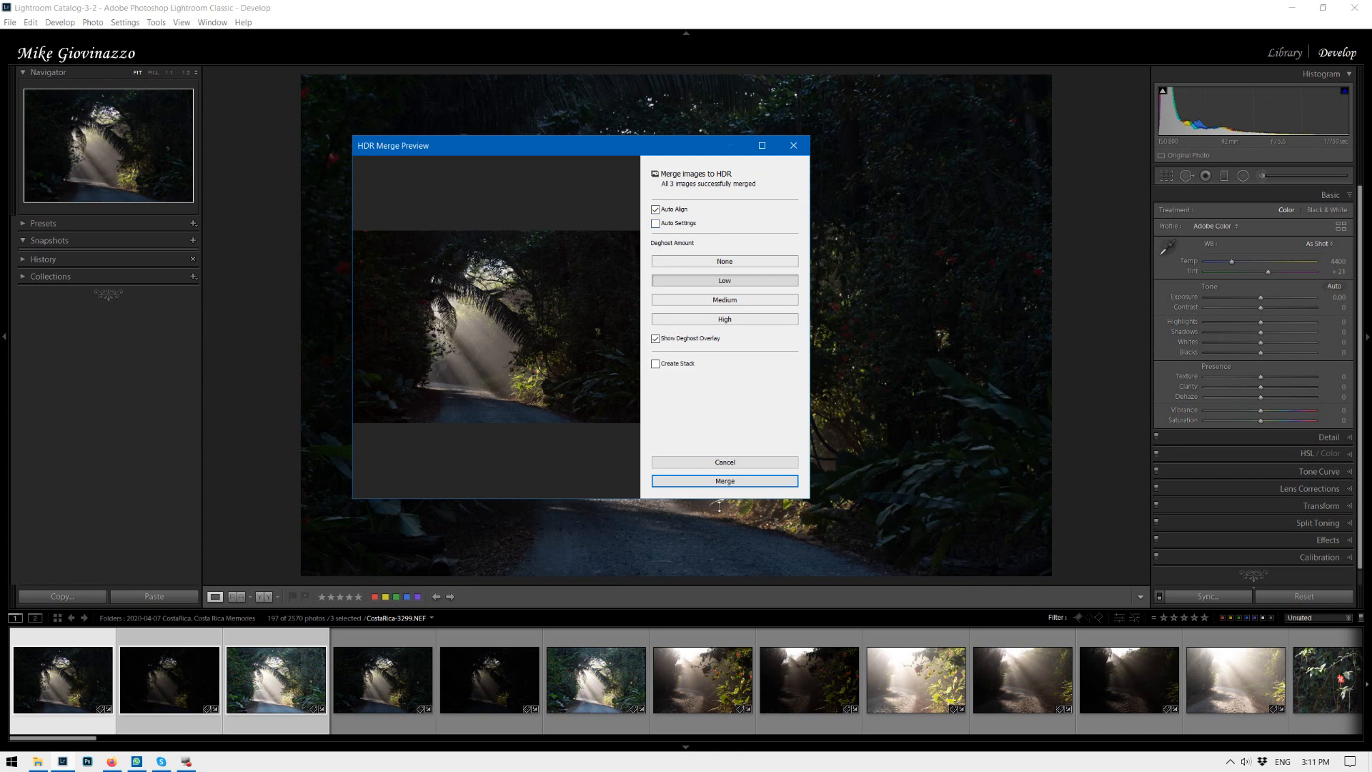
{"action": "left_click", "coordinate": [743, 489]}
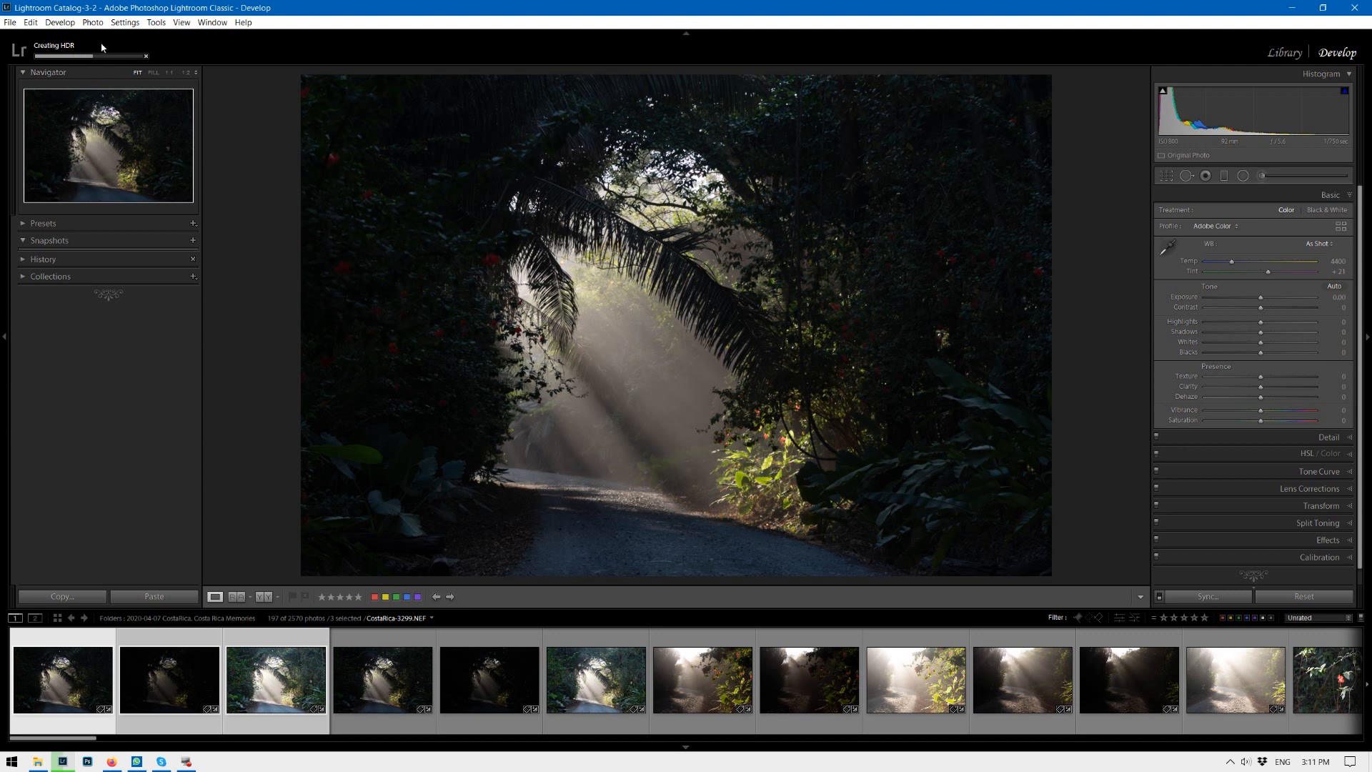
{"action": "left_click", "coordinate": [80, 49]}
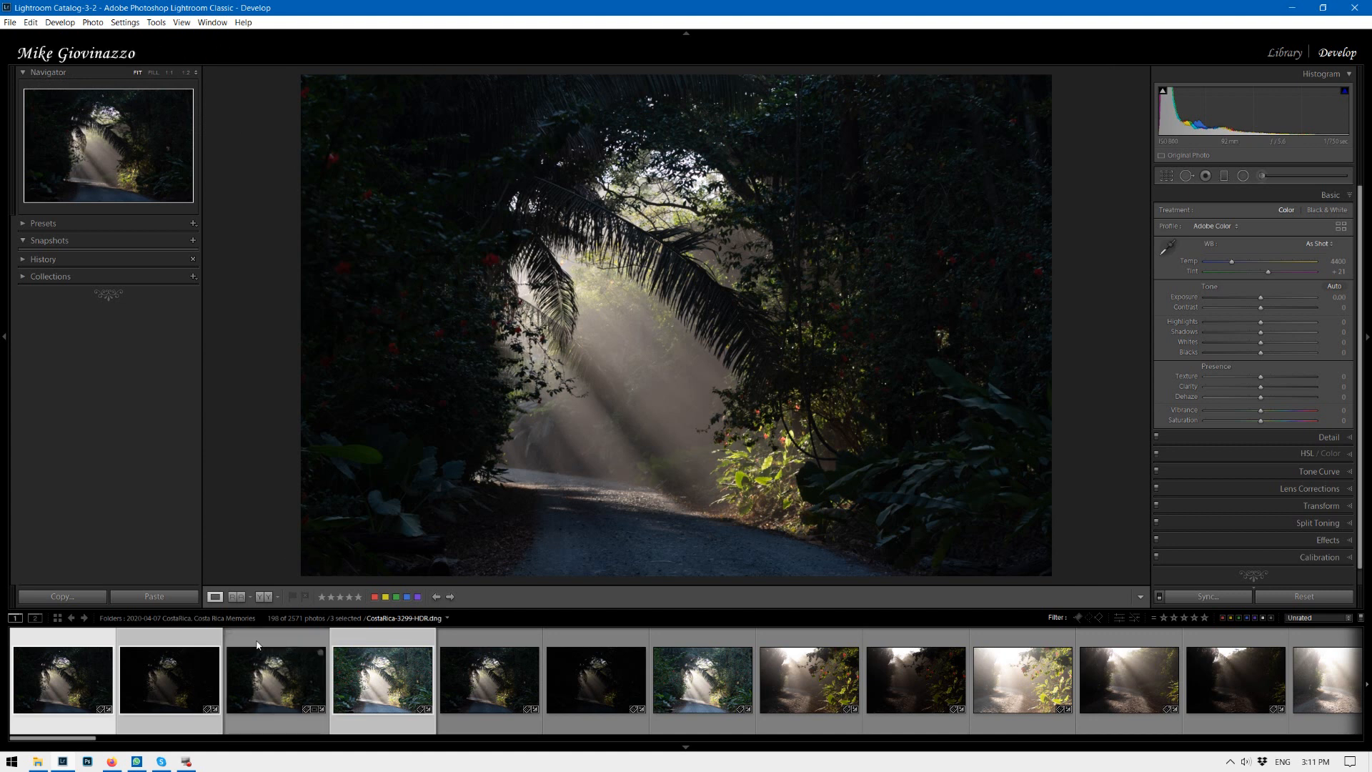
Open the merged HDR image and raise Contrast to +32 and Shadows to +97.
{"action": "left_click", "coordinate": [261, 644]}
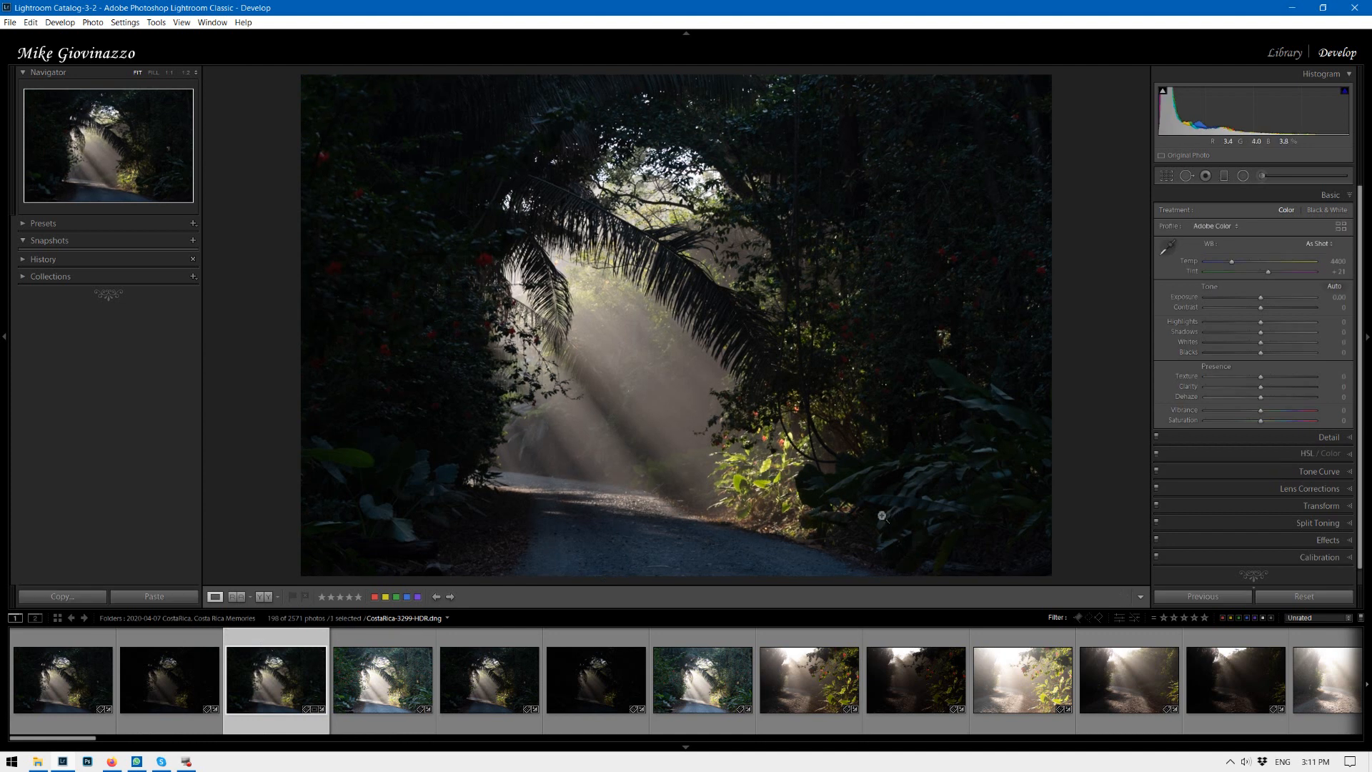
{"action": "left_click_drag", "start_coordinate": [1262, 340], "coordinate": [1279, 318]}
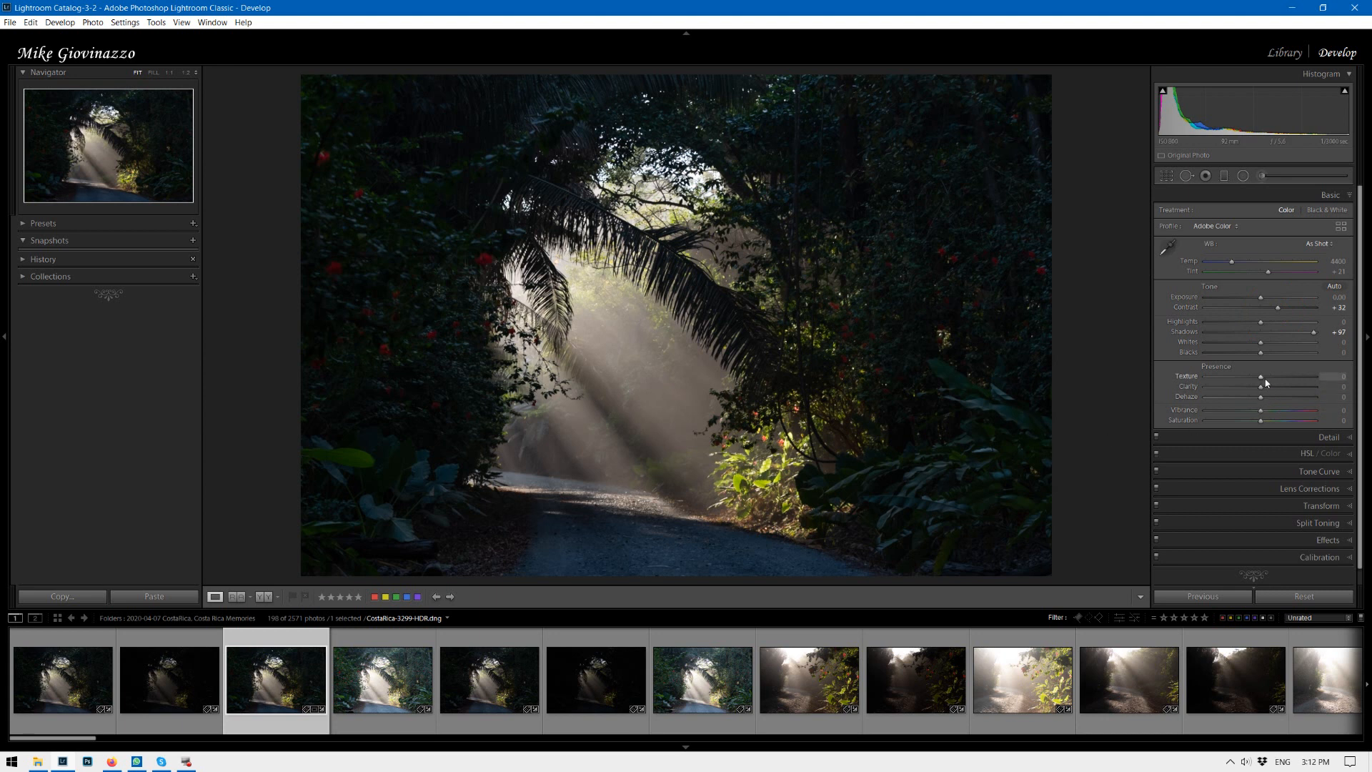
Set Texture to +100 and Clarity to +67, and lower Shadows to +29.
{"action": "left_click_drag", "start_coordinate": [1283, 378], "coordinate": [1297, 392]}
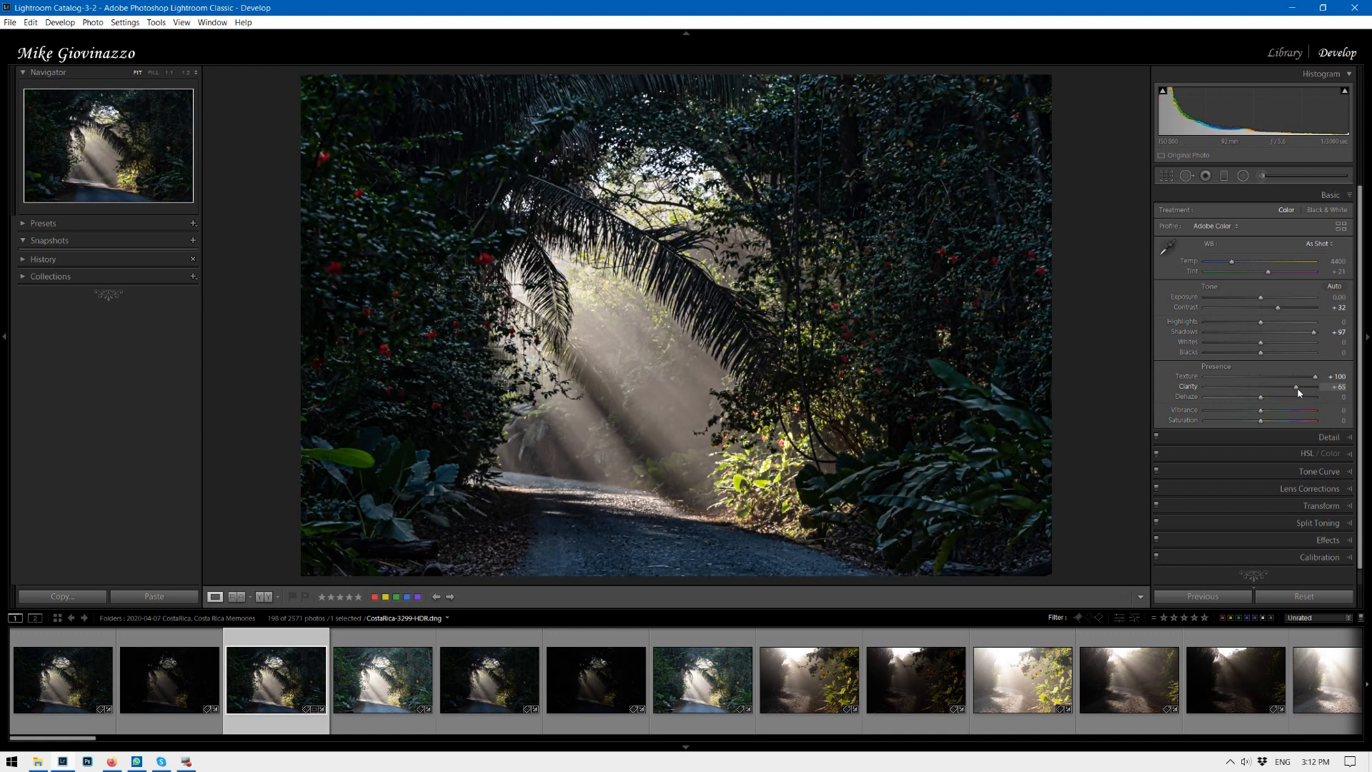
{"action": "left_click", "coordinate": [1298, 389]}
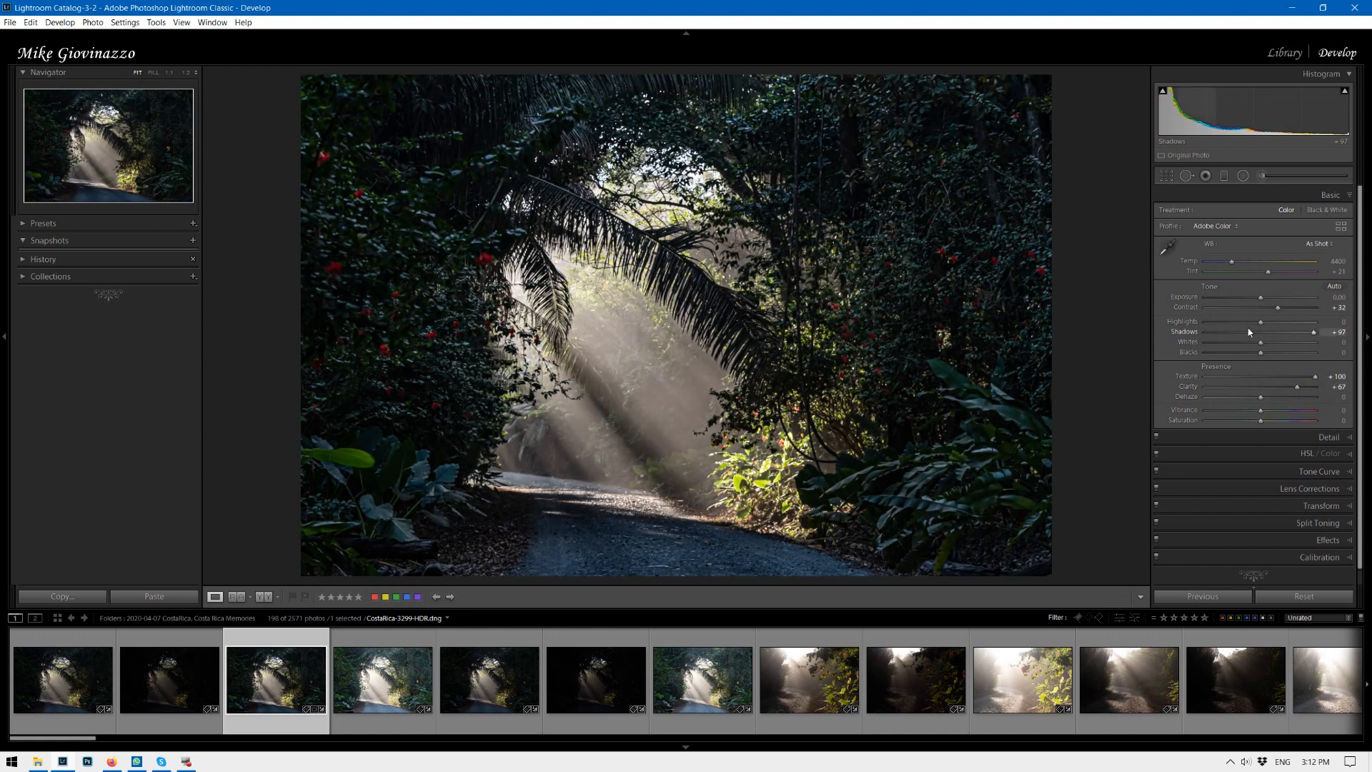
{"action": "left_click_drag", "start_coordinate": [1311, 334], "coordinate": [1273, 336]}
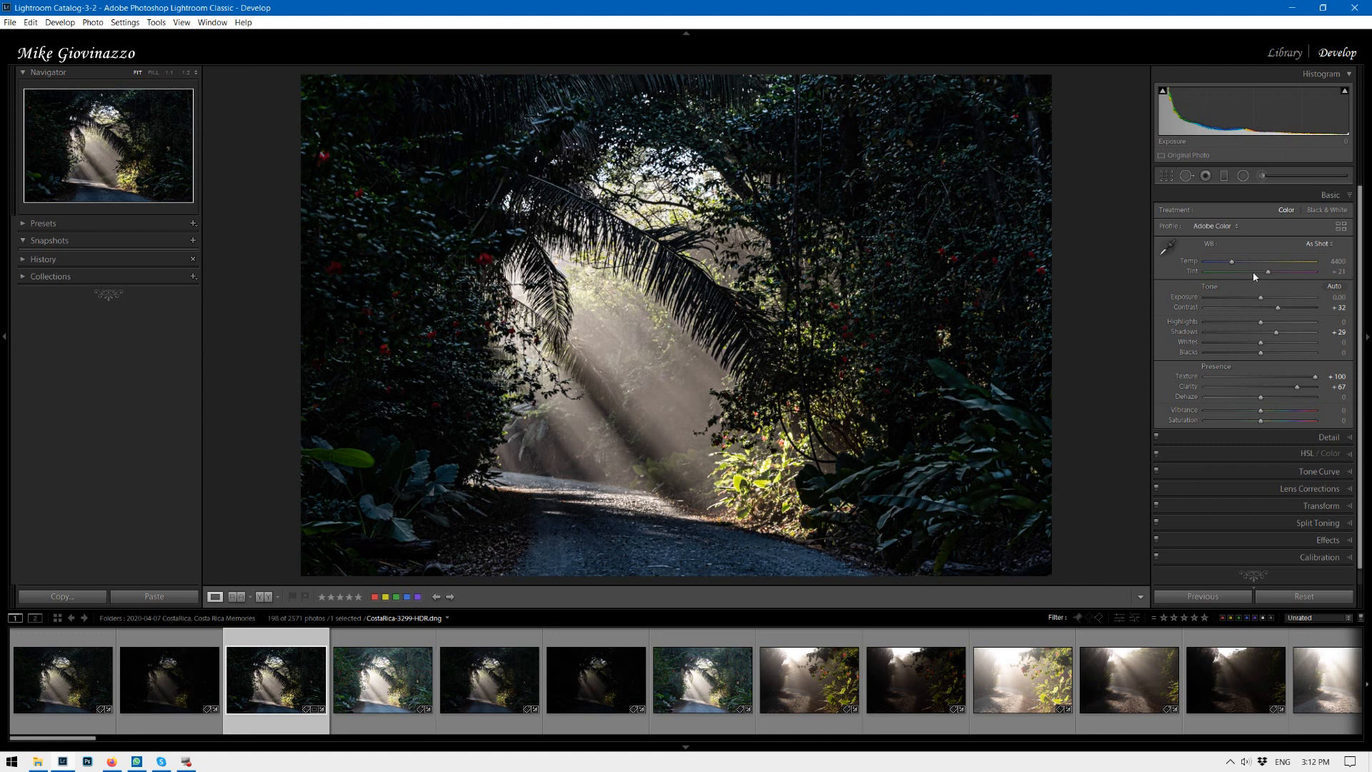
Warm the white balance temperature to 6732.
{"action": "left_click", "coordinate": [1232, 264]}
{"action": "left_click_drag", "start_coordinate": [1232, 264], "coordinate": [1259, 264]}
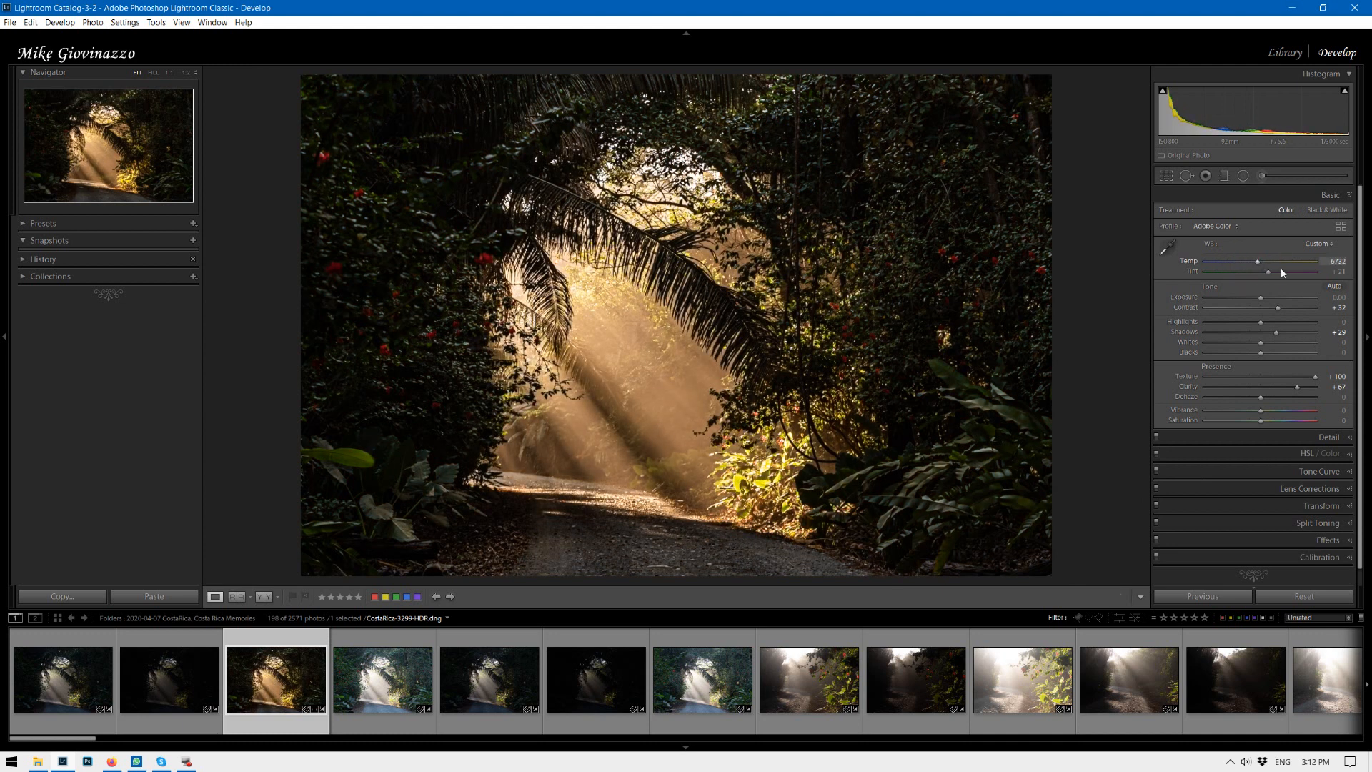
Crop and straighten the image to an angle of -2.08, trimming the top edge.
{"action": "left_click", "coordinate": [1166, 175]}
{"action": "left_click_drag", "start_coordinate": [1075, 324], "coordinate": [1072, 330]}
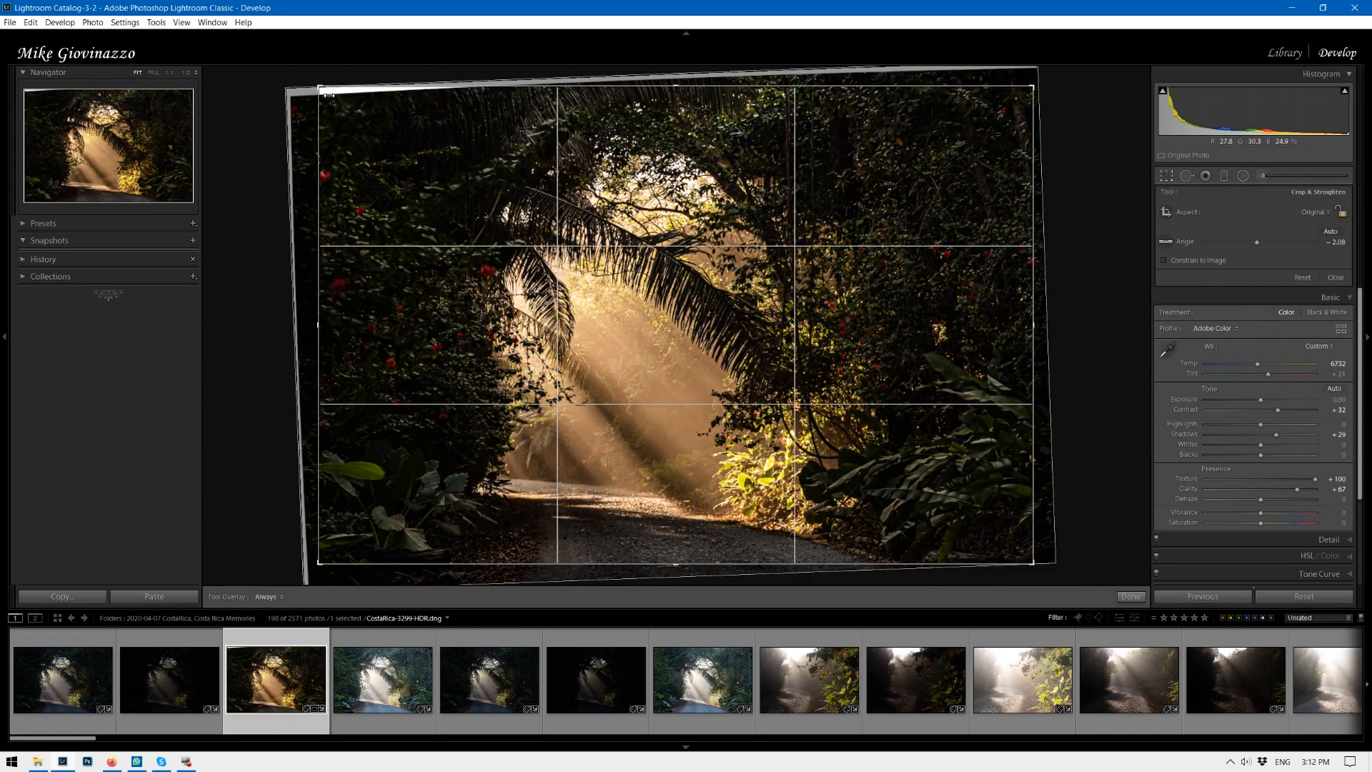
{"action": "left_click_drag", "start_coordinate": [677, 88], "coordinate": [672, 95]}
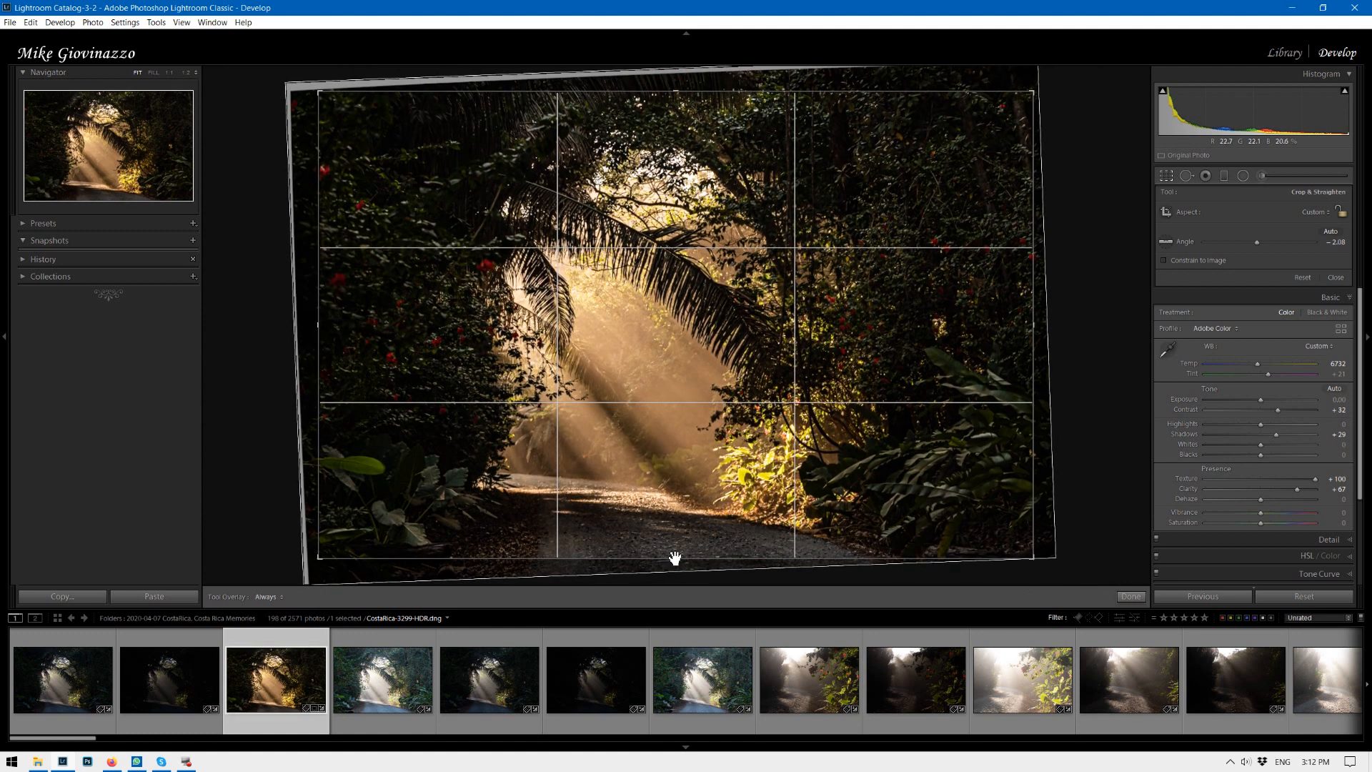
{"action": "left_click", "coordinate": [1130, 596]}
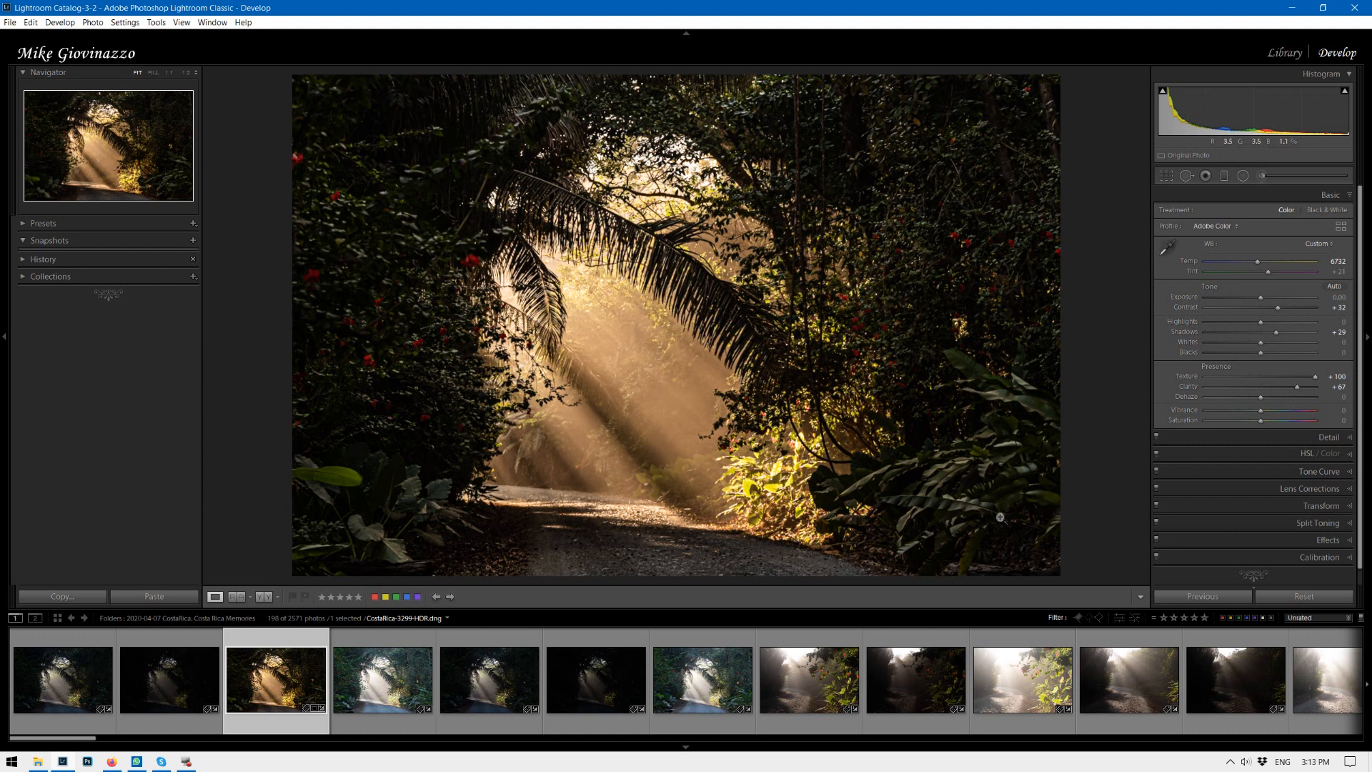
Open Split Toning and set the highlights hue to 56.
{"action": "left_click", "coordinate": [1348, 523]}
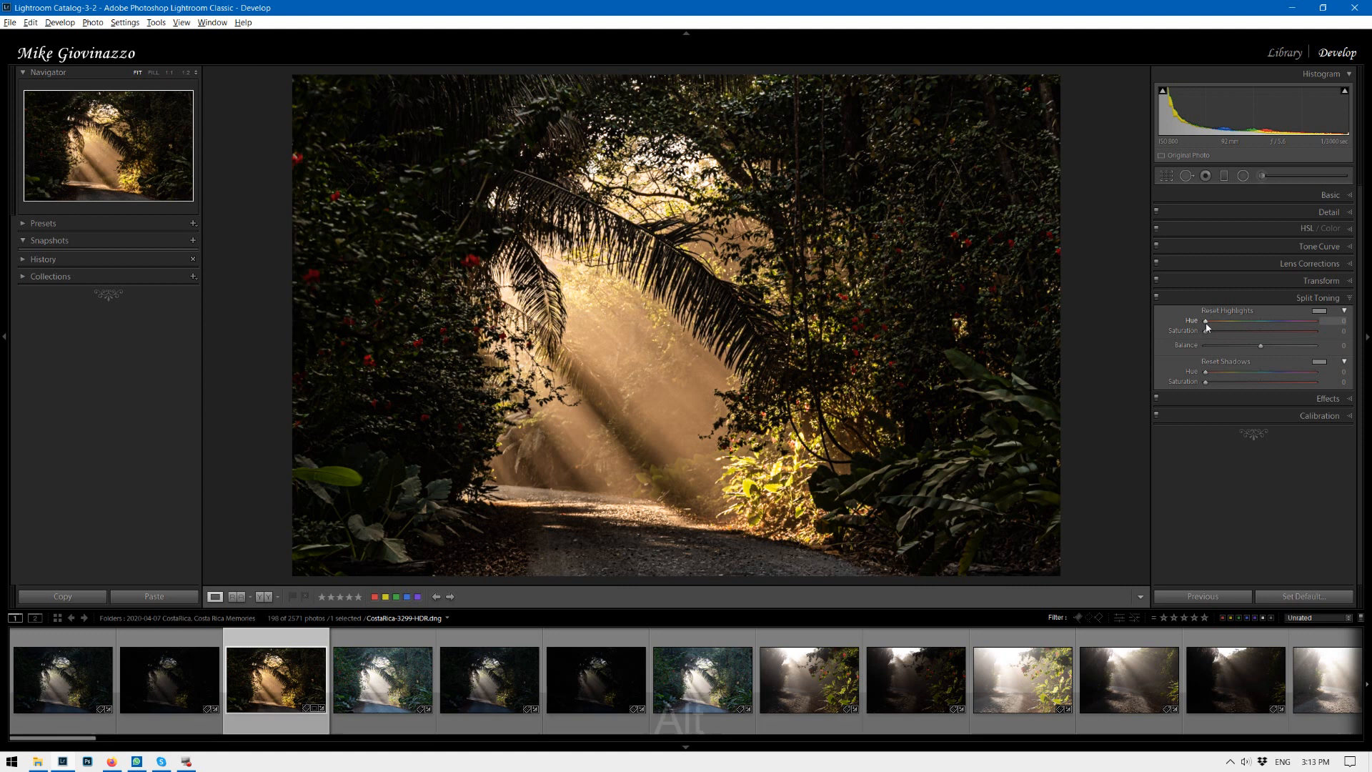
{"action": "key", "text": "alt"}
{"action": "left_click_drag", "start_coordinate": [1209, 324], "coordinate": [1222, 322]}
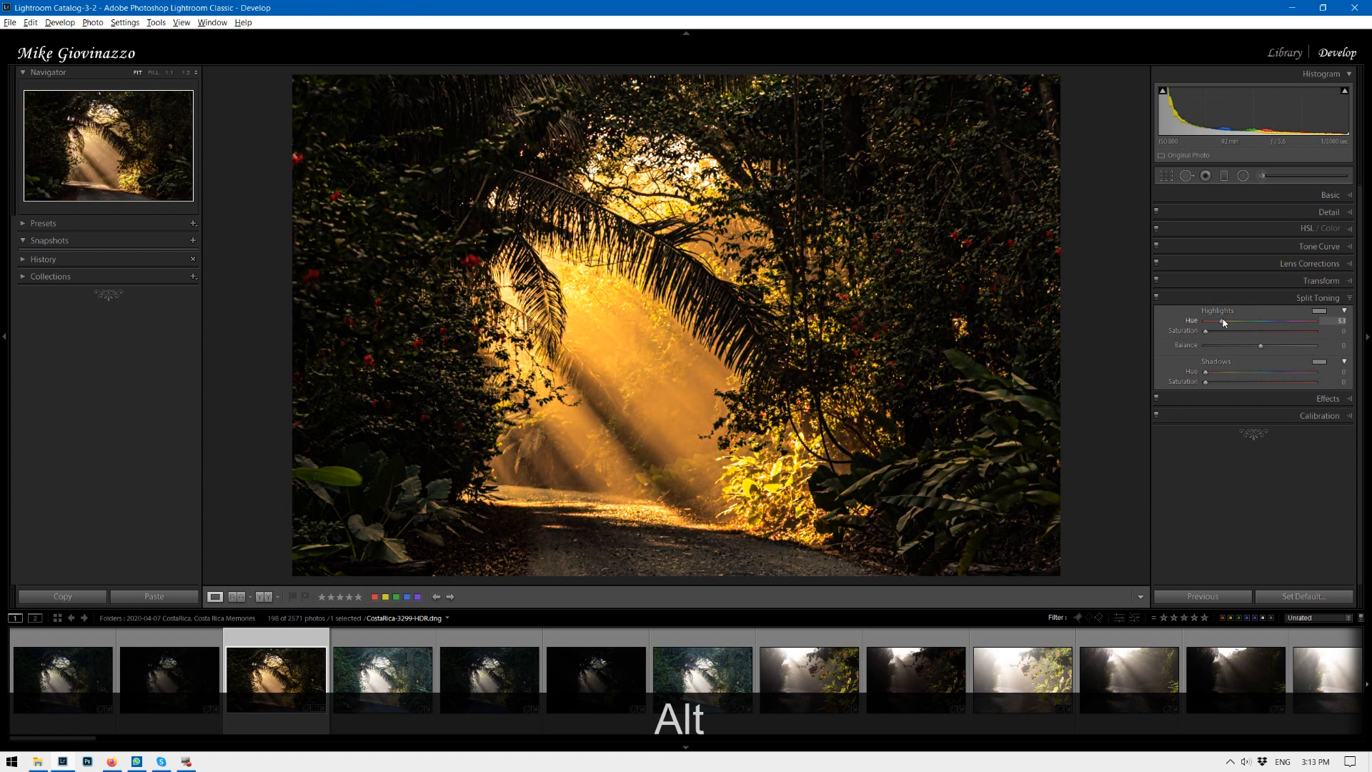
{"action": "left_click_drag", "start_coordinate": [1224, 322], "coordinate": [1222, 321]}
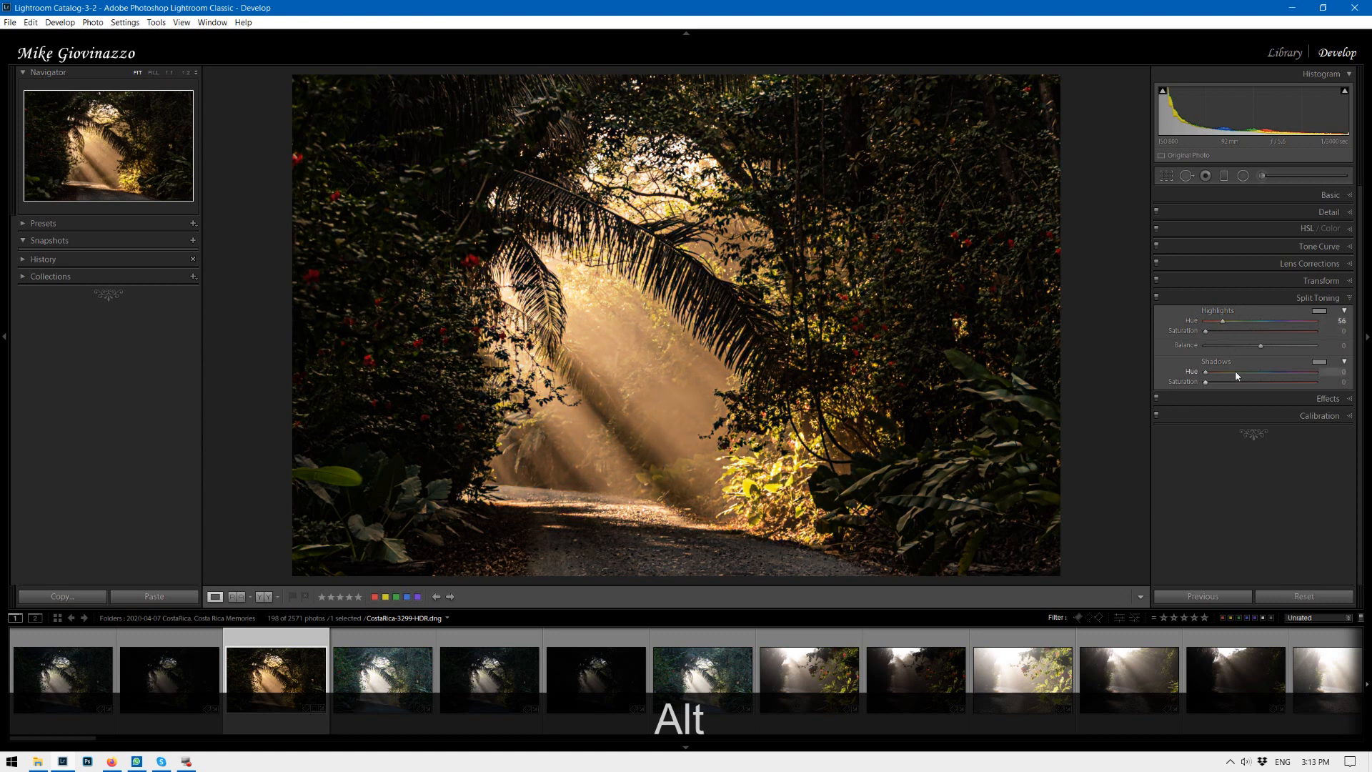
Set the split-toning shadows hue to 30.
{"action": "mouse_move", "coordinate": [1210, 373]}
{"action": "left_mouse_down"}
{"action": "mouse_move", "coordinate": [1237, 373]}
{"action": "mouse_move", "coordinate": [1208, 372]}
{"action": "left_mouse_up"}
{"action": "left_click_drag", "start_coordinate": [1291, 373], "coordinate": [1229, 373]}
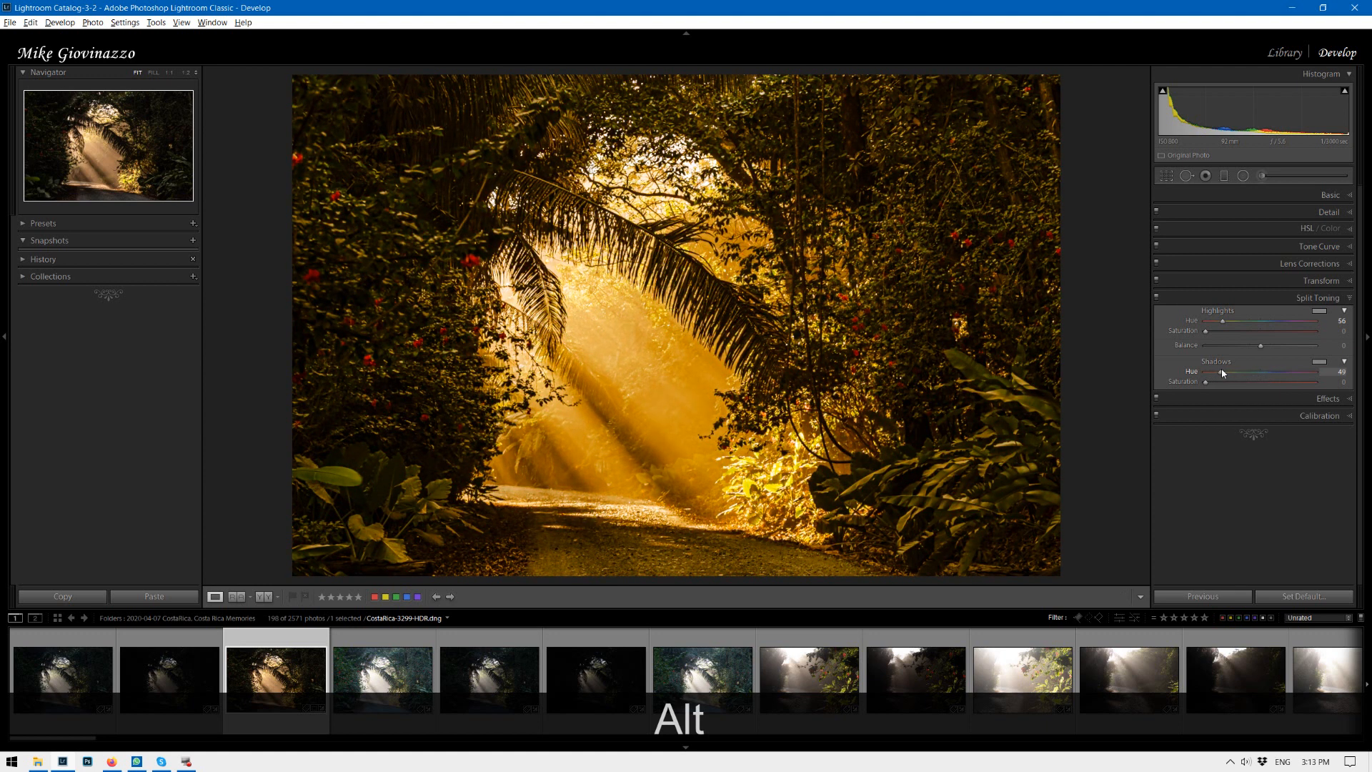
{"action": "left_click_drag", "start_coordinate": [1218, 373], "coordinate": [1215, 372]}
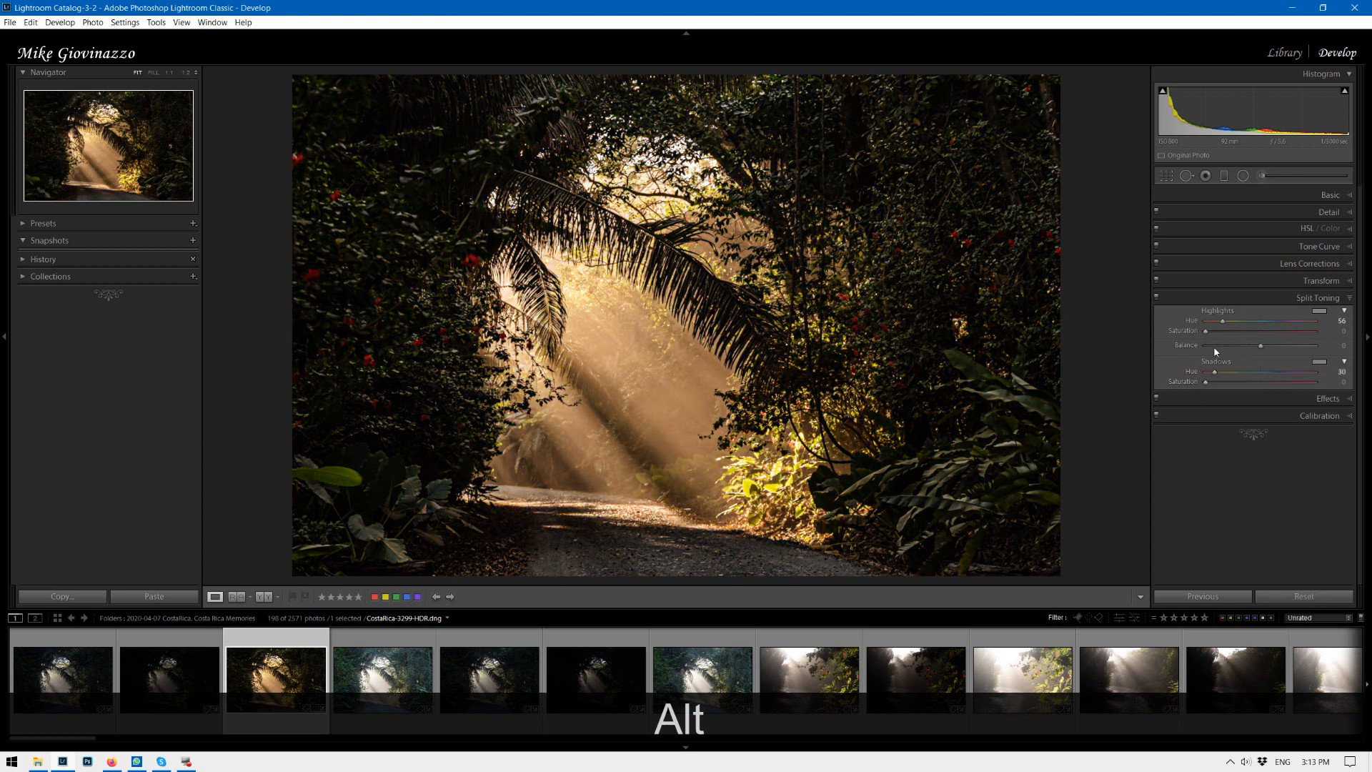
Set the highlights saturation to 33 and the shadows saturation to 82.
{"action": "left_click_drag", "start_coordinate": [1206, 331], "coordinate": [1289, 336]}
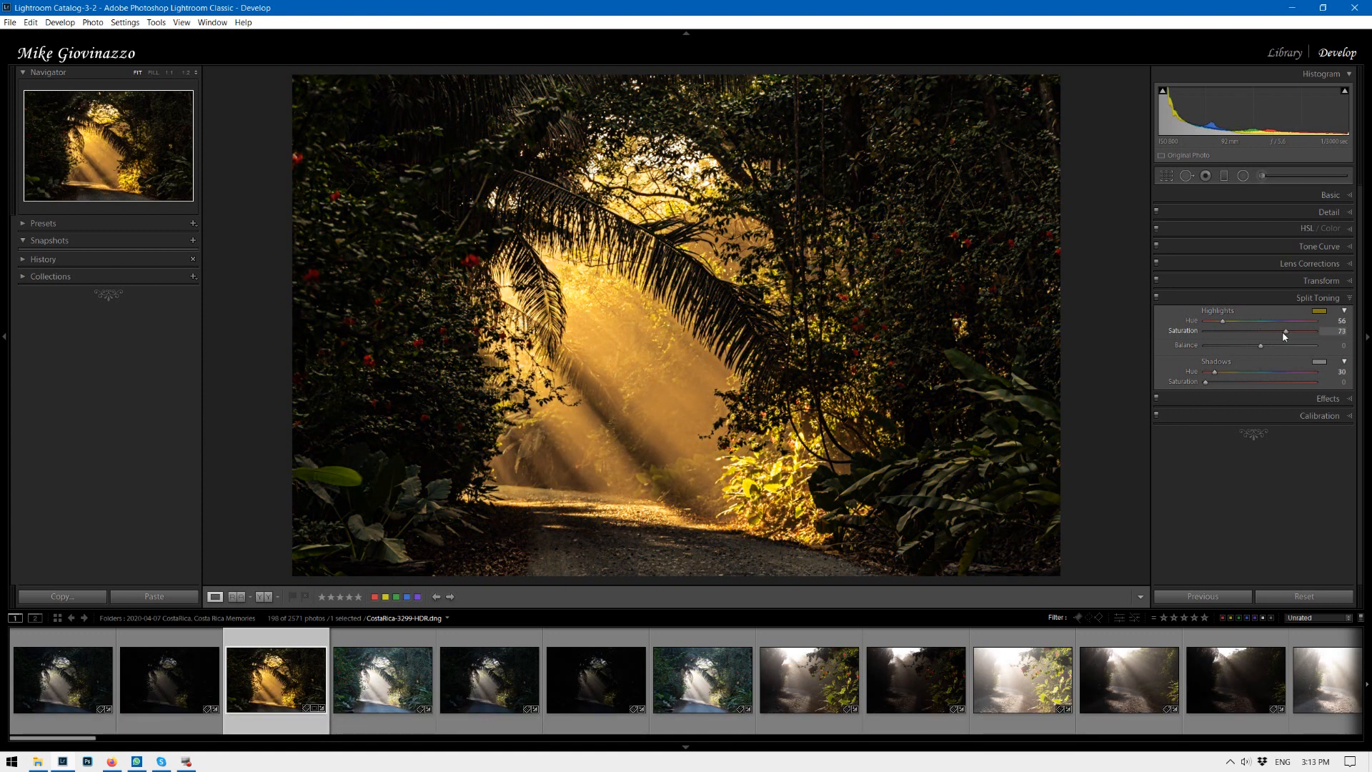
{"action": "left_click_drag", "start_coordinate": [1211, 382], "coordinate": [1275, 385]}
{"action": "left_click_drag", "start_coordinate": [1282, 331], "coordinate": [1238, 331]}
{"action": "left_click", "coordinate": [1274, 383]}
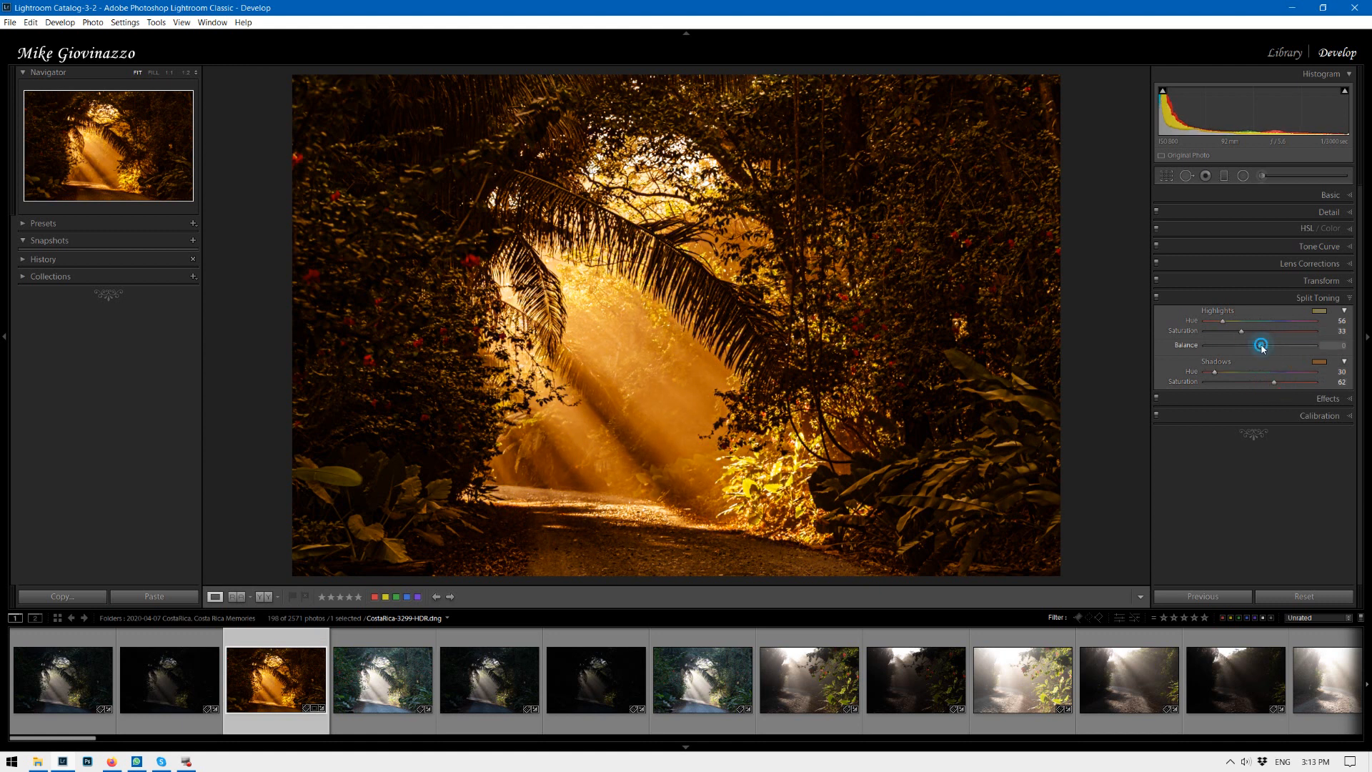
Set the split-toning balance to -51.
{"action": "left_click_drag", "start_coordinate": [1274, 347], "coordinate": [1206, 348]}
{"action": "left_click", "coordinate": [1232, 347]}
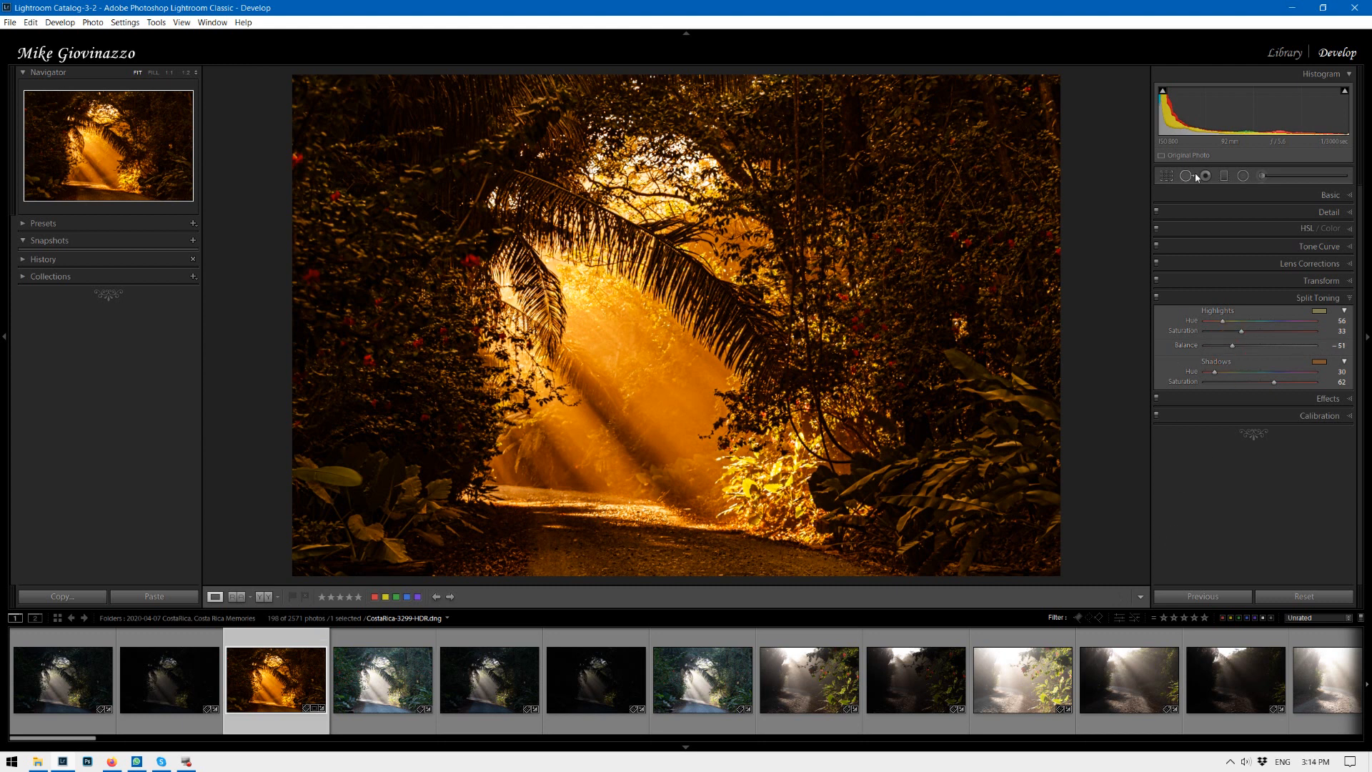
Tighten the crop on the right side of the image.
{"action": "left_click", "coordinate": [1159, 178]}
{"action": "left_click_drag", "start_coordinate": [1038, 324], "coordinate": [974, 323]}
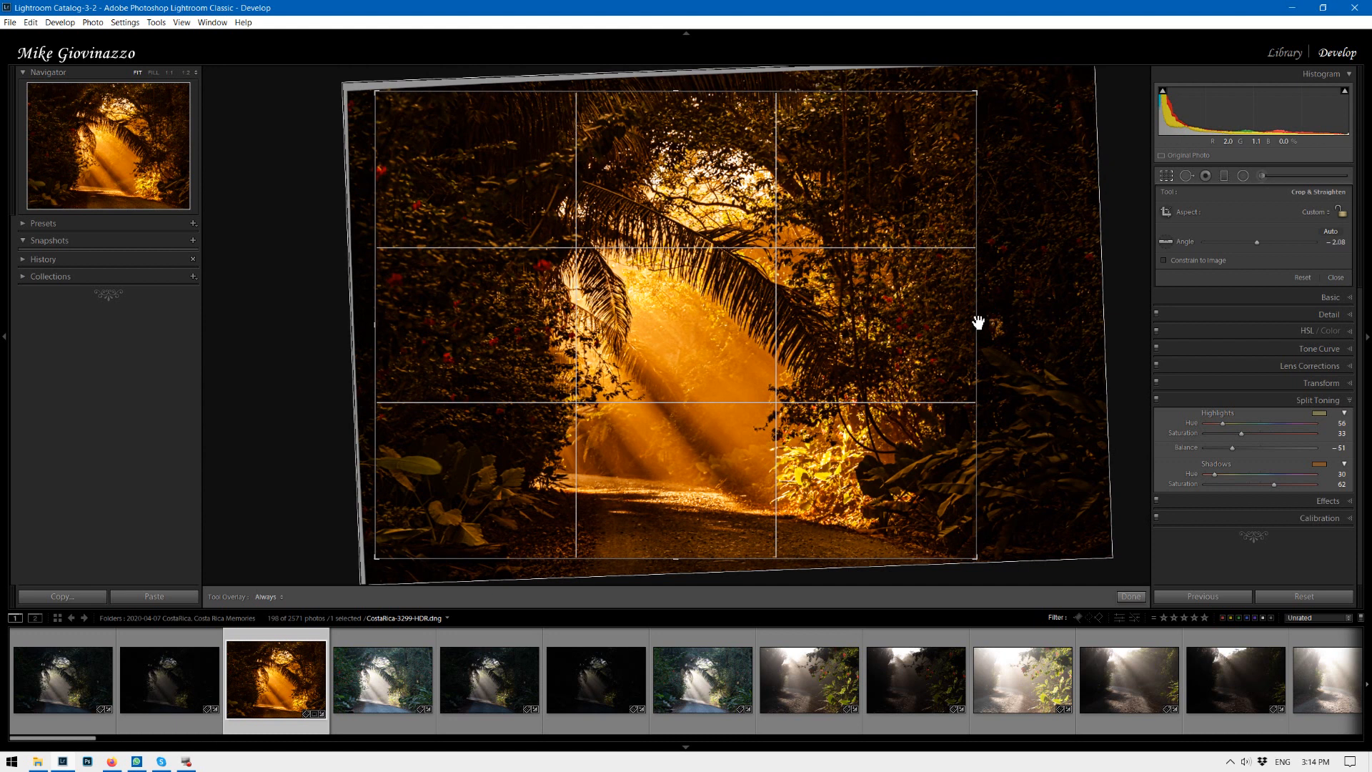
{"action": "left_click_drag", "start_coordinate": [977, 324], "coordinate": [985, 325]}
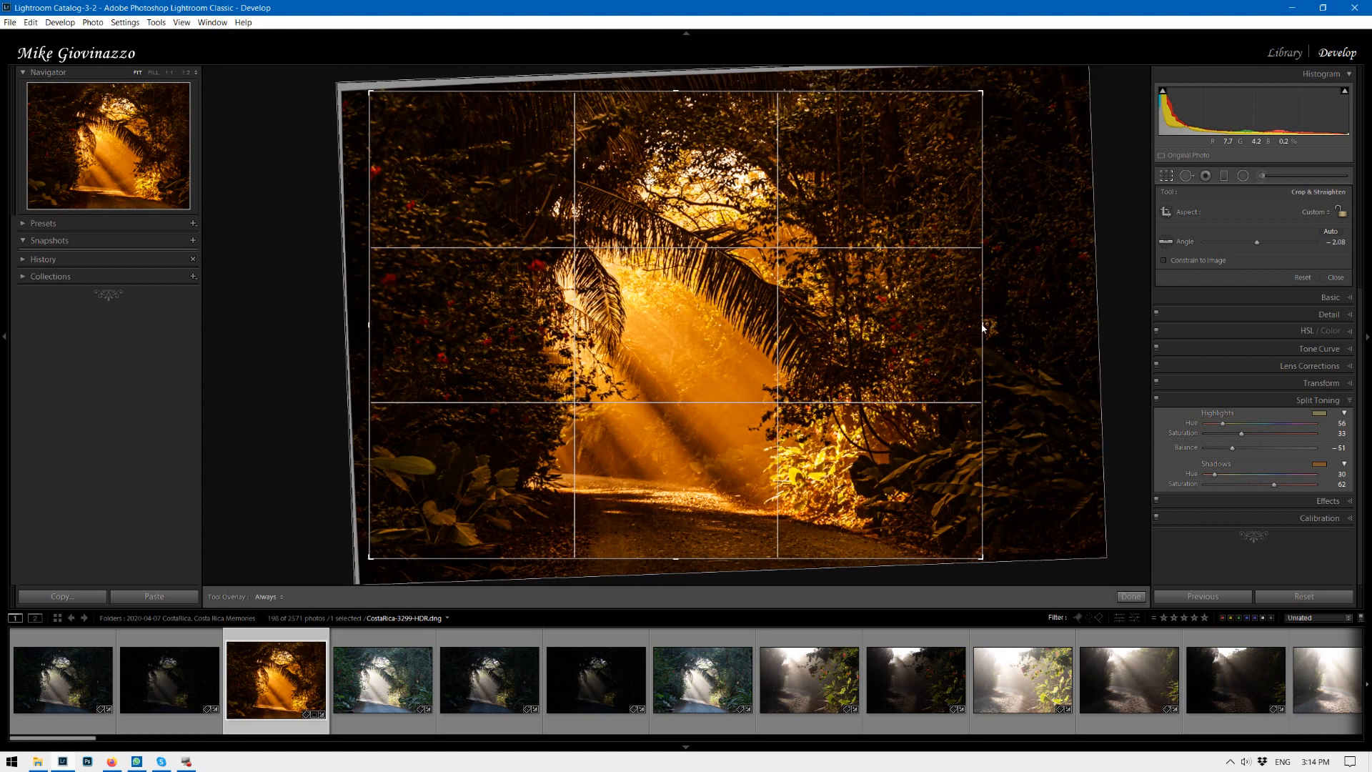
{"action": "left_click", "coordinate": [1131, 596]}
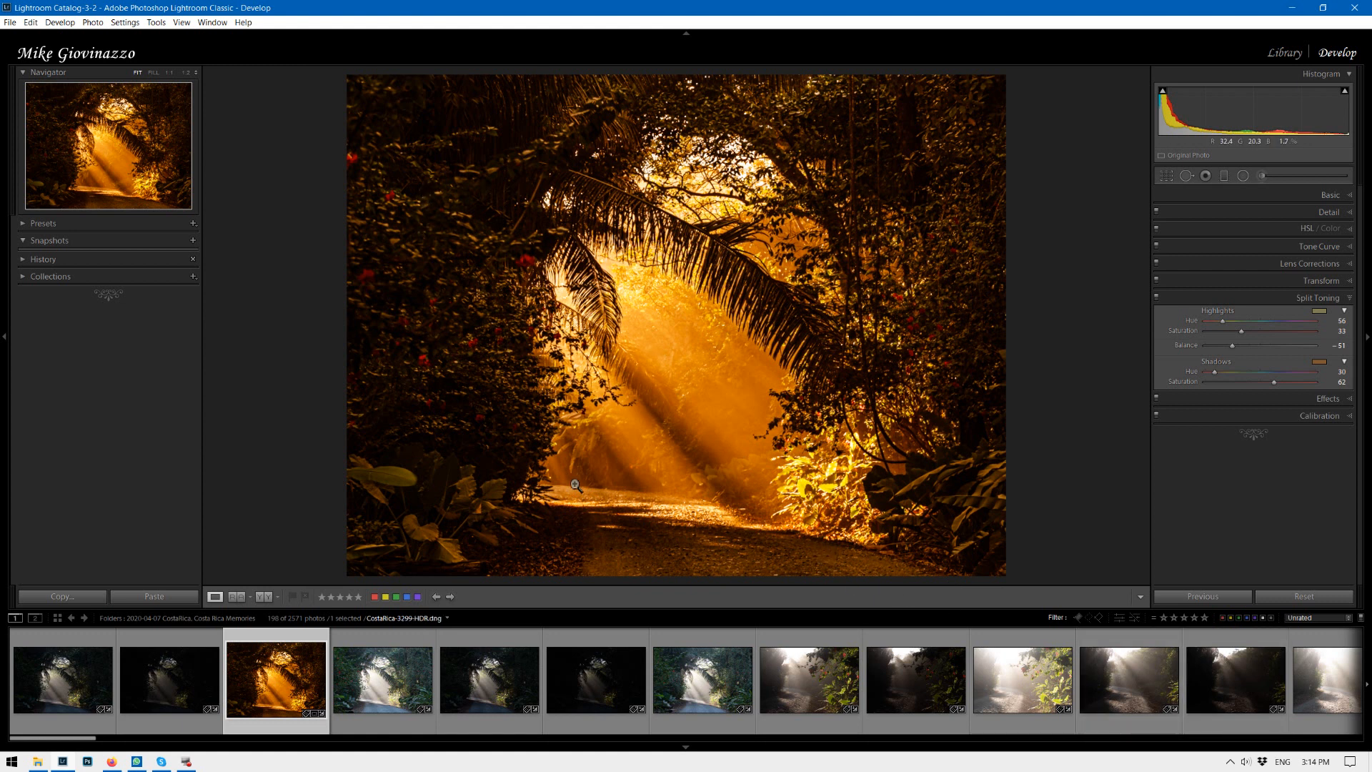
Paint an adjustment brush mask over the road with brush size 10.0 and show the mask overlay.
{"action": "left_click", "coordinate": [1261, 175]}
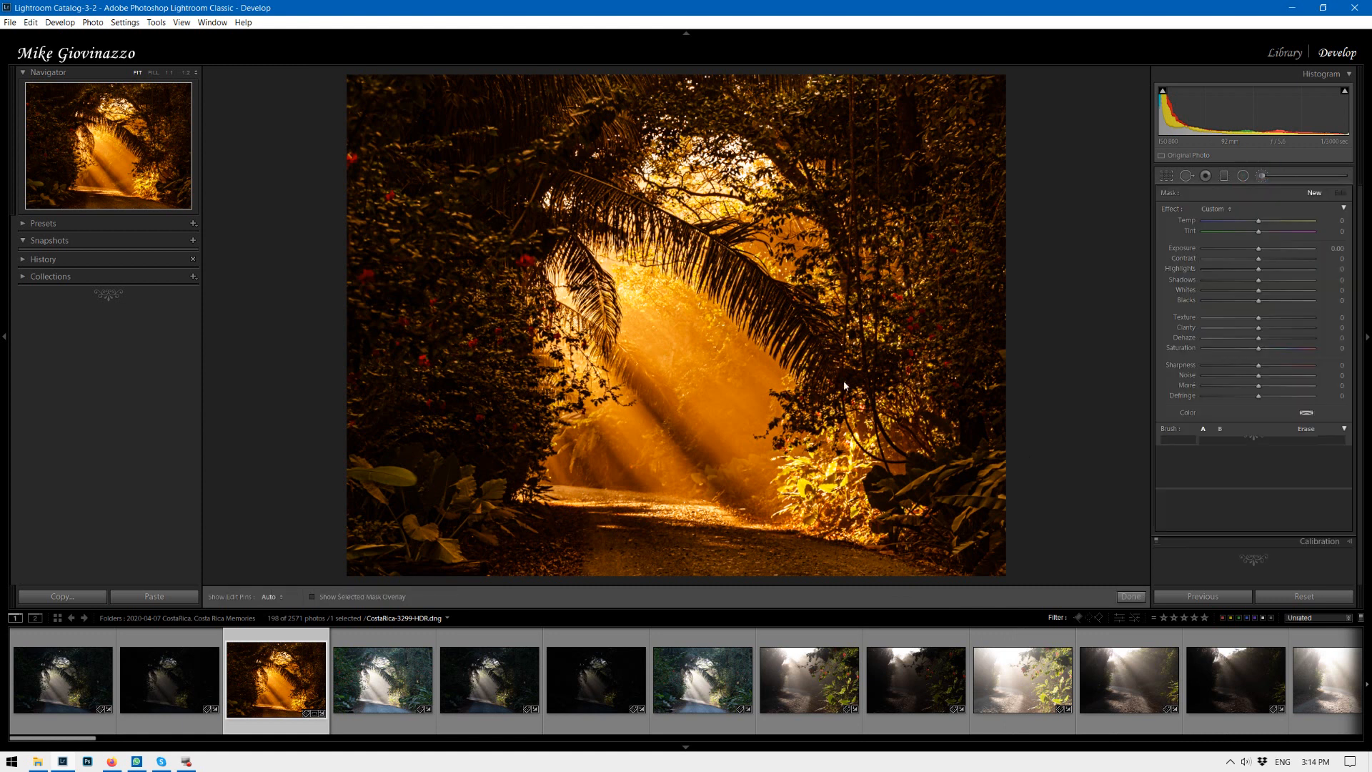
{"action": "key", "text": "bracketright"}
{"action": "key", "text": "bracketright"}
{"action": "key", "text": "bracketright"}
{"action": "key", "text": "bracketright"}
{"action": "key", "text": "bracketright"}
{"action": "key", "text": "bracketright"}
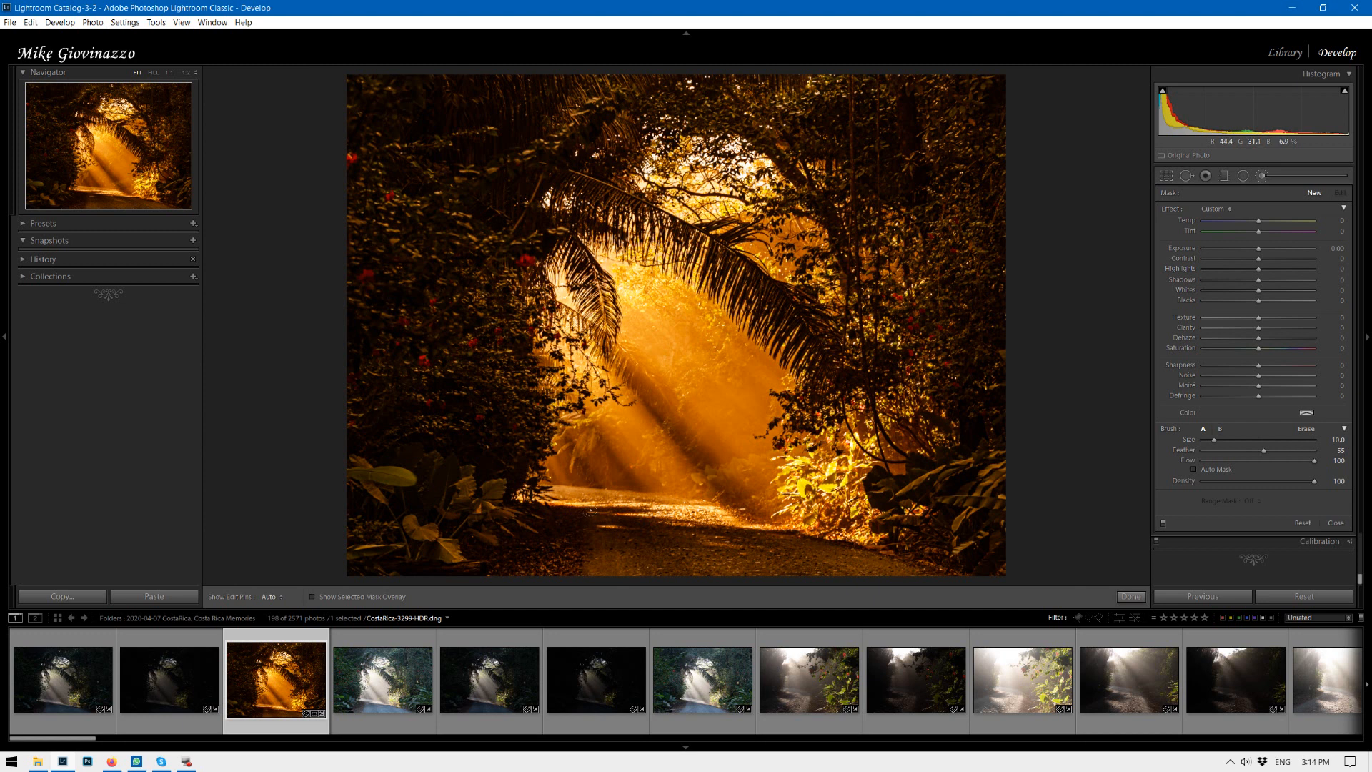
{"action": "key", "text": "h"}
{"action": "left_click_drag", "start_coordinate": [752, 585], "coordinate": [827, 590]}
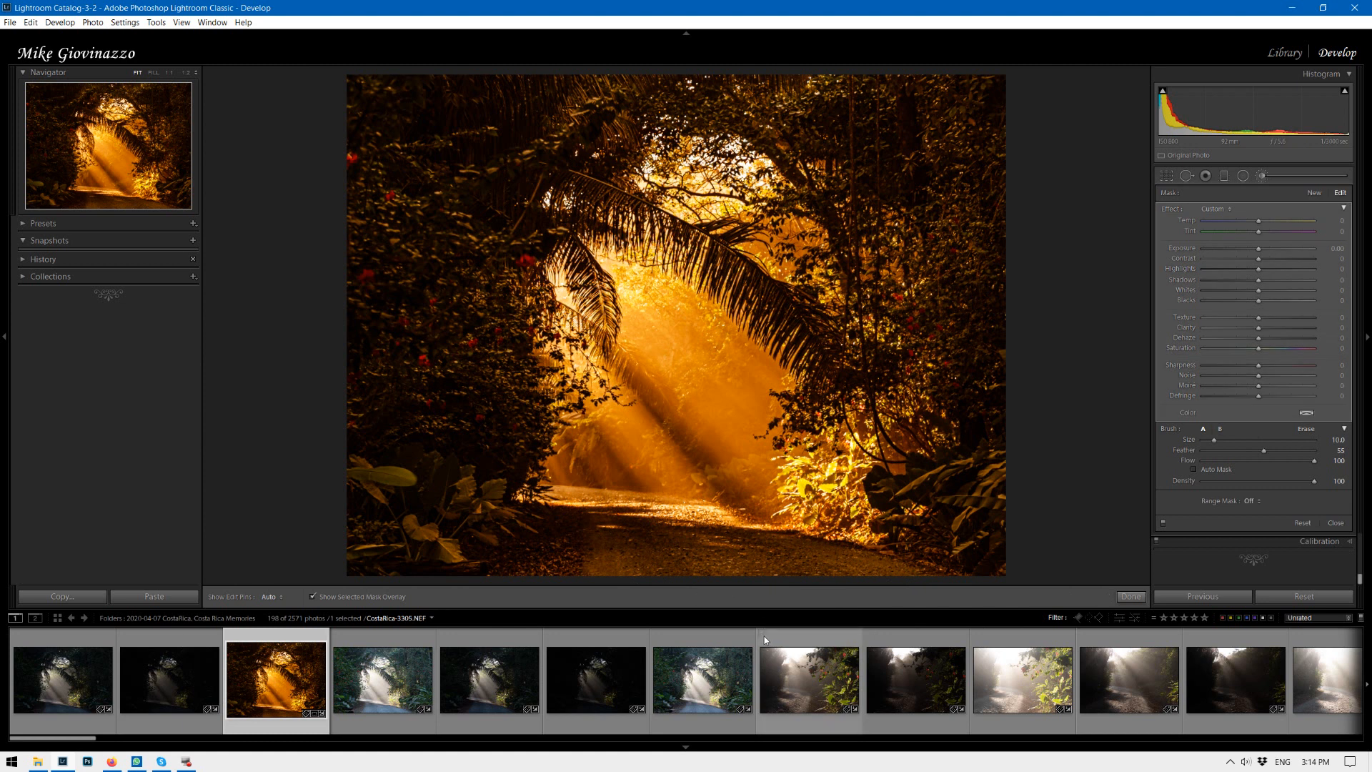
{"action": "key", "text": "o"}
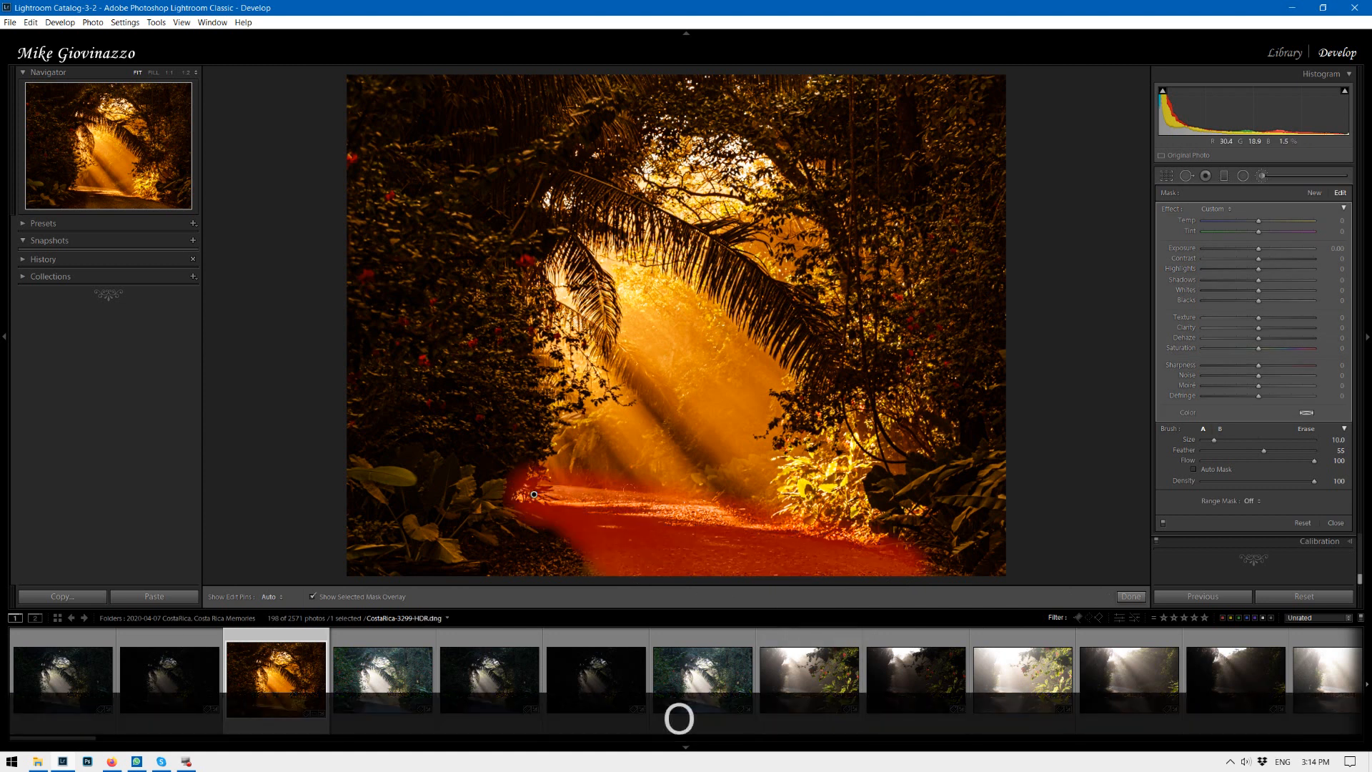
Erase part of the brush mask near the road's lower right.
{"action": "key", "text": "alt"}
{"action": "key", "text": "h"}
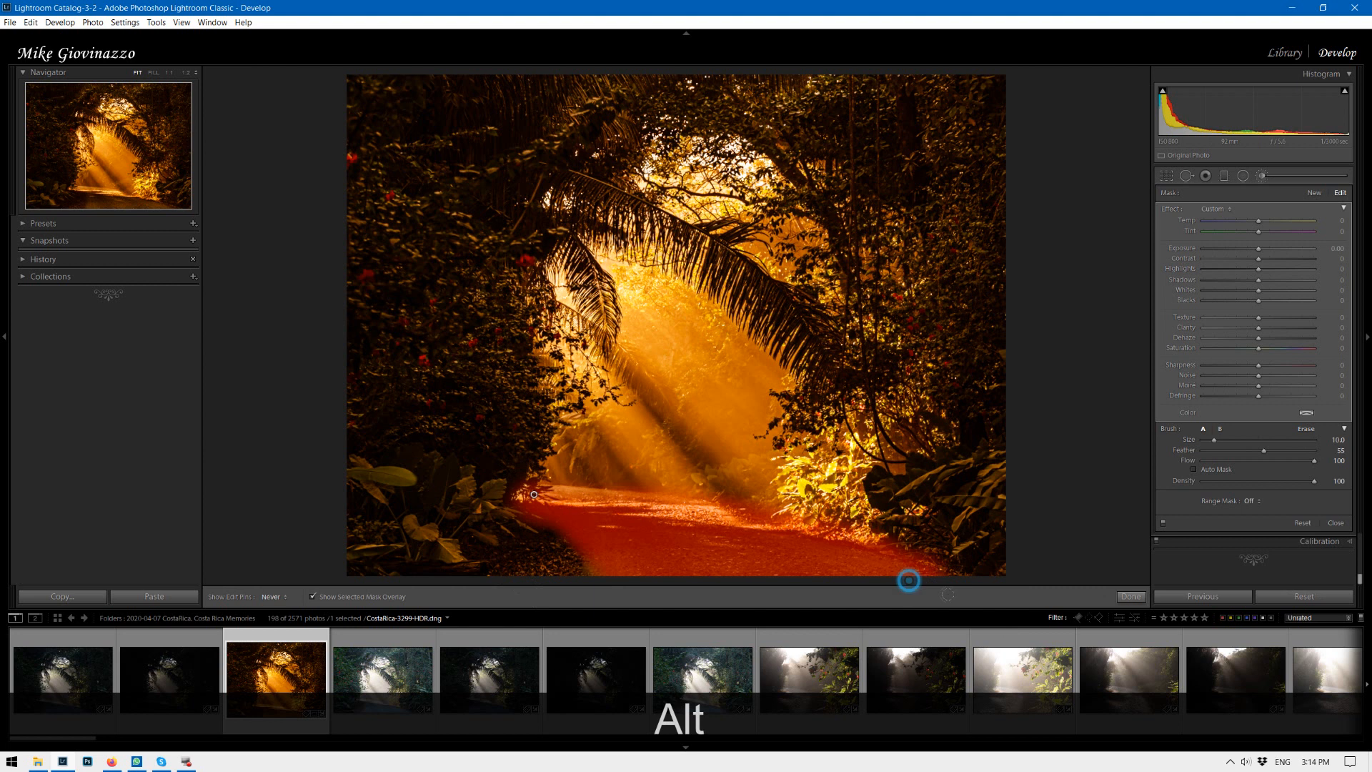
{"action": "left_click_drag", "start_coordinate": [981, 544], "coordinate": [920, 515]}
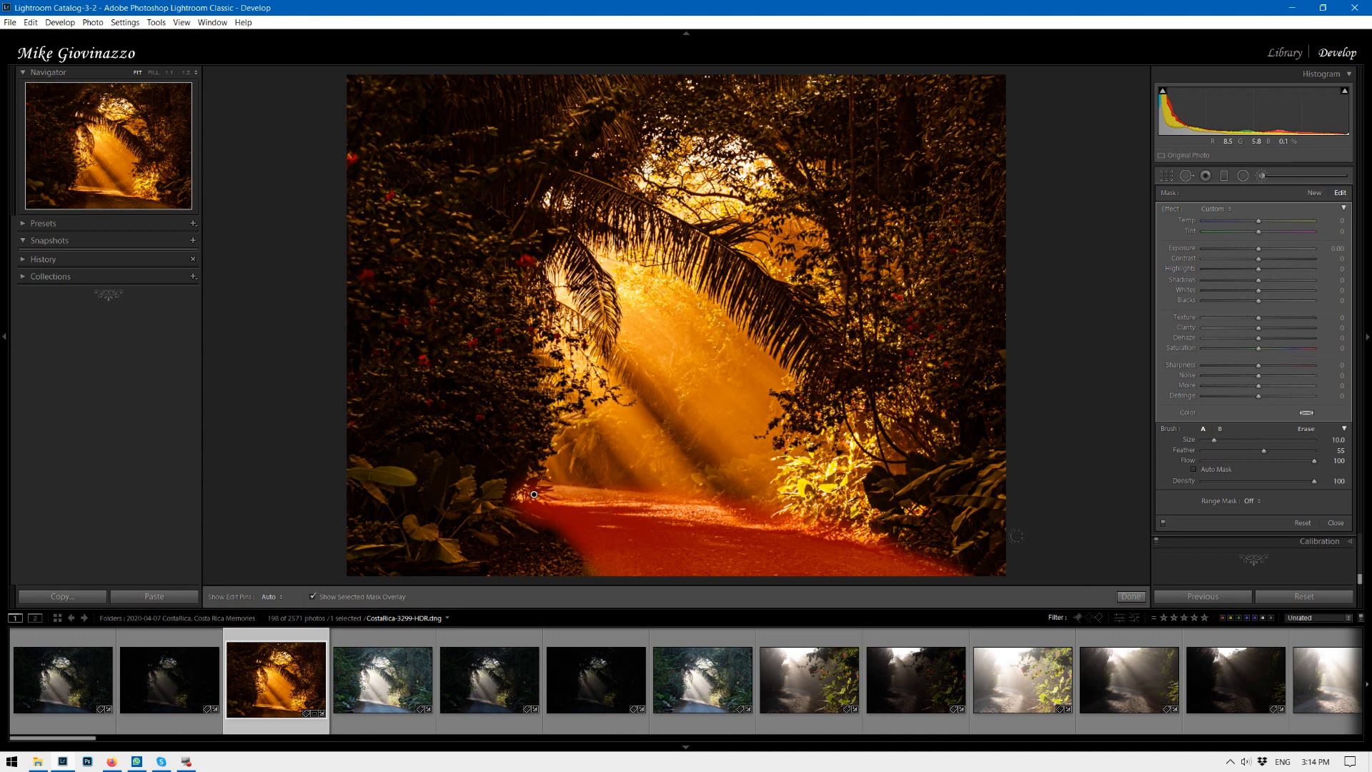
Hide the mask overlay and set the brush mask's Dehaze to 35.
{"action": "key", "text": "shift+o"}
{"action": "key", "text": "shift+o"}
{"action": "key", "text": "shift+o"}
{"action": "key", "text": "shift+o"}
{"action": "key", "text": "o"}
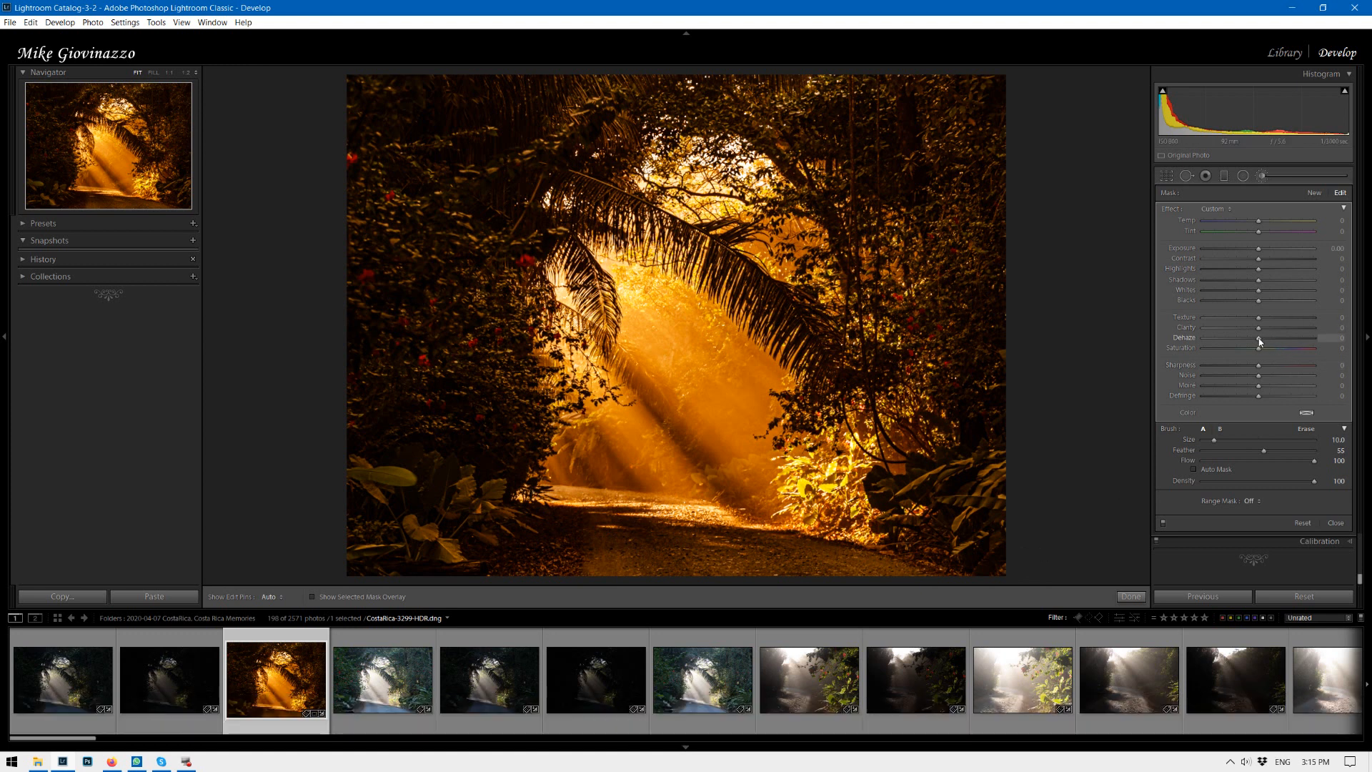
{"action": "left_click_drag", "start_coordinate": [1259, 341], "coordinate": [1279, 343]}
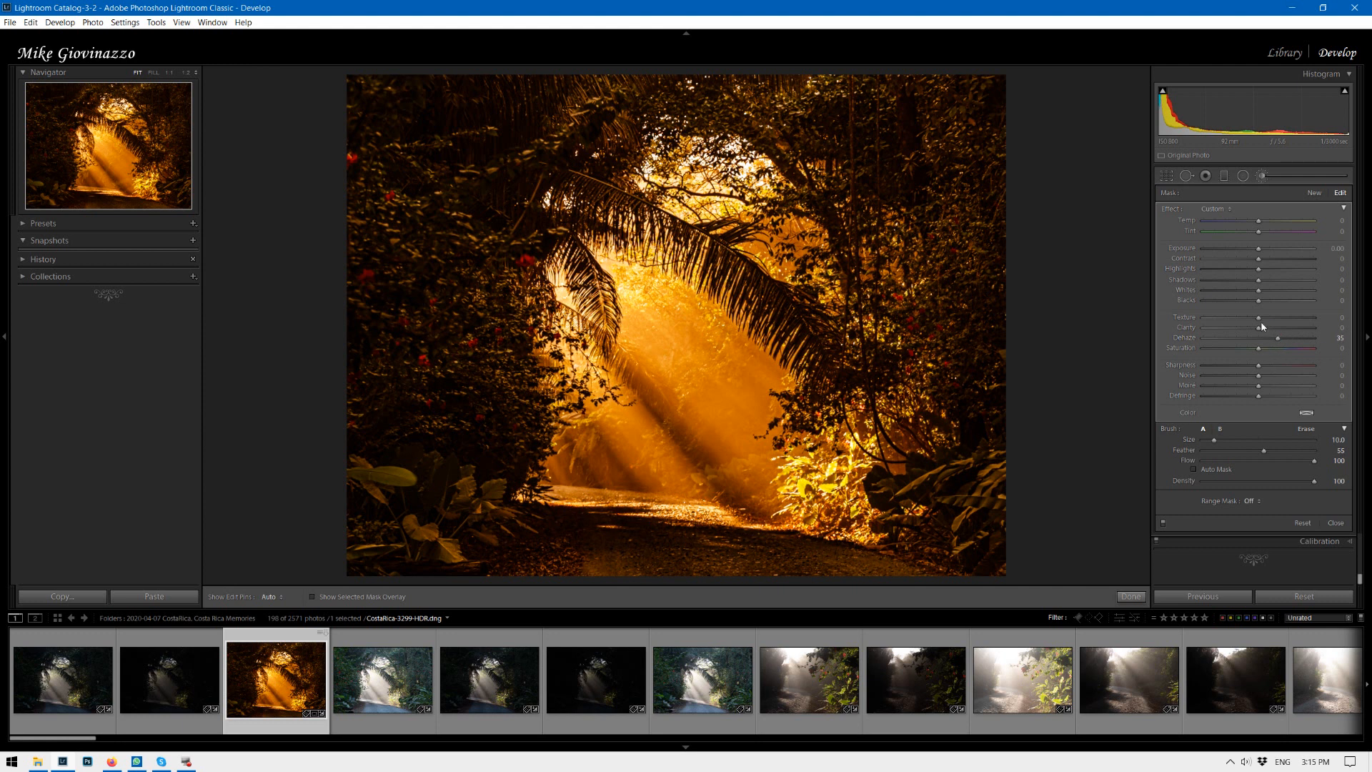
Lower the brush mask's Whites to -79 and undo an accidental reset of its effect sliders.
{"action": "left_click_drag", "start_coordinate": [1258, 290], "coordinate": [1218, 293]}
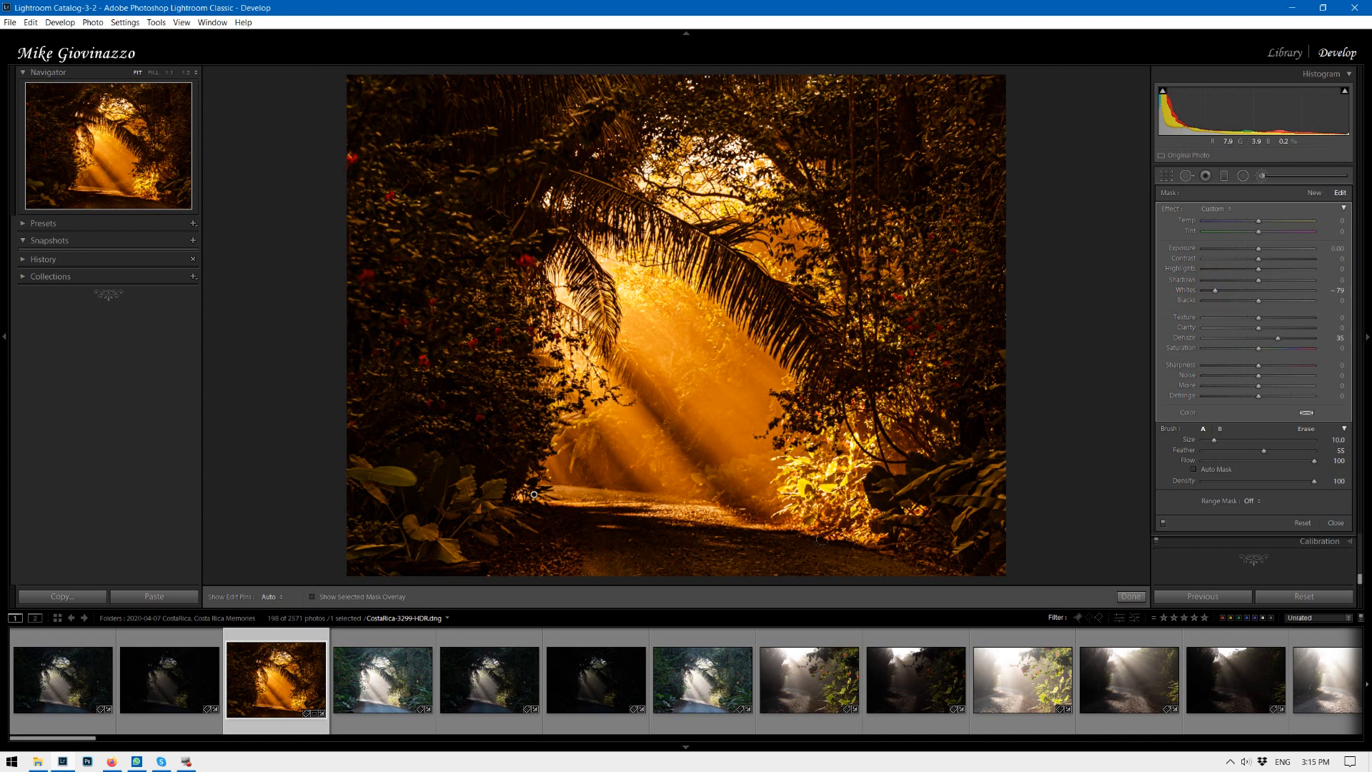
{"action": "double_click", "coordinate": [1171, 210]}
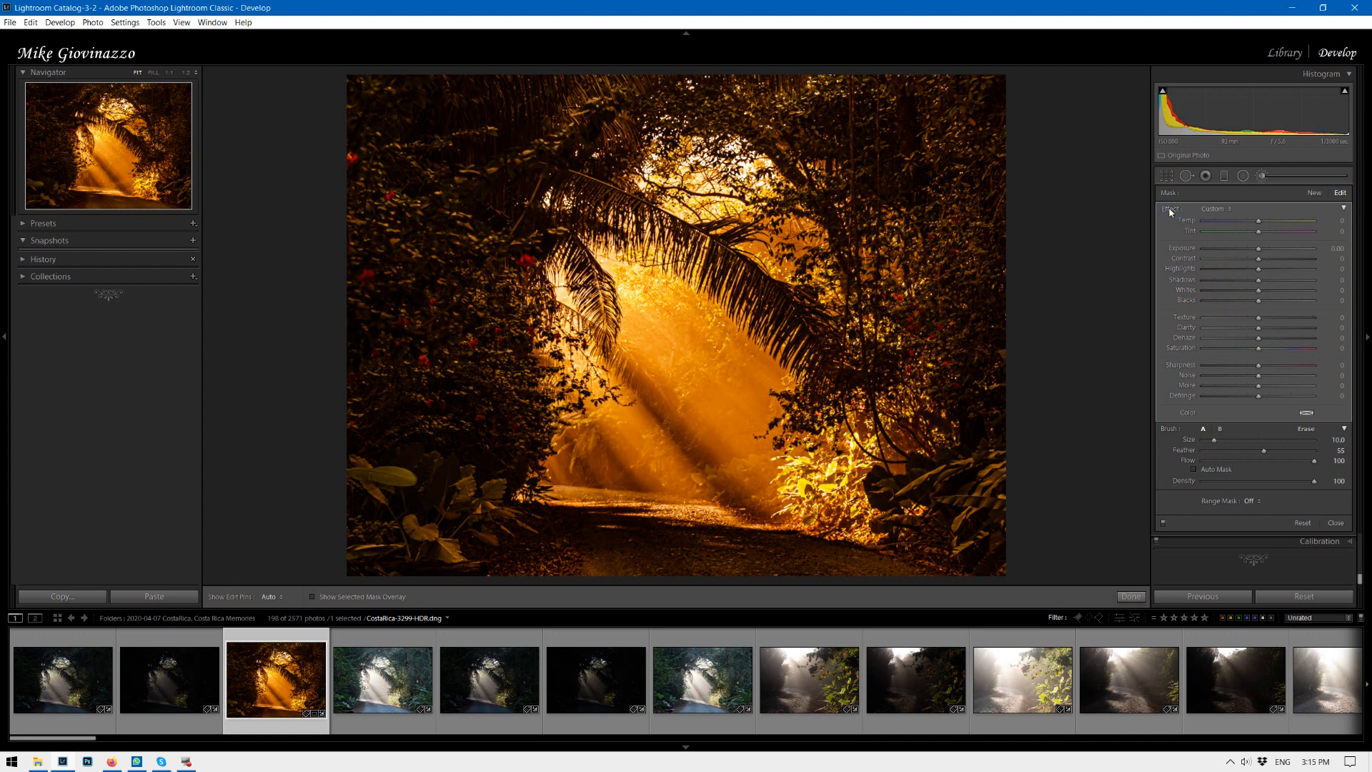
{"action": "key", "text": "ctrl+z"}
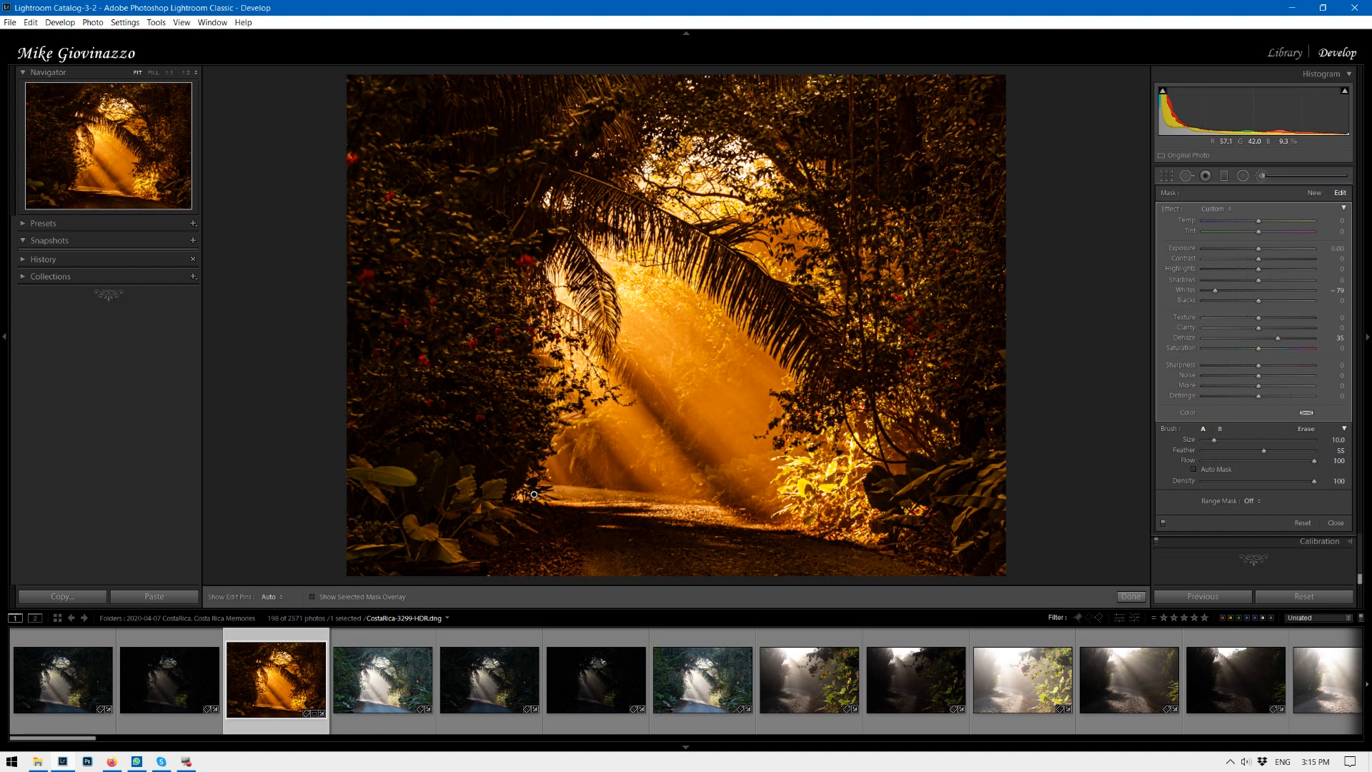
Draw a radial filter over the lower right of the path and invert it.
{"action": "left_click", "coordinate": [1242, 175]}
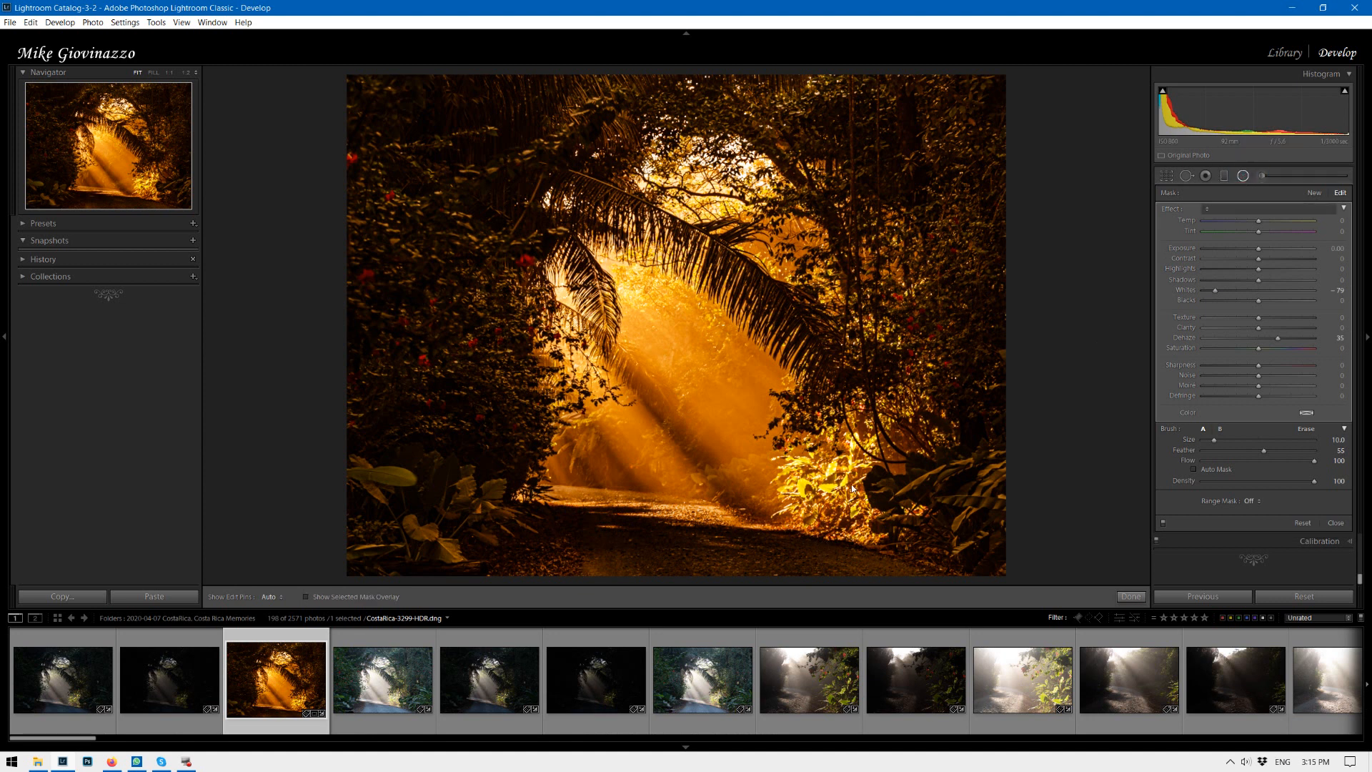
{"action": "left_click_drag", "start_coordinate": [819, 478], "coordinate": [907, 595]}
{"action": "left_click", "coordinate": [1201, 440]}
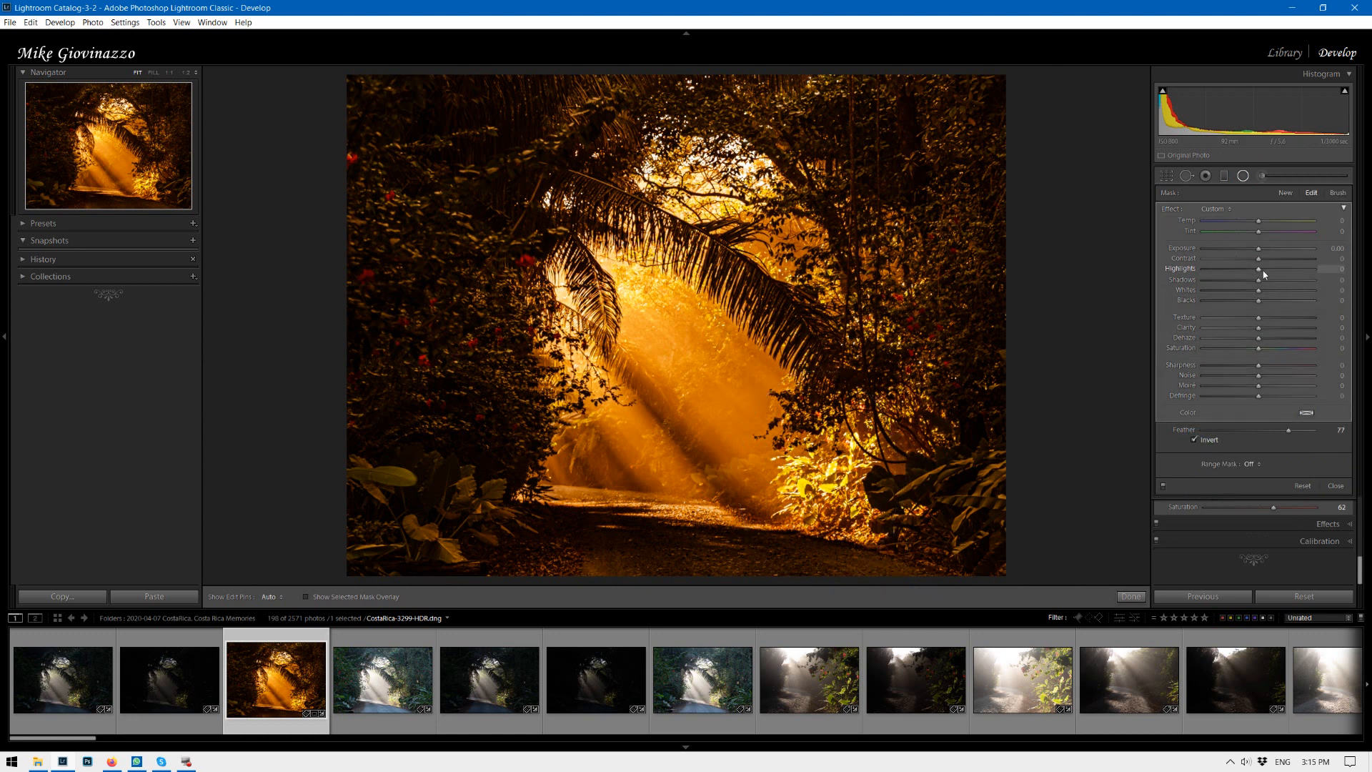
Set the radial filter's Highlights to -73, Whites to -17 and Dehaze to 32.
{"action": "left_click_drag", "start_coordinate": [1240, 272], "coordinate": [1225, 272]}
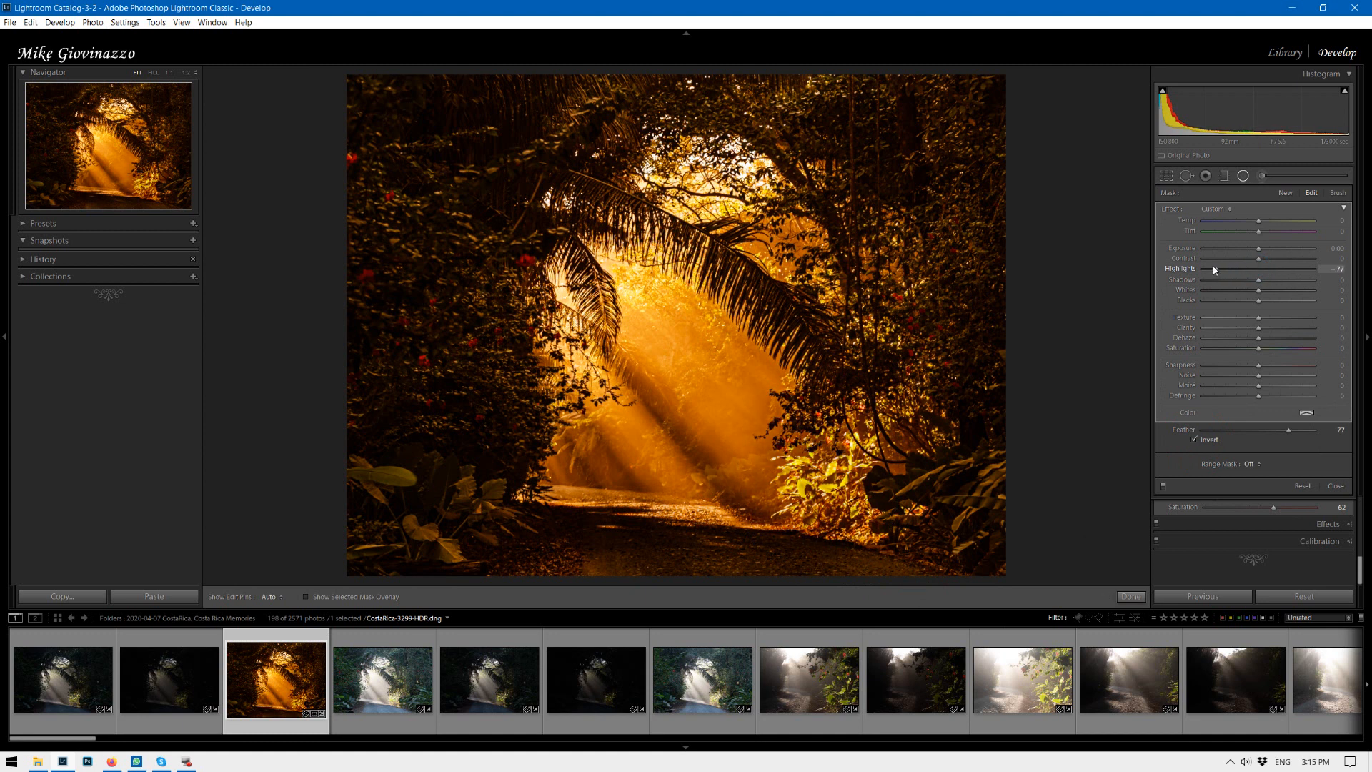
{"action": "left_click_drag", "start_coordinate": [1258, 290], "coordinate": [1248, 289]}
{"action": "left_click_drag", "start_coordinate": [1258, 337], "coordinate": [1283, 340]}
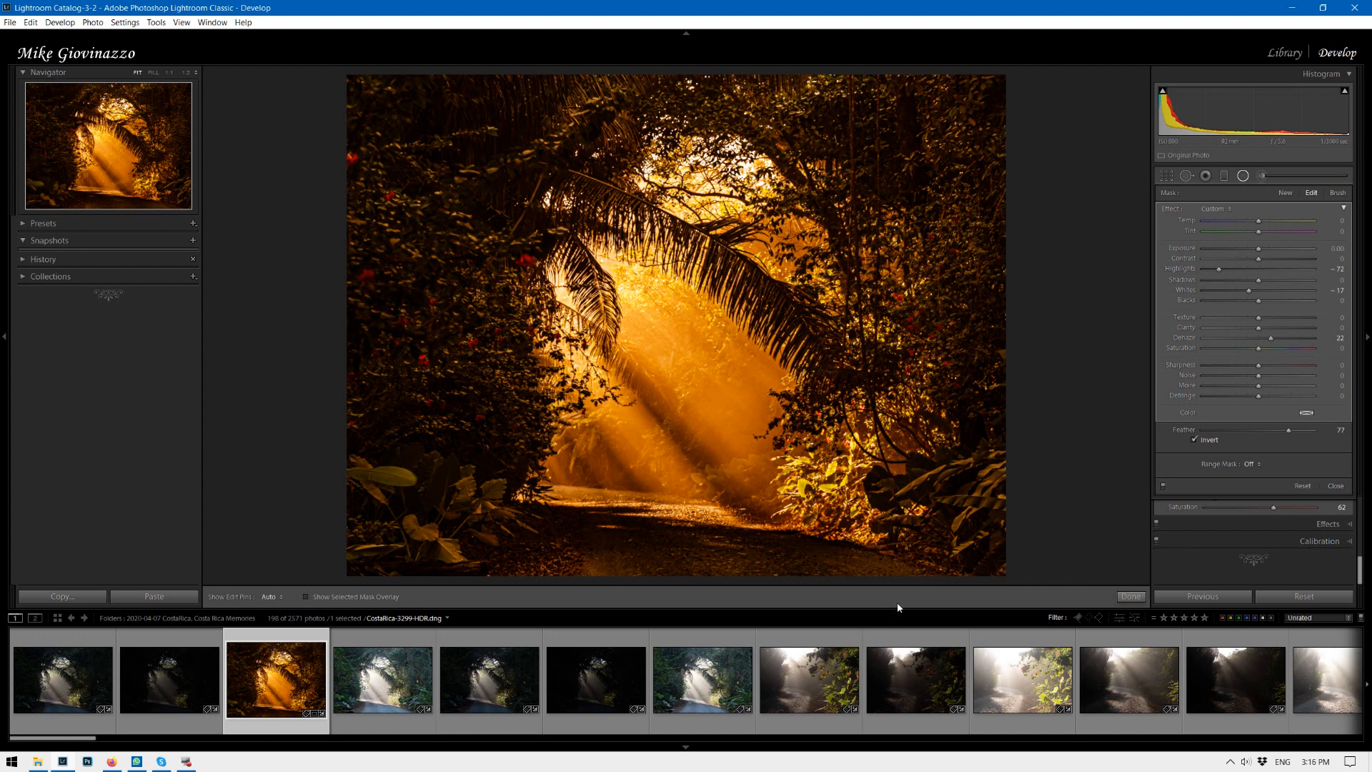
Paint a new adjustment brush mask at size 4.0 on the upper left foliage and set its Dehaze to 35.
{"action": "left_click", "coordinate": [1263, 177]}
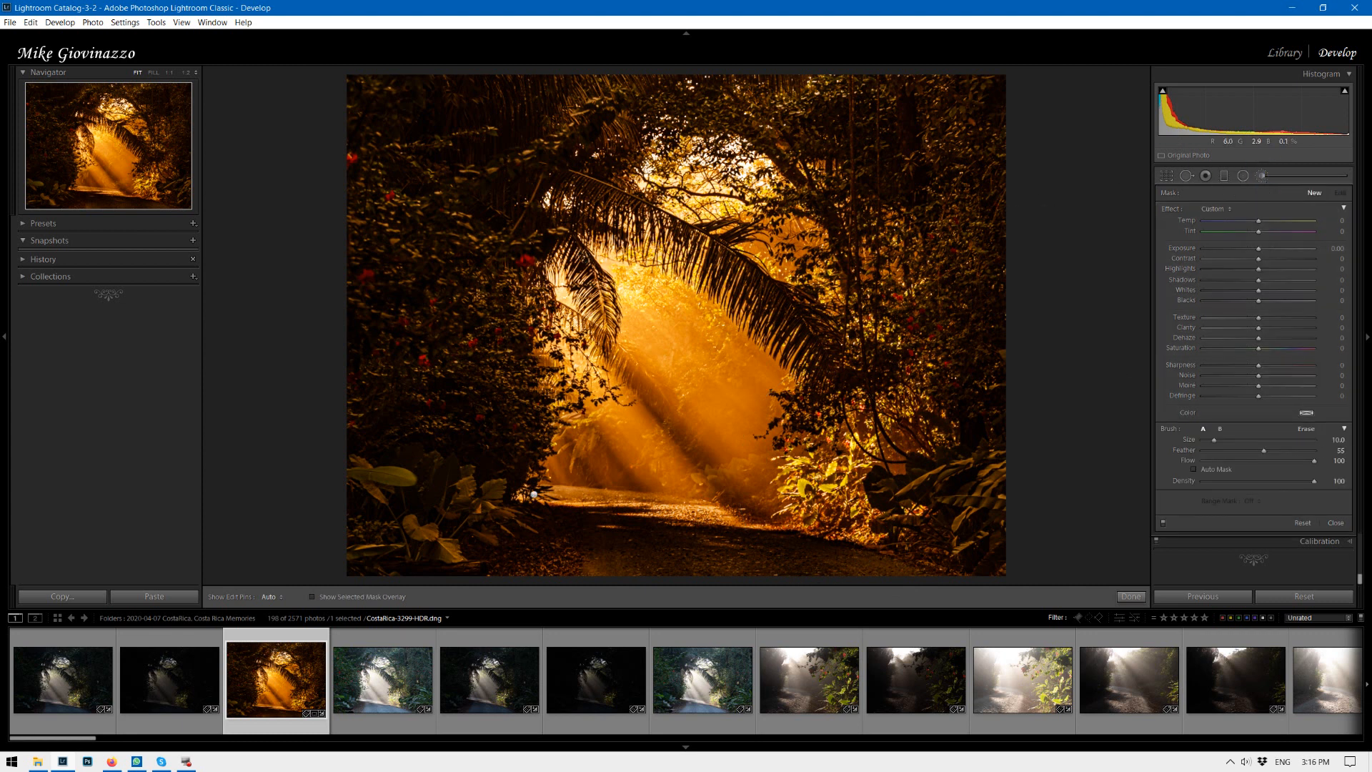
{"action": "key", "text": "bracketleft"}
{"action": "key", "text": "bracketleft"}
{"action": "key", "text": "bracketleft"}
{"action": "key", "text": "bracketleft"}
{"action": "key", "text": "bracketleft"}
{"action": "key", "text": "bracketleft"}
{"action": "left_click", "coordinate": [512, 199]}
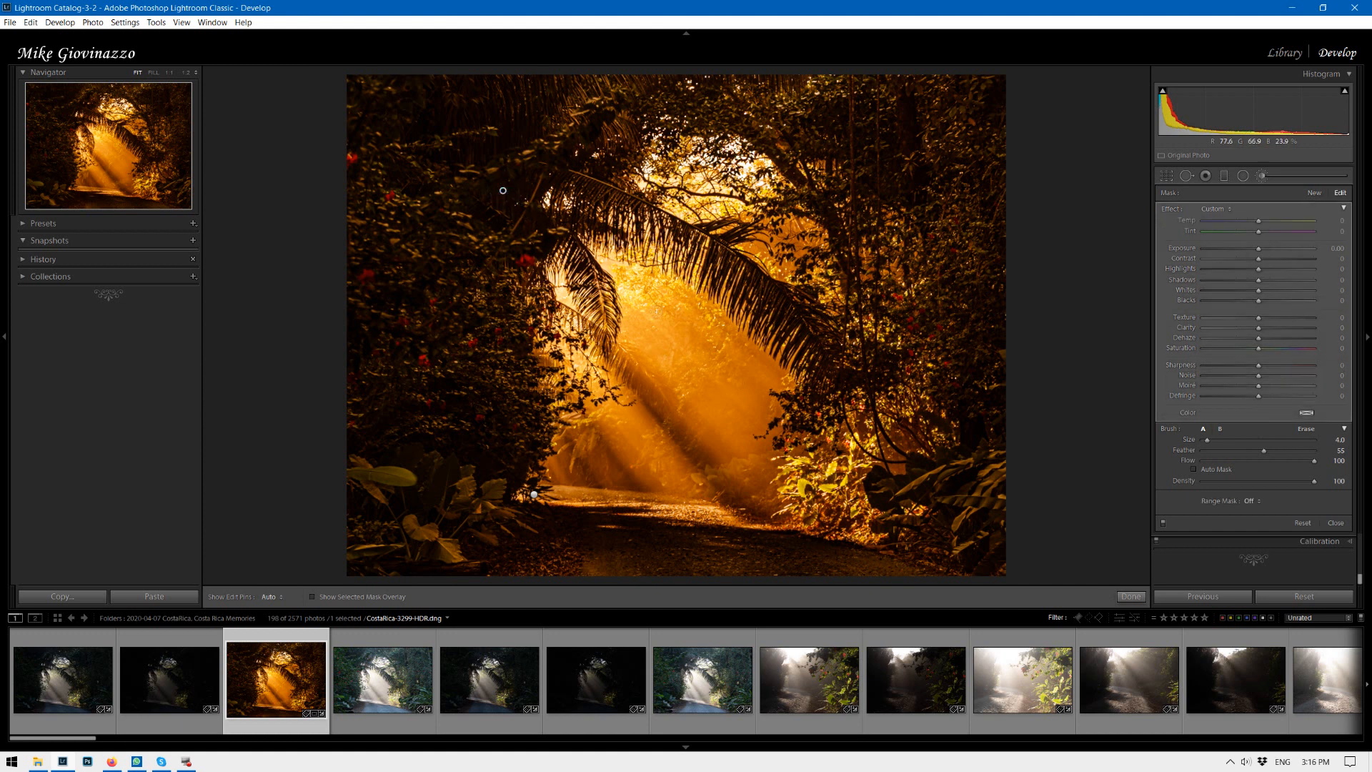
{"action": "key", "text": "shift"}
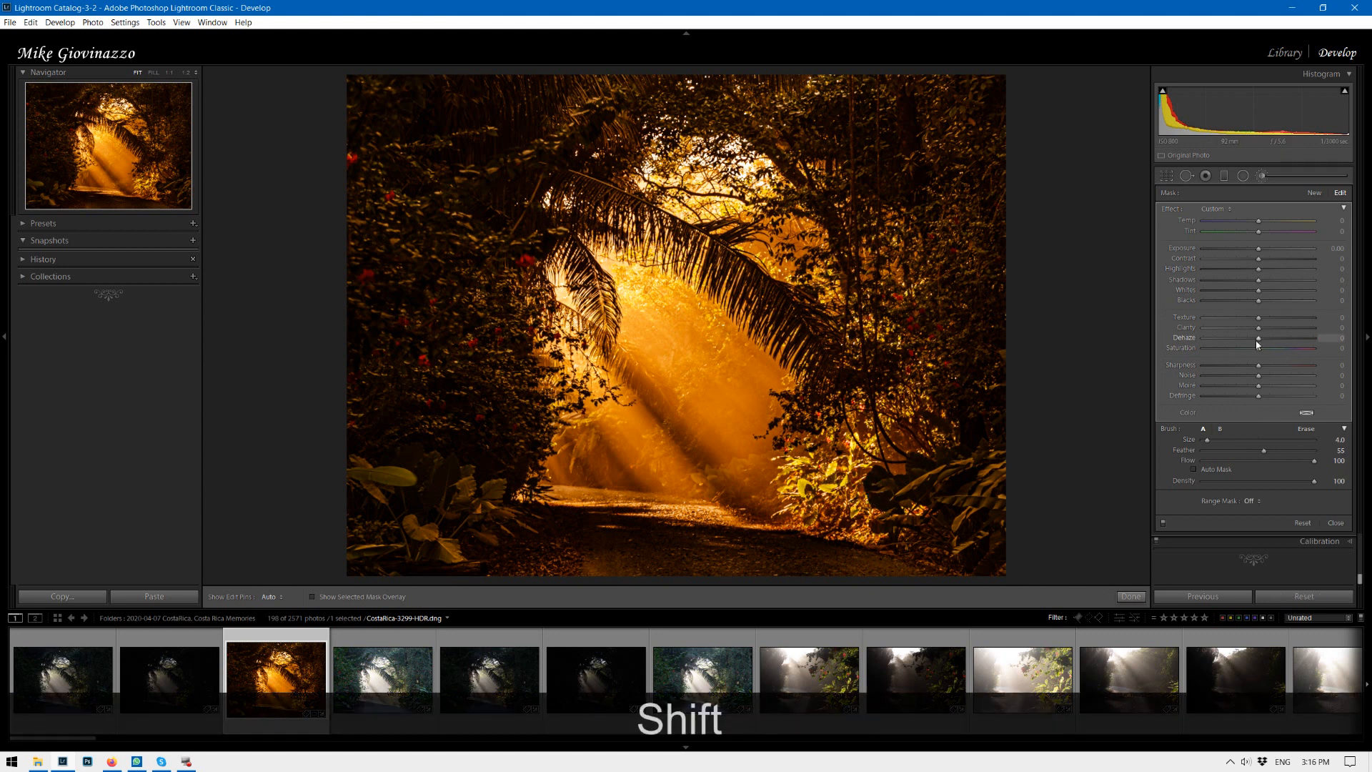
{"action": "mouse_move", "coordinate": [1259, 342]}
{"action": "left_mouse_down"}
{"action": "mouse_move", "coordinate": [1247, 342]}
{"action": "mouse_move", "coordinate": [1281, 344]}
{"action": "left_mouse_up"}
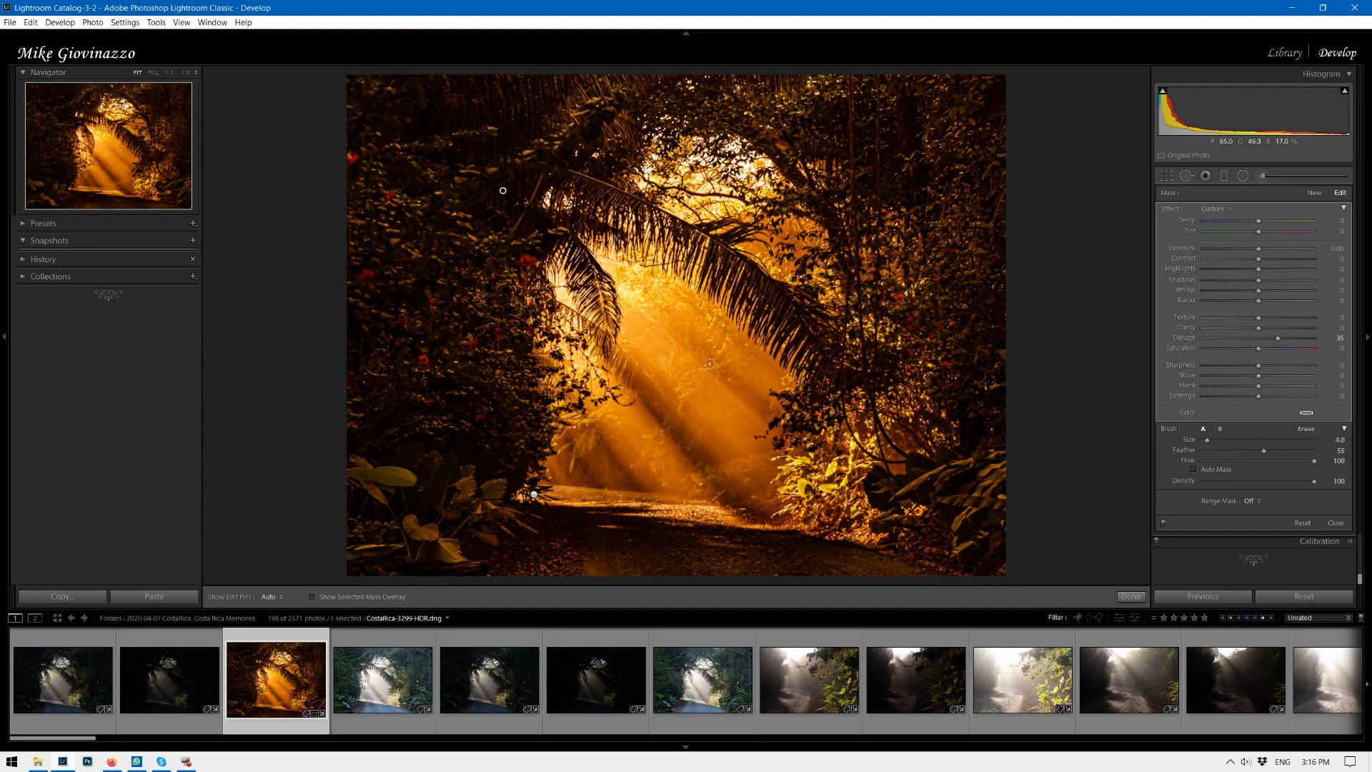
Reduce the brush to size 2.0 and paint straight strokes from the left foliage toward the path.
{"action": "key", "text": "bracketleft"}
{"action": "key", "text": "bracketleft"}
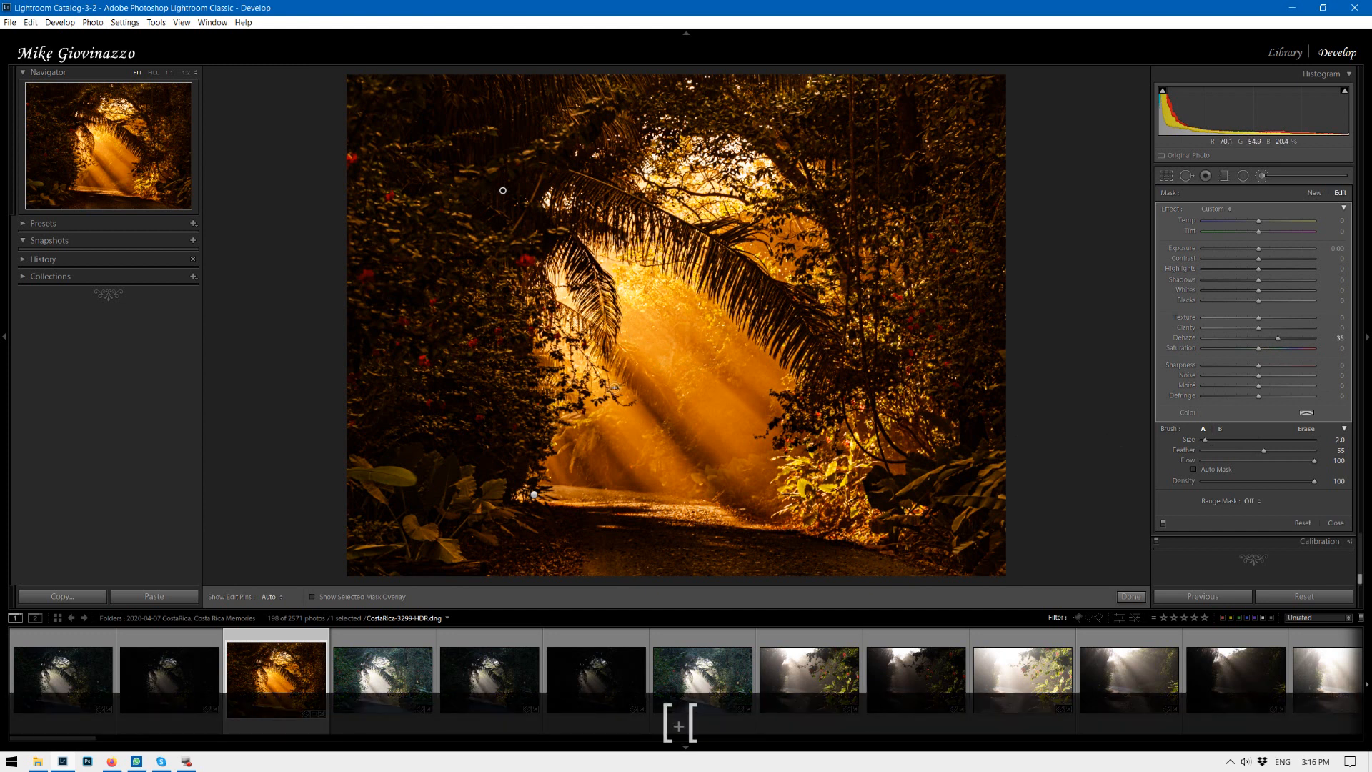
{"action": "left_click", "coordinate": [512, 304]}
{"action": "left_click", "coordinate": [707, 532]}
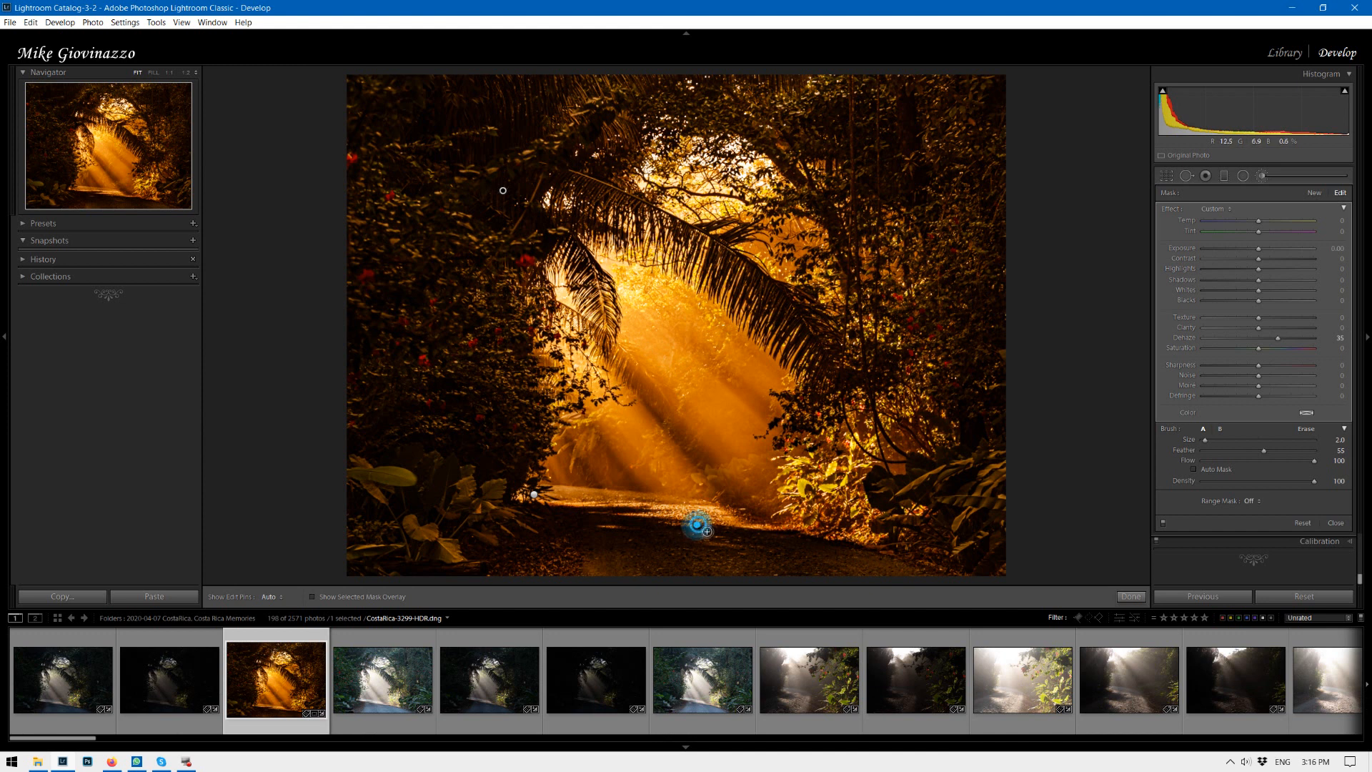
{"action": "key", "text": "shift"}
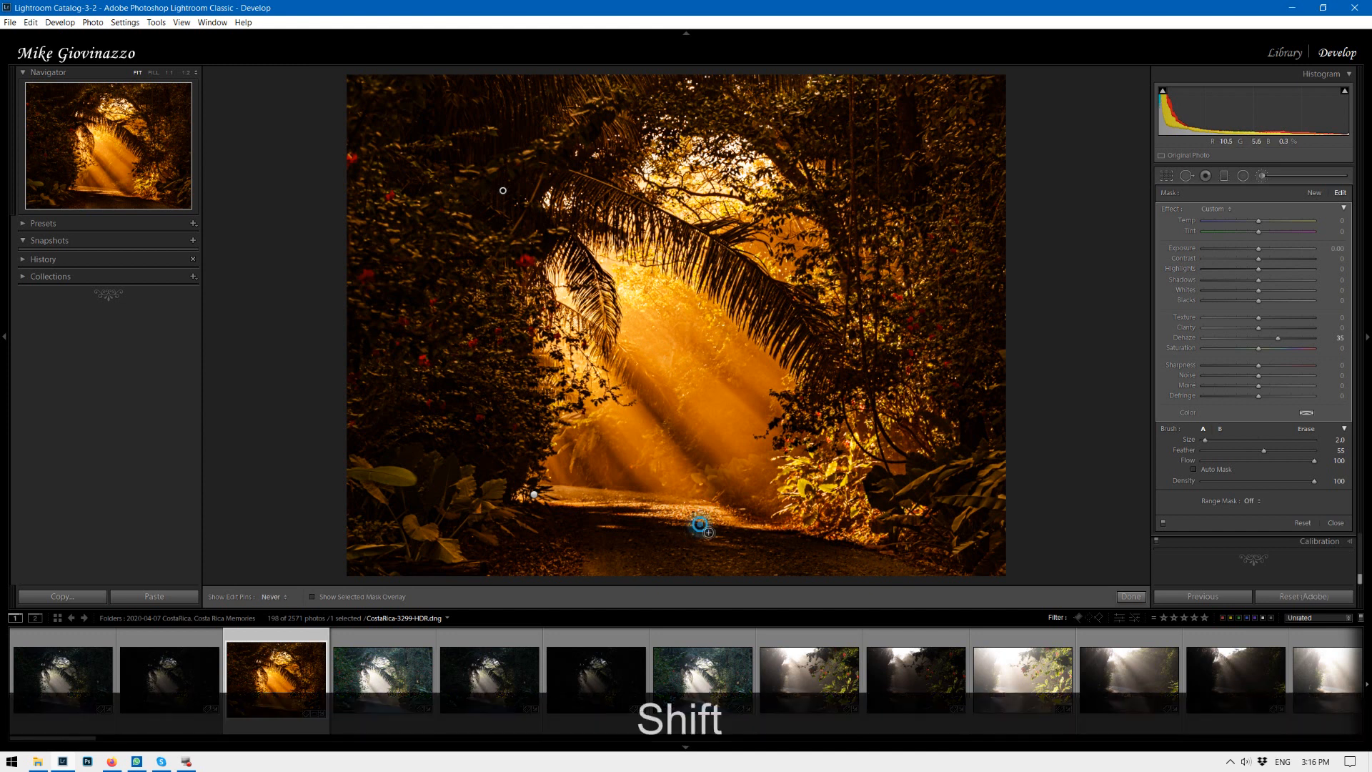
{"action": "left_click", "coordinate": [502, 300], "text": "shift"}
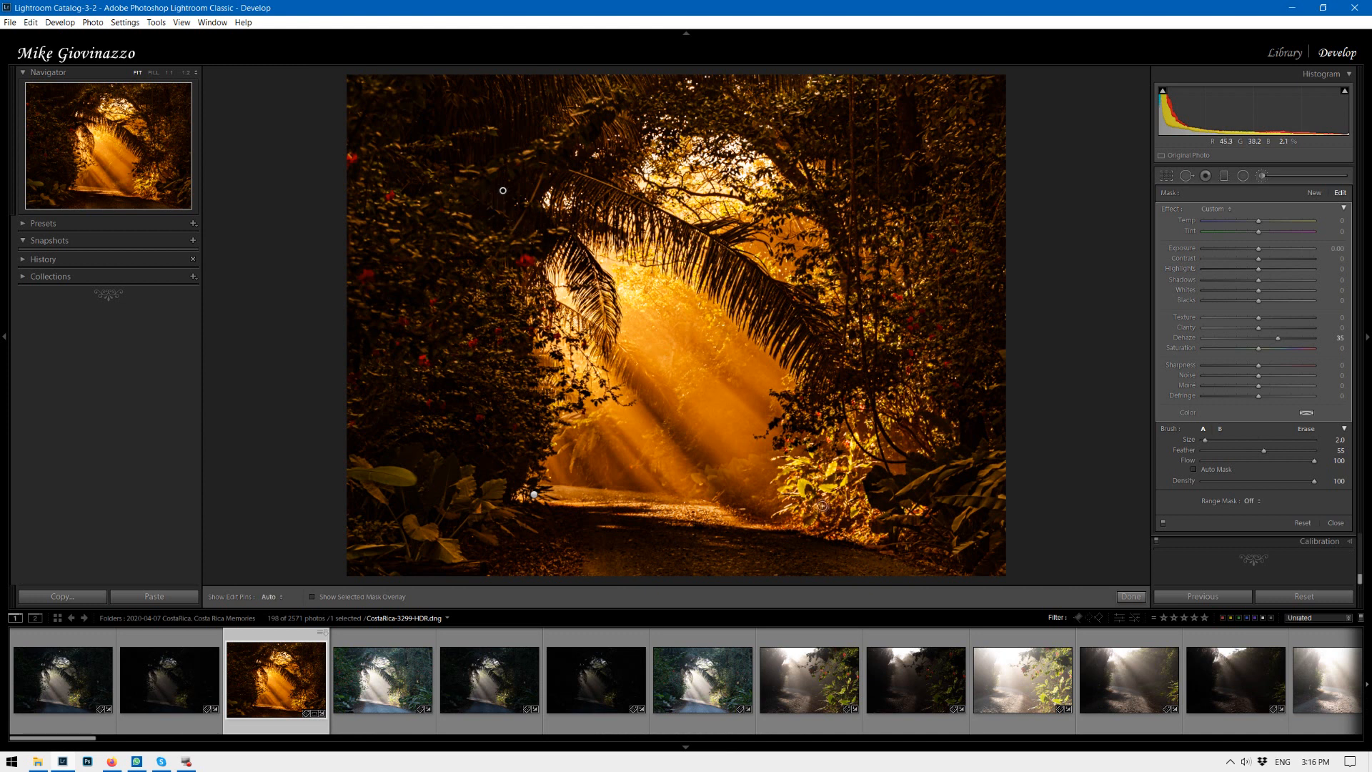
{"action": "key", "text": "shift"}
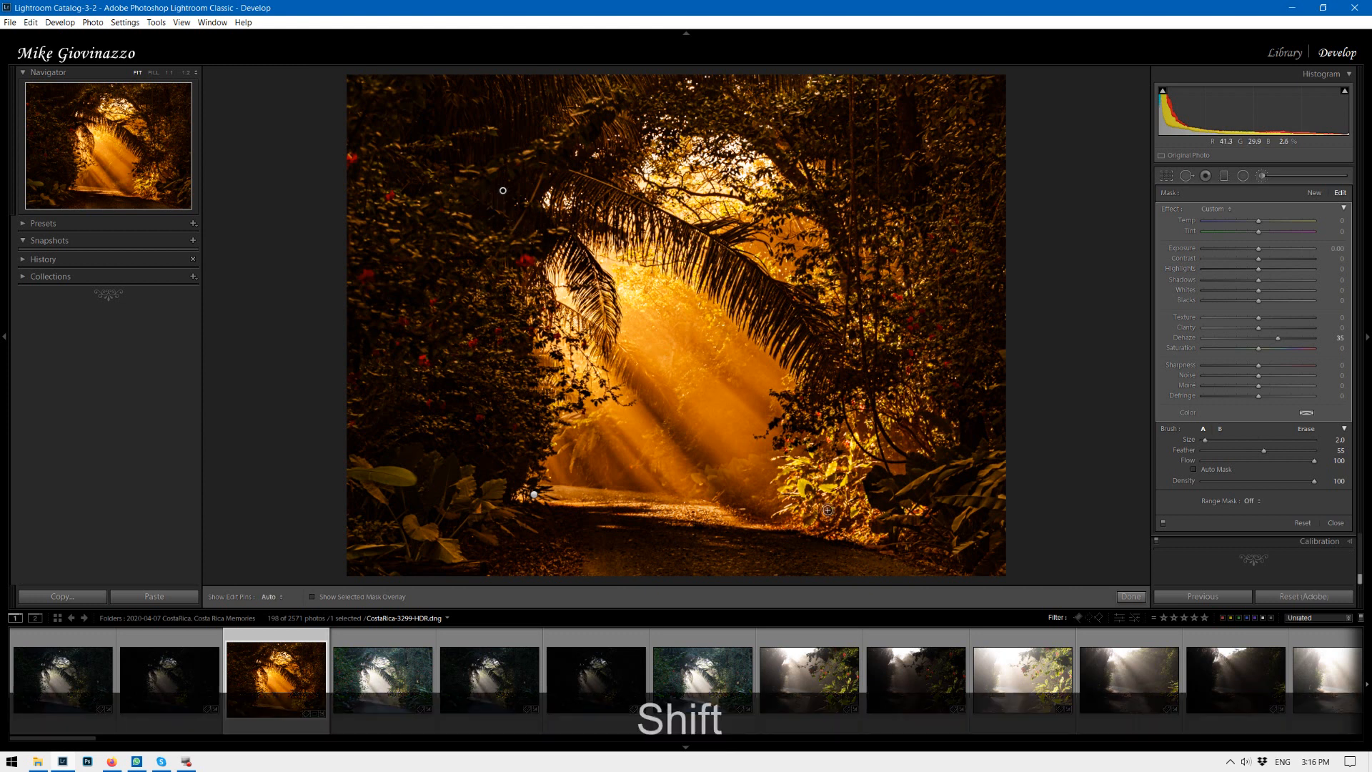
{"action": "left_click", "coordinate": [854, 544], "text": "shift"}
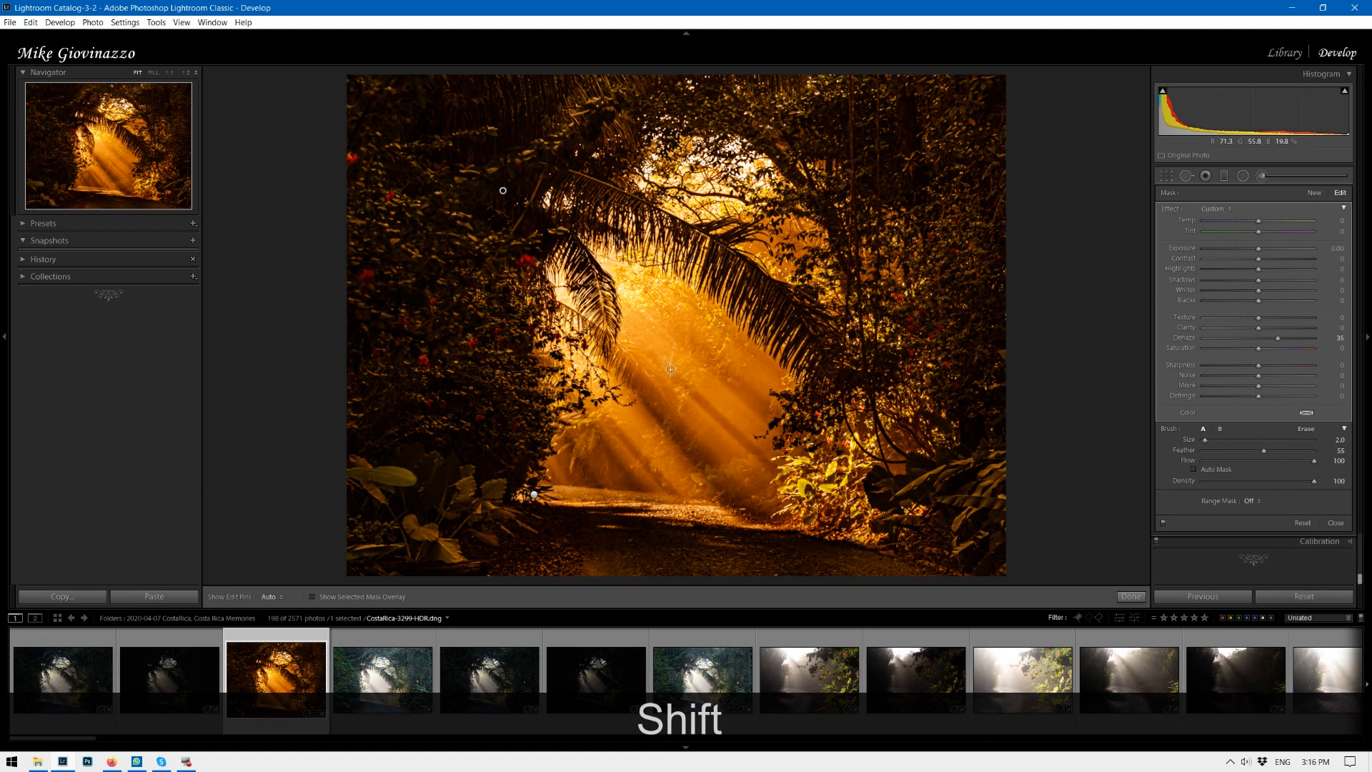
Retry the straight brush stroke ending near the path's lower right and undo the attempts.
{"action": "key", "text": "ctrl"}
{"action": "key", "text": "ctrl+z"}
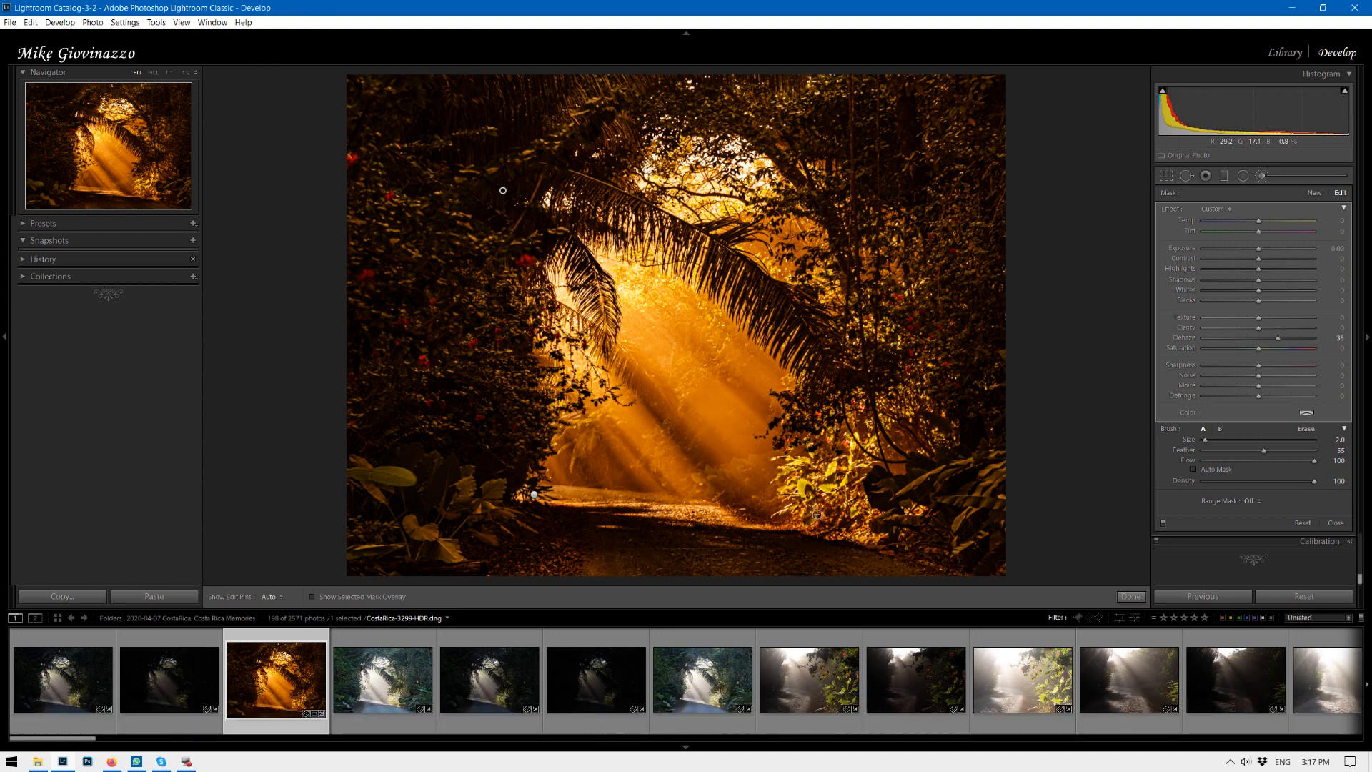
{"action": "key", "text": "shift"}
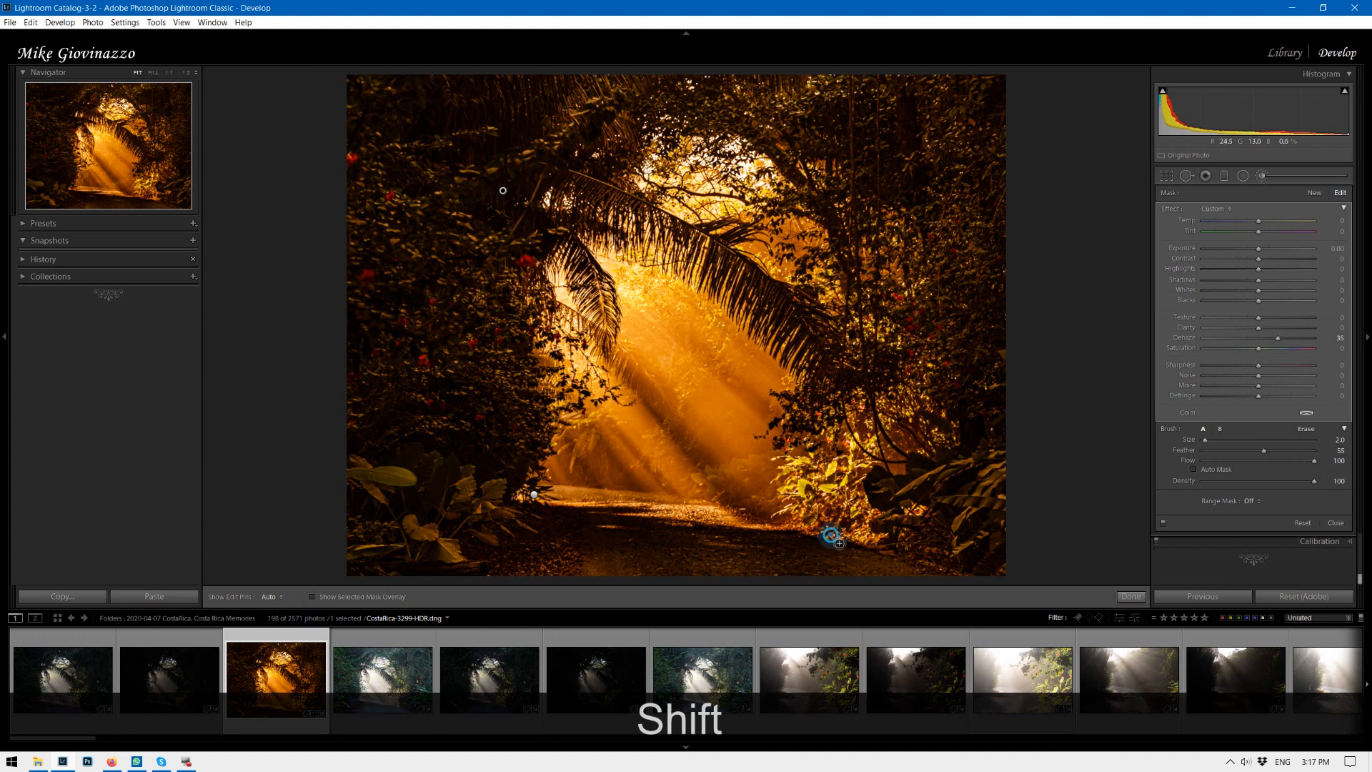
{"action": "left_click", "coordinate": [835, 541], "text": "shift"}
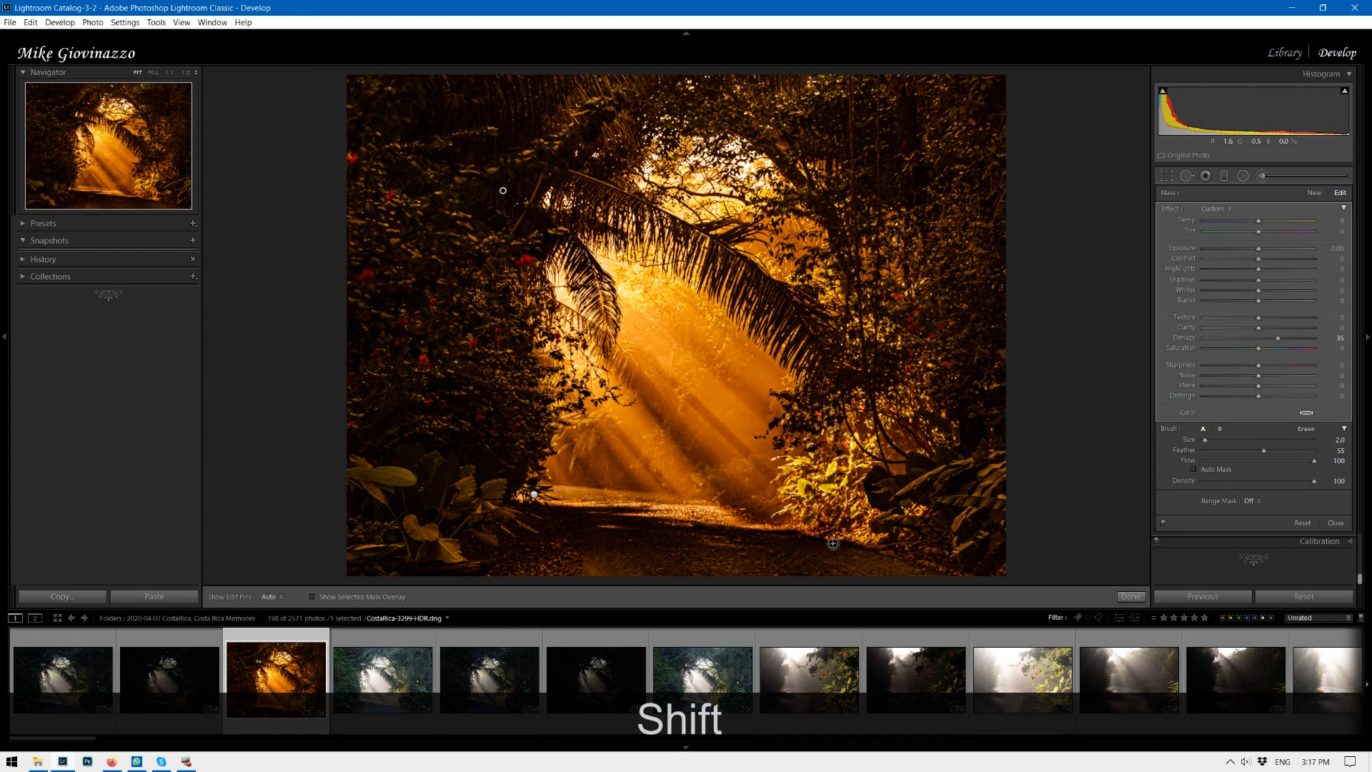
{"action": "key", "text": "ctrl+z"}
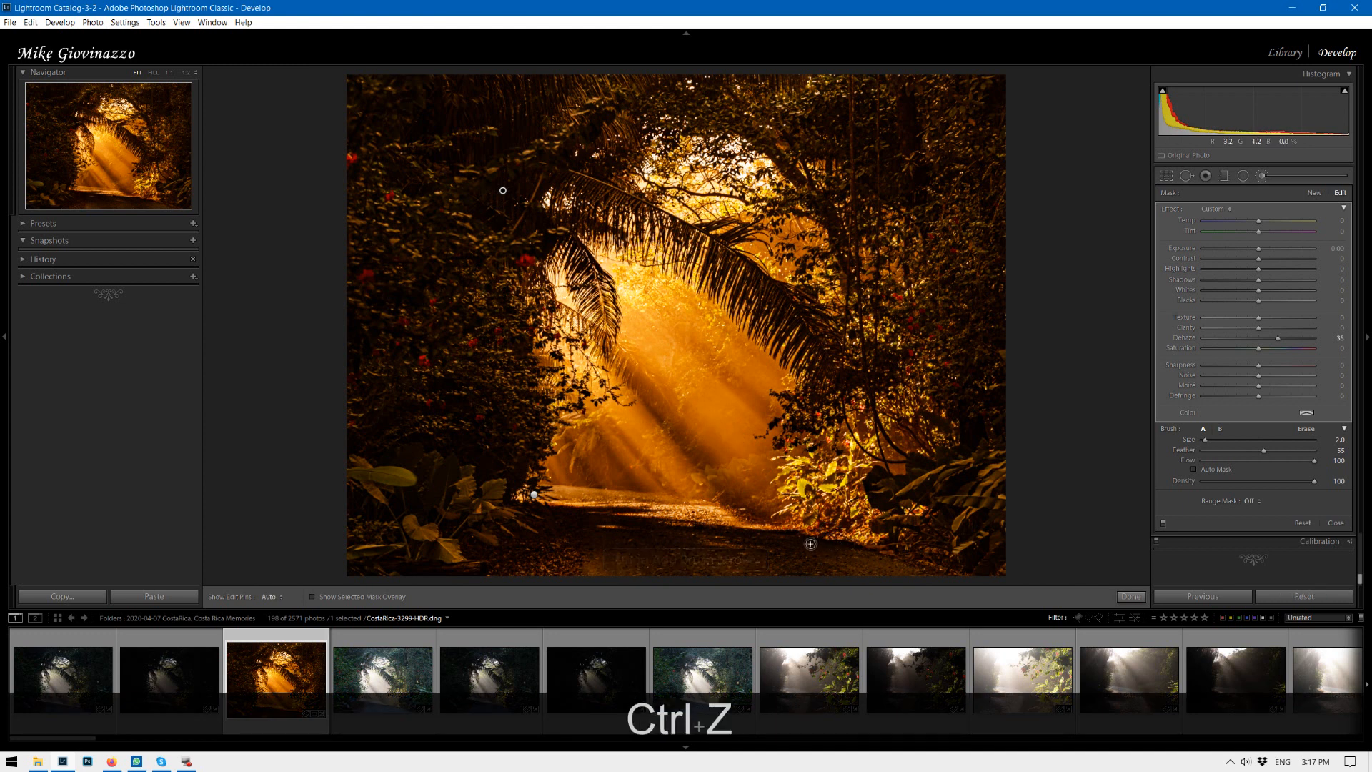
{"action": "left_click", "coordinate": [808, 542], "text": "shift"}
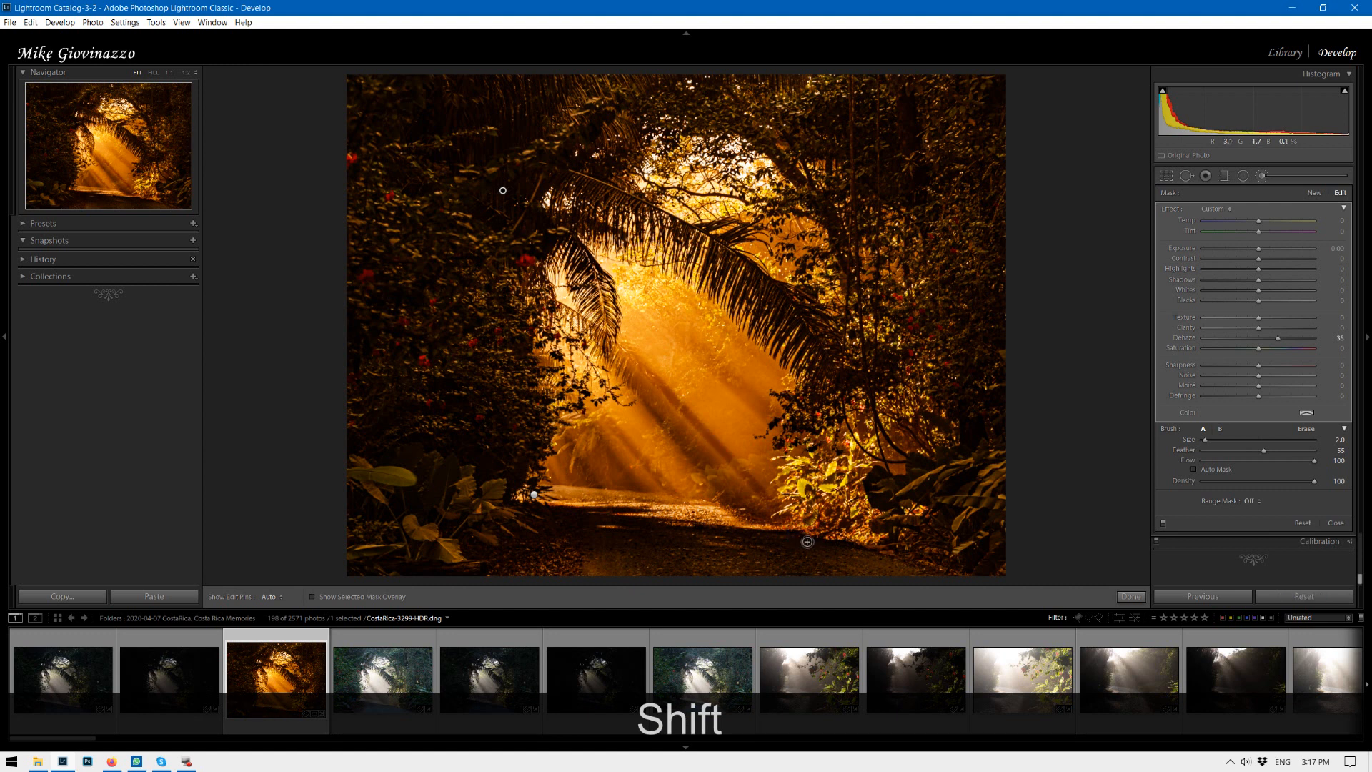
{"action": "key", "text": "ctrl+shift+z"}
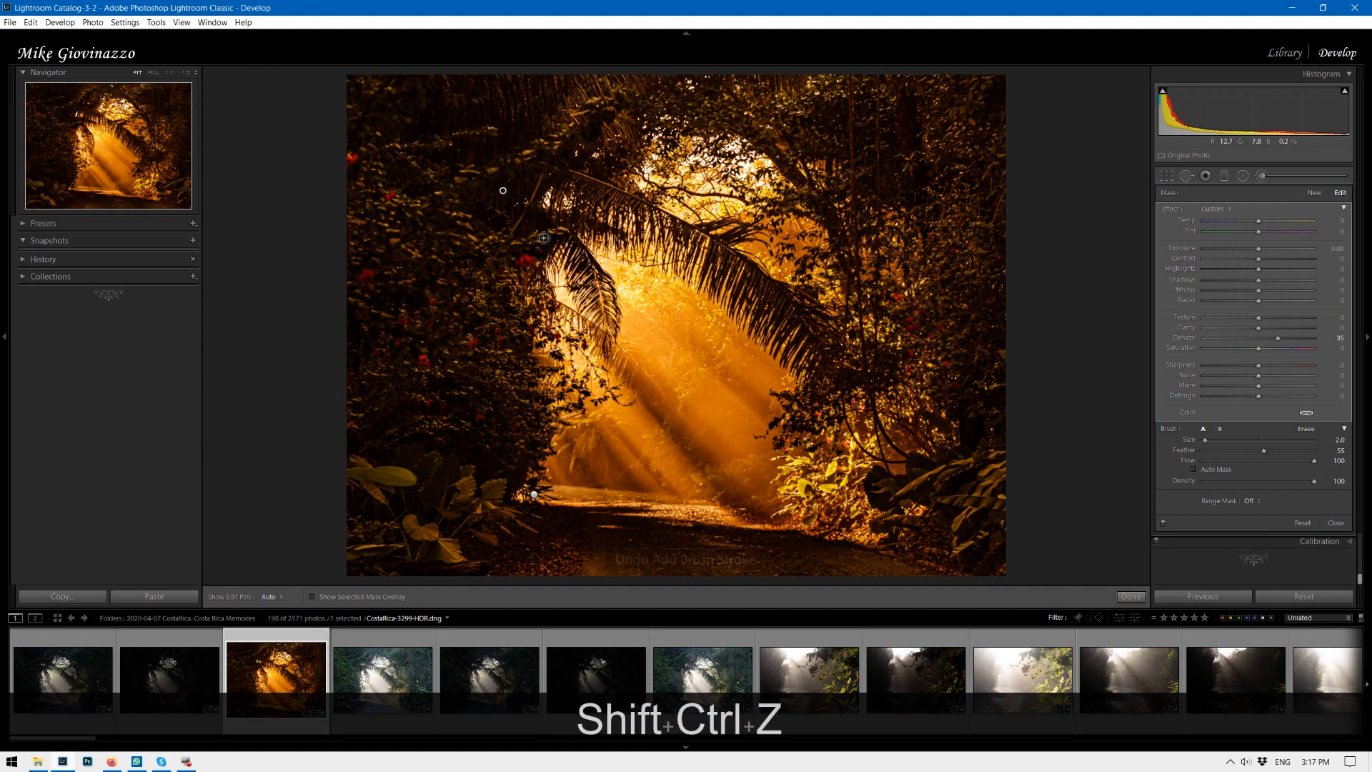
{"action": "key", "text": "ctrl+z"}
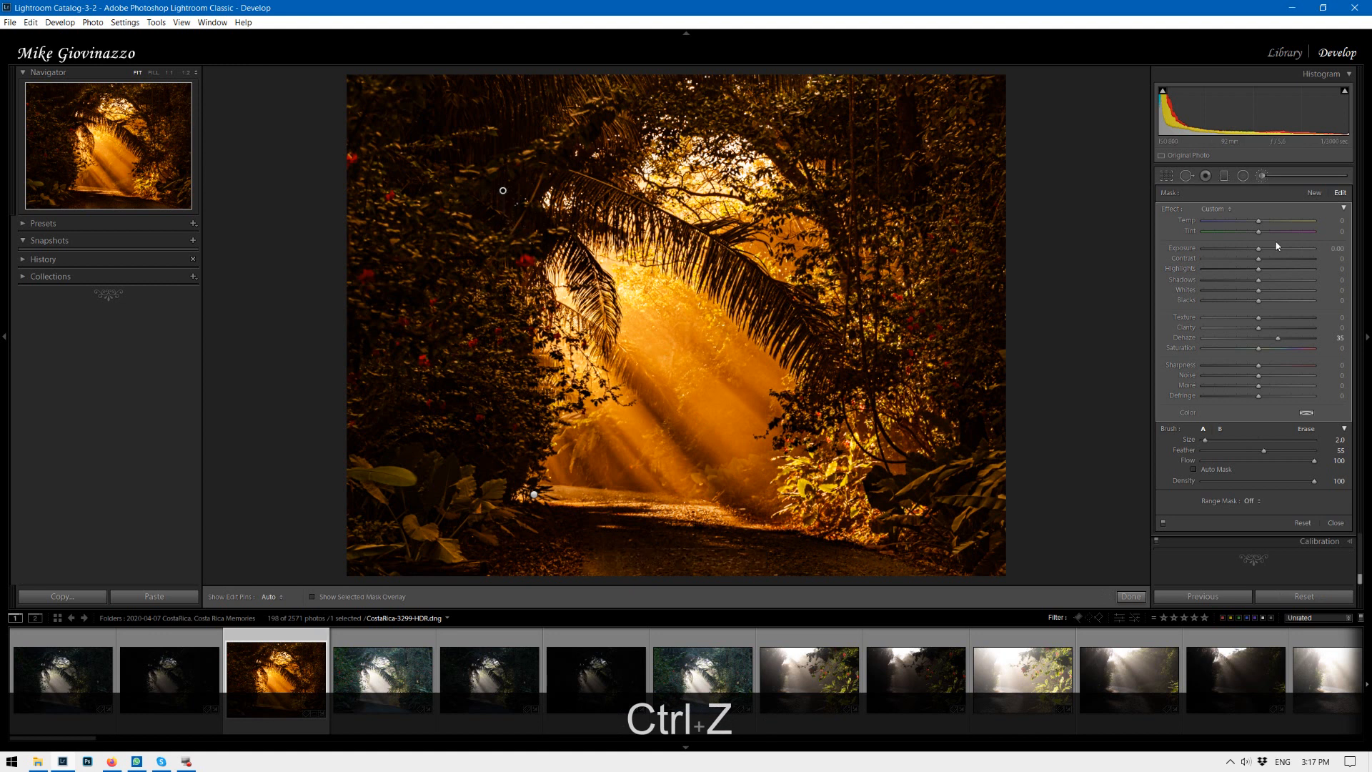
Start a new brush mask with a straight diagonal stroke from the upper left foliage to the path's lower right, checking its overlay.
{"action": "left_click", "coordinate": [1315, 193]}
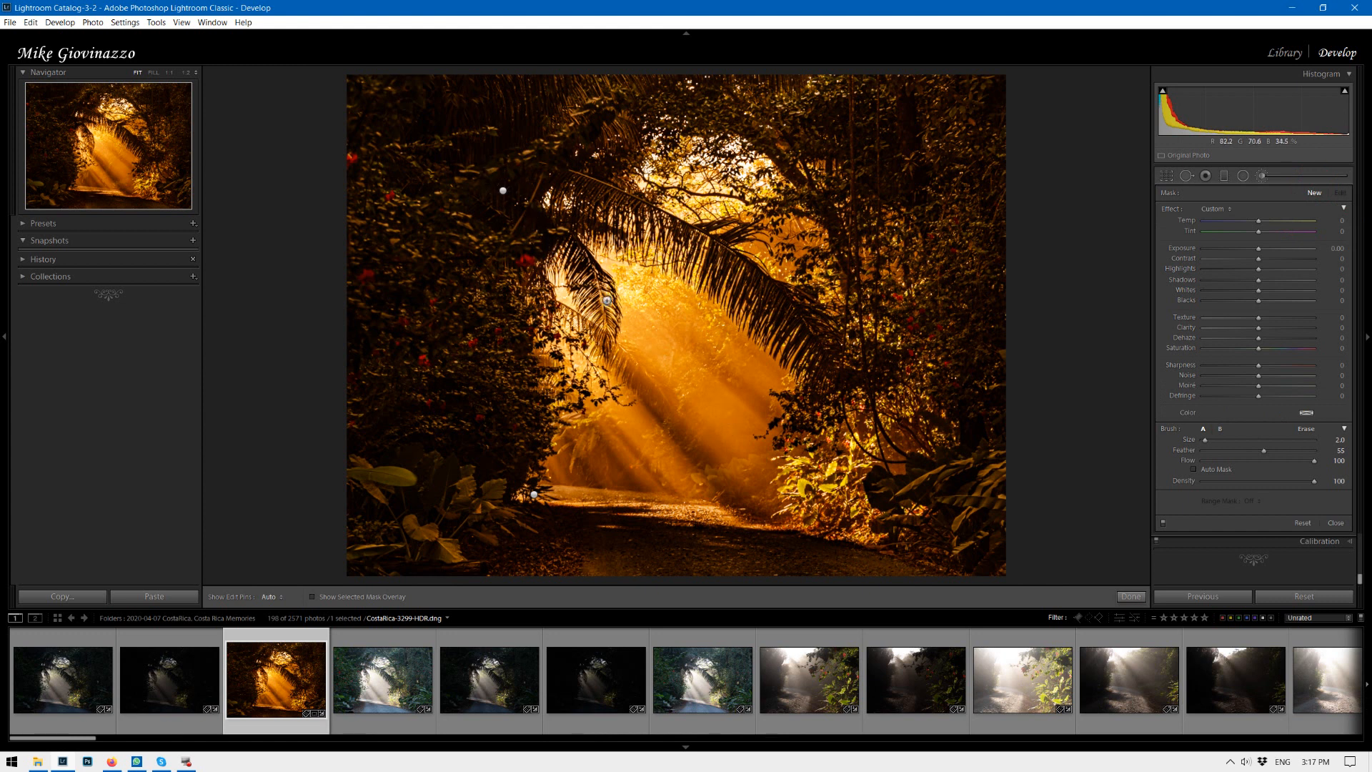
{"action": "left_click", "coordinate": [487, 167]}
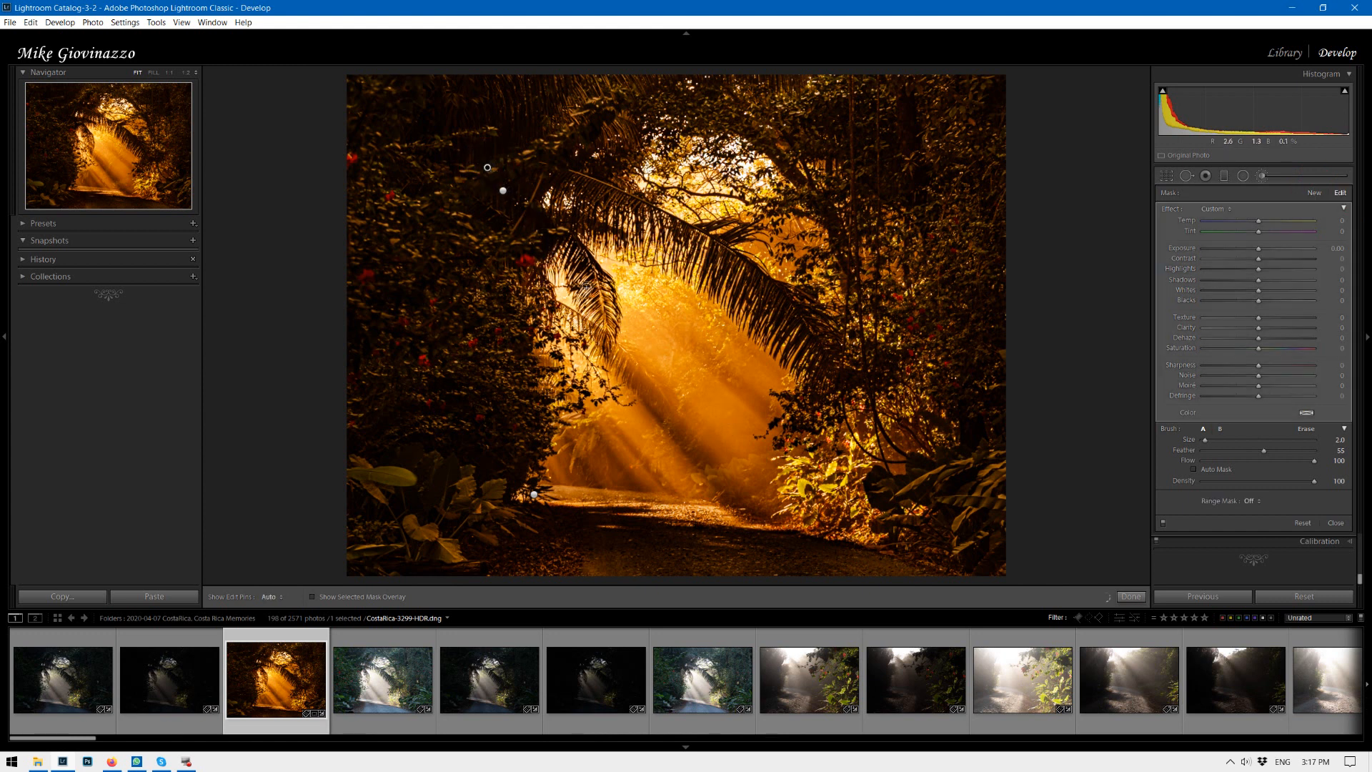
{"action": "key", "text": "shift"}
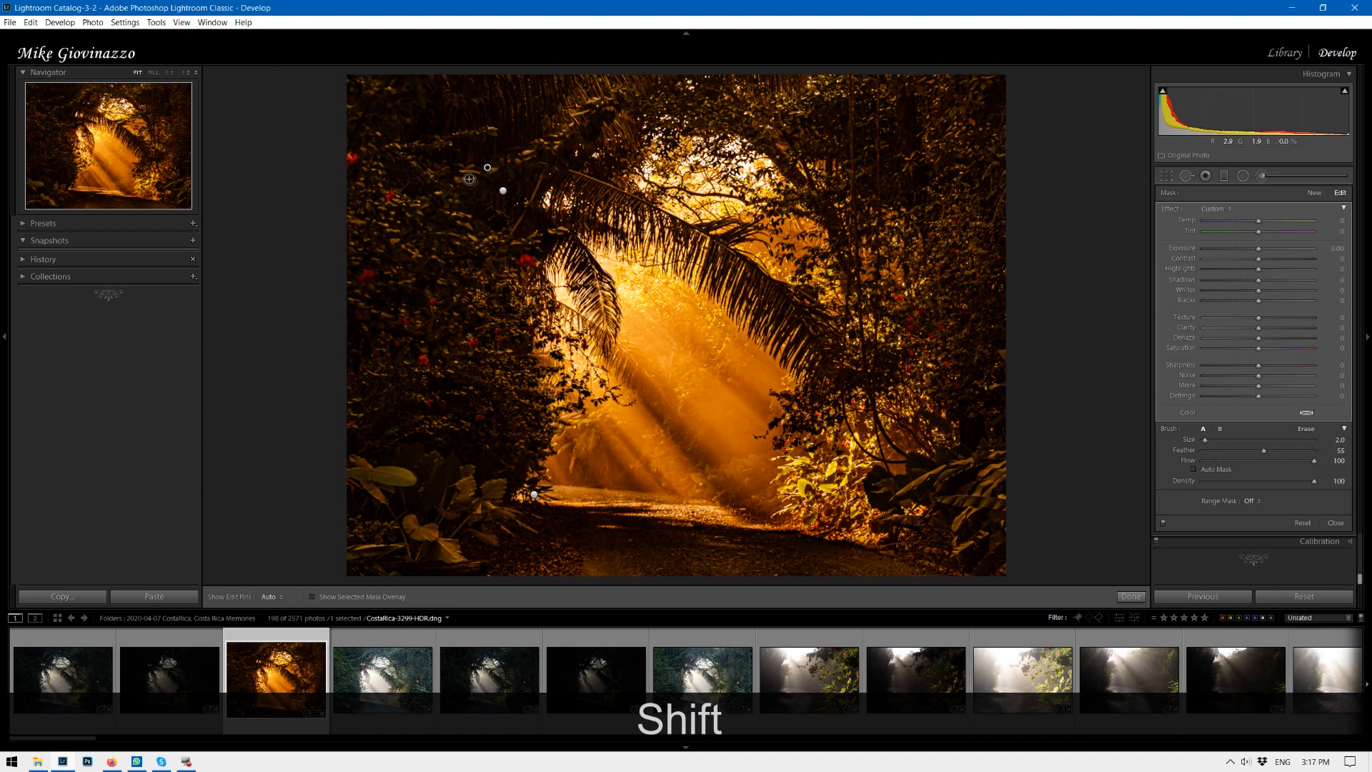
{"action": "key", "text": "o"}
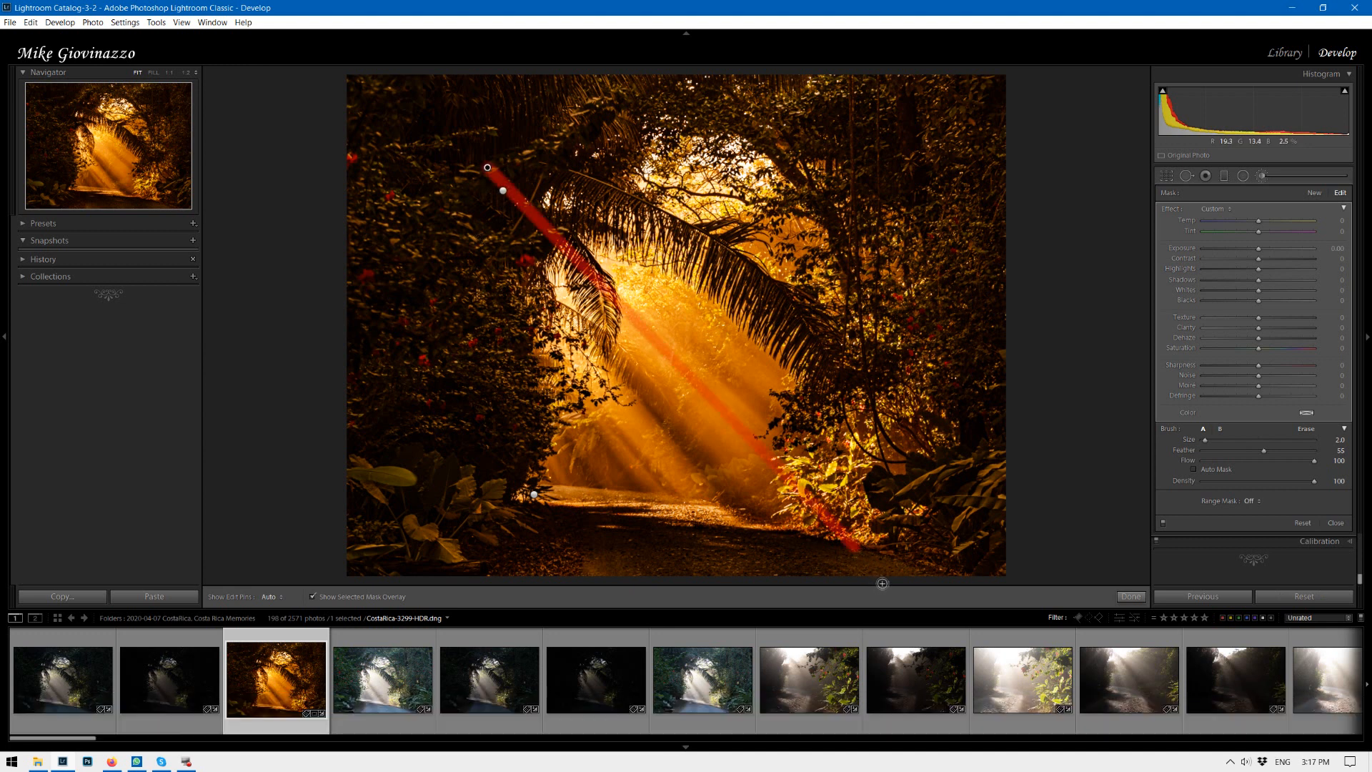
{"action": "key", "text": "o"}
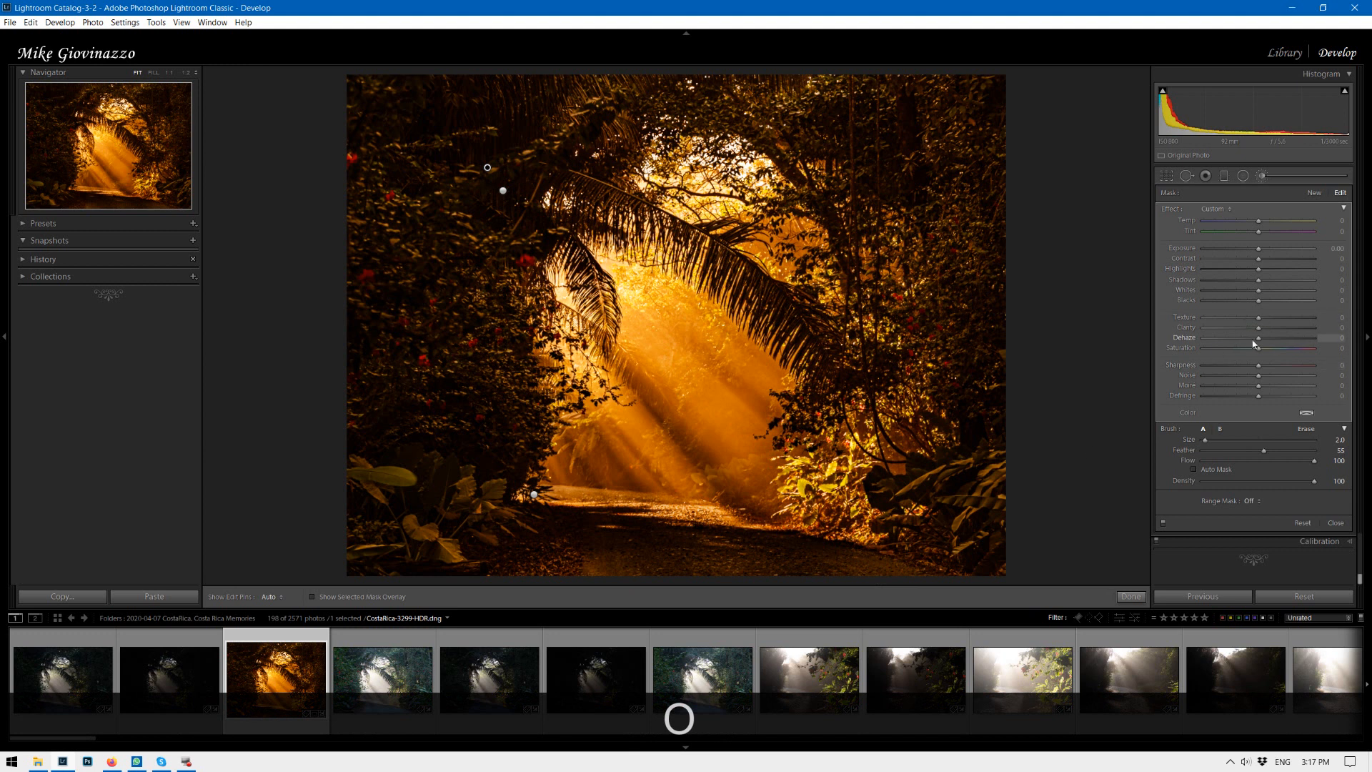
Set the brush Feather to 100 and size to 3.0, and the new mask's Dehaze to -16.
{"action": "left_click_drag", "start_coordinate": [1258, 337], "coordinate": [1263, 341]}
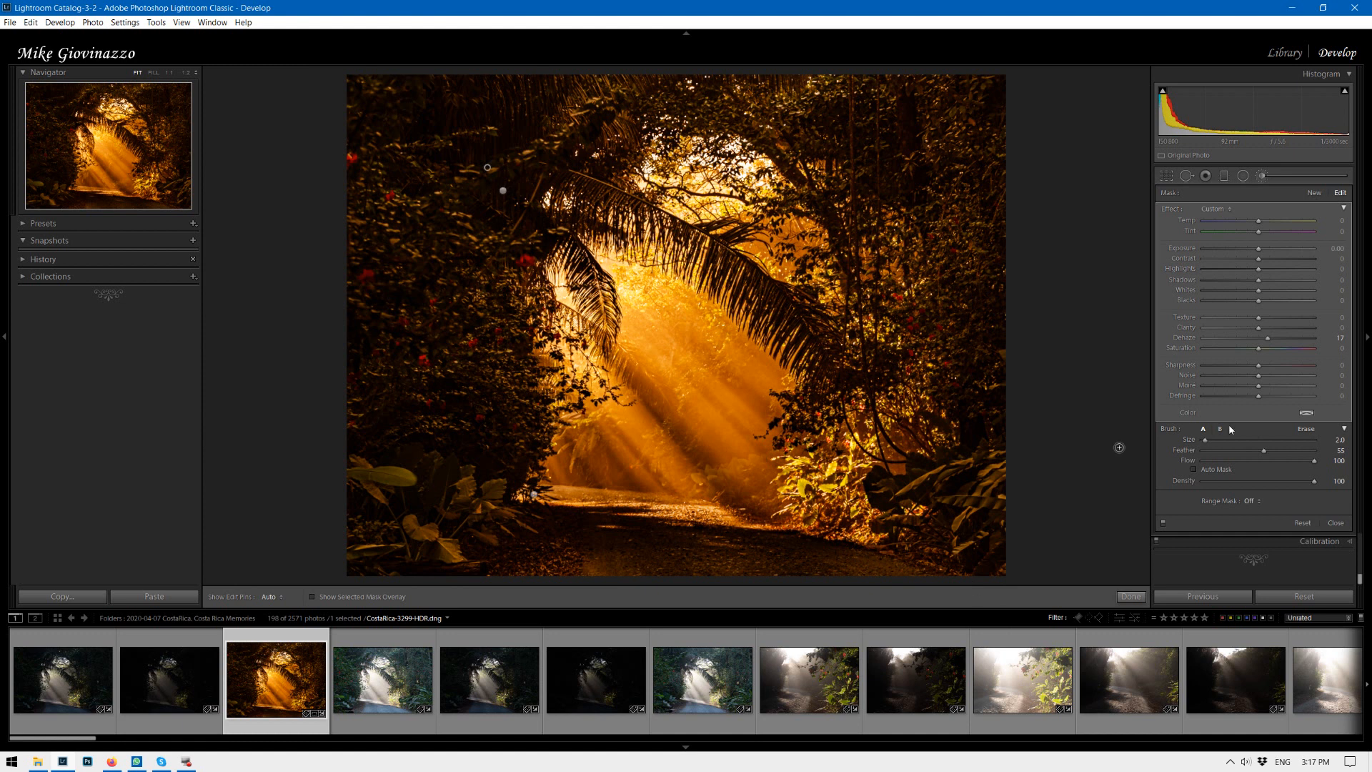
{"action": "left_click", "coordinate": [1264, 450]}
{"action": "left_click_drag", "start_coordinate": [1263, 450], "coordinate": [1322, 452]}
{"action": "key", "text": "bracketright"}
{"action": "key", "text": "shift"}
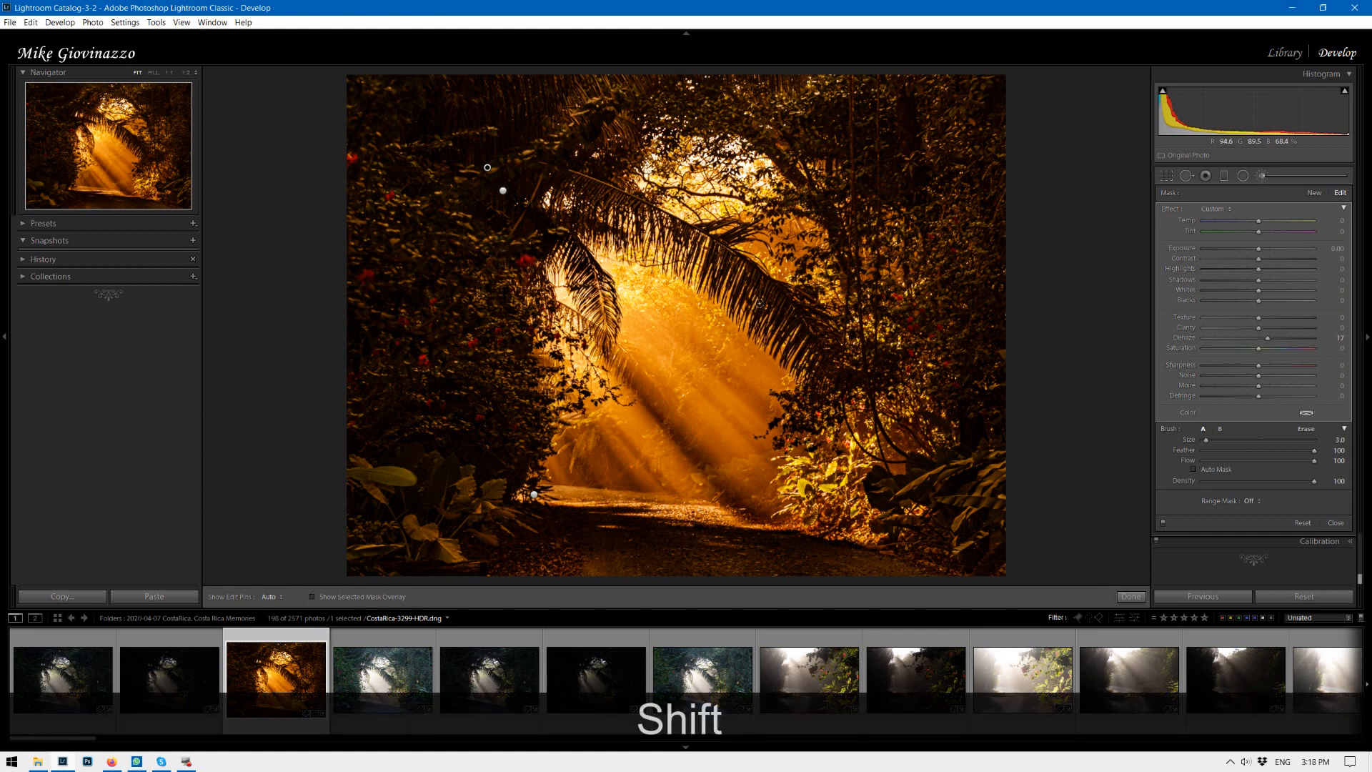
{"action": "mouse_move", "coordinate": [1267, 339]}
{"action": "left_mouse_down"}
{"action": "mouse_move", "coordinate": [1284, 341]}
{"action": "mouse_move", "coordinate": [1254, 333]}
{"action": "left_mouse_up"}
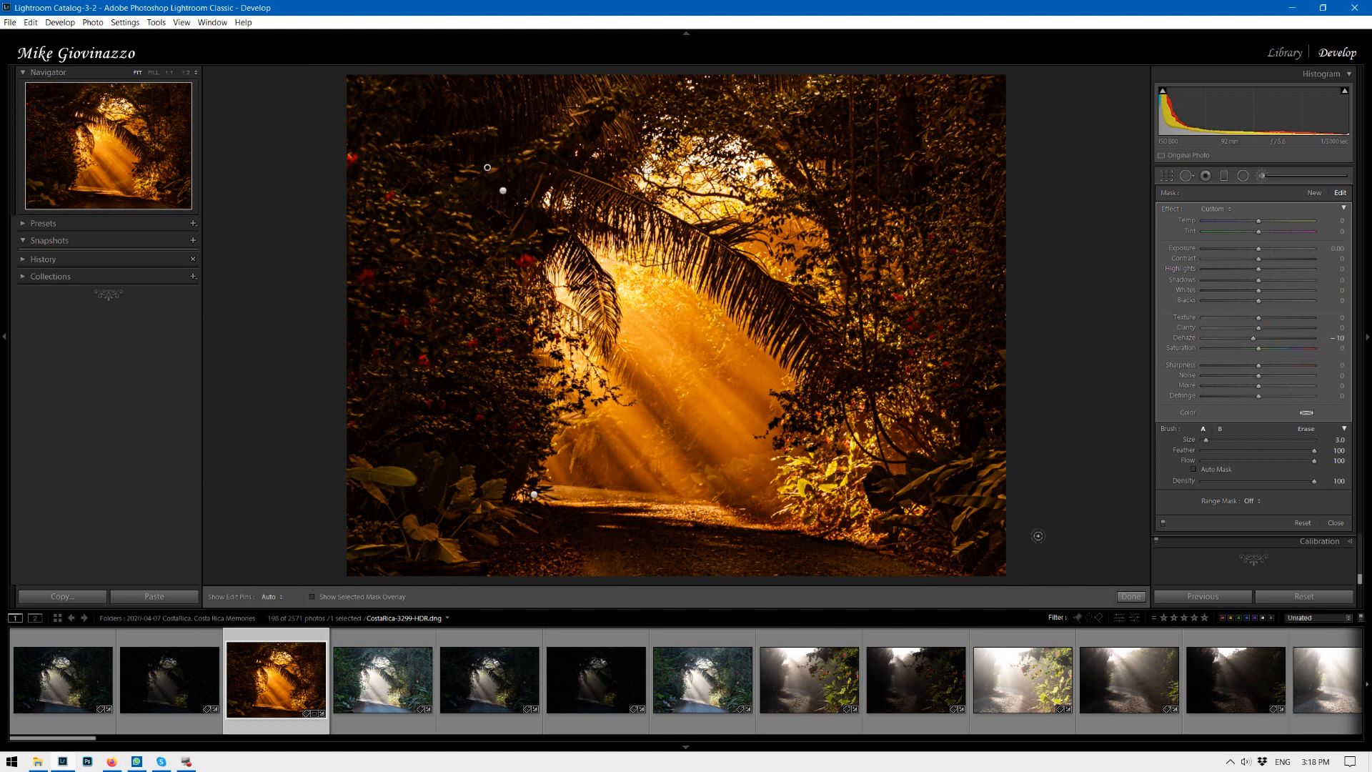
{"action": "left_click", "coordinate": [1314, 193]}
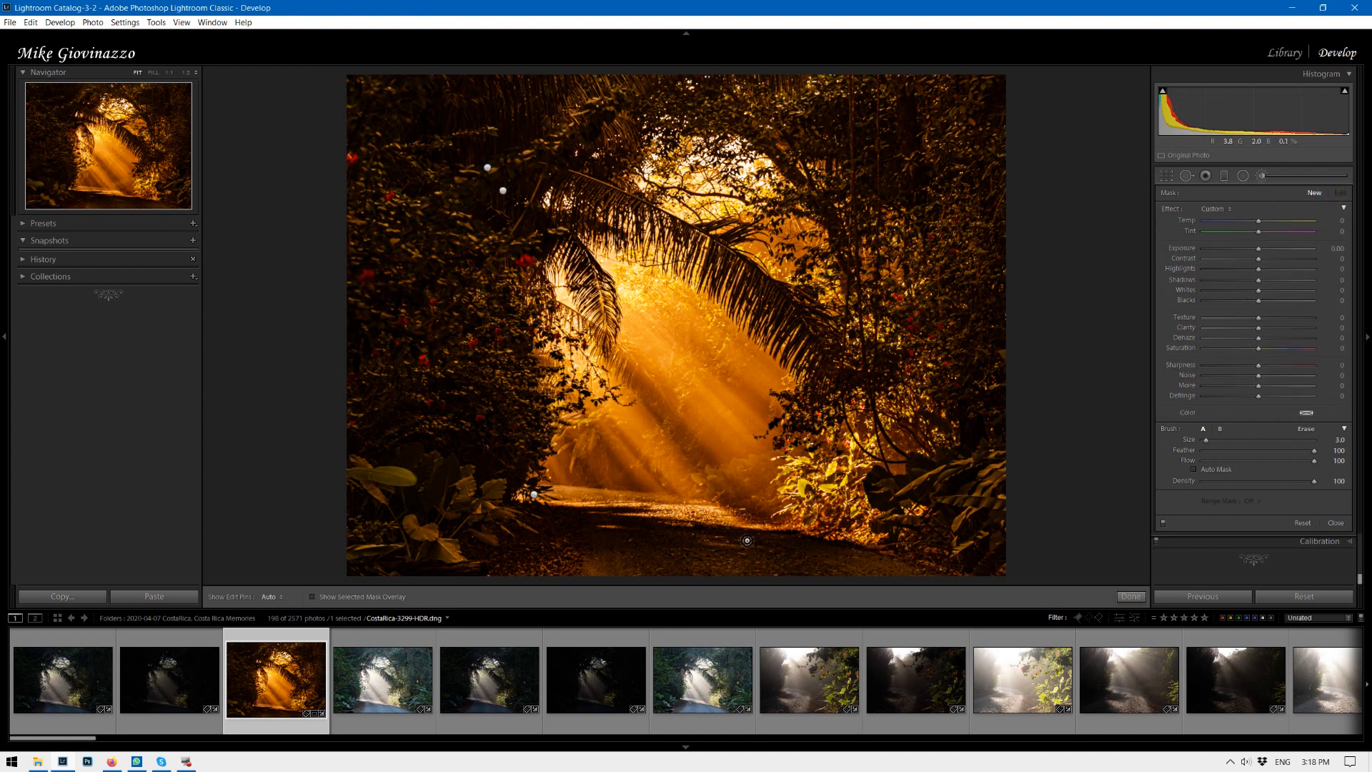
{"action": "left_click", "coordinate": [739, 531]}
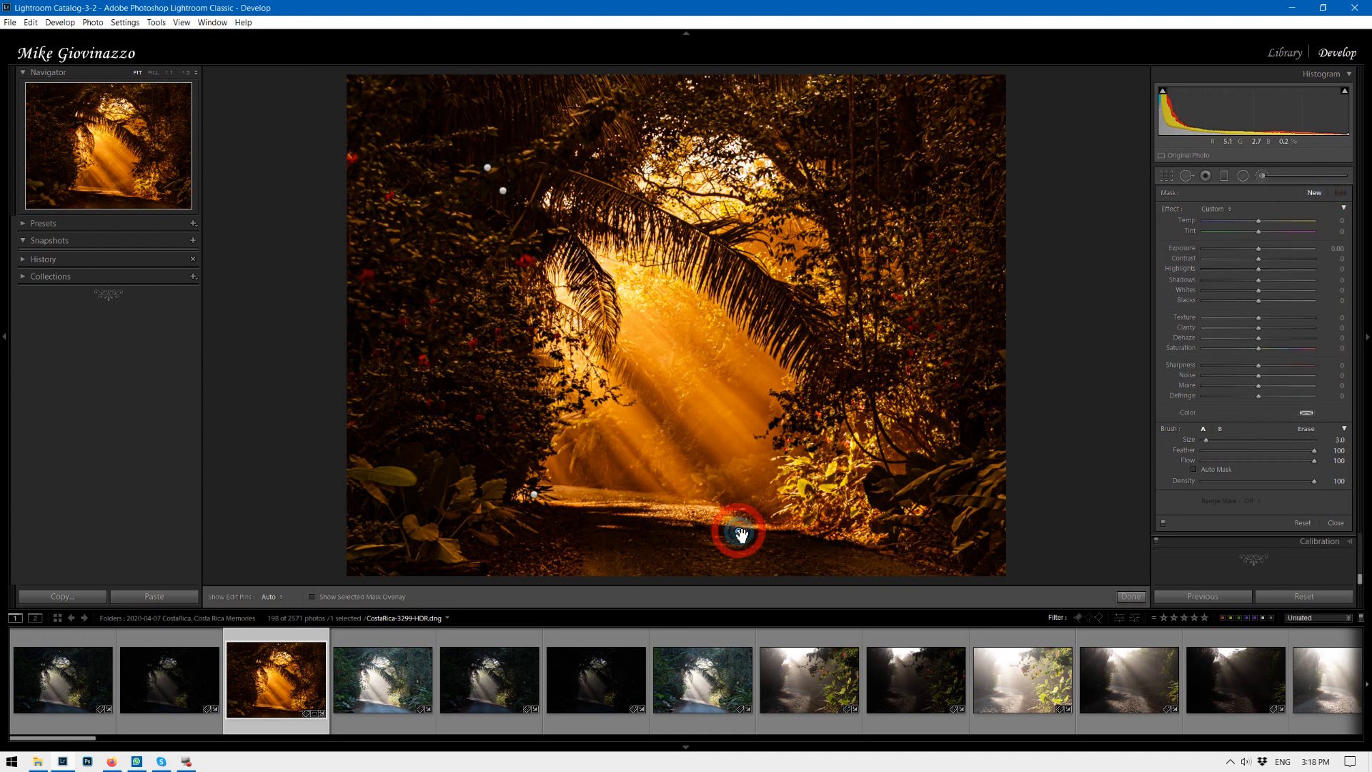
{"action": "left_click", "coordinate": [516, 294]}
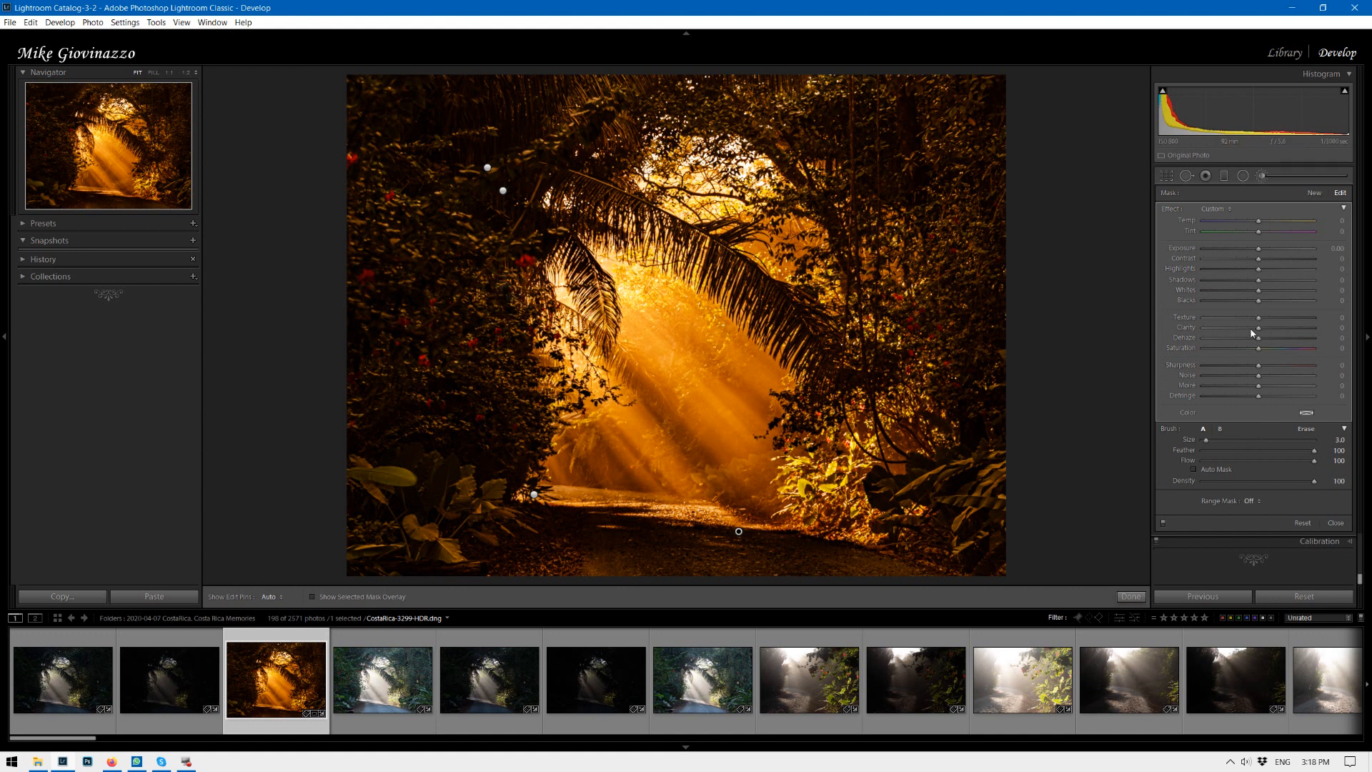
{"action": "left_click_drag", "start_coordinate": [1258, 341], "coordinate": [1273, 339]}
{"action": "key", "text": "ctrl"}
{"action": "key", "text": "ctrl"}
{"action": "key", "text": "Delete"}
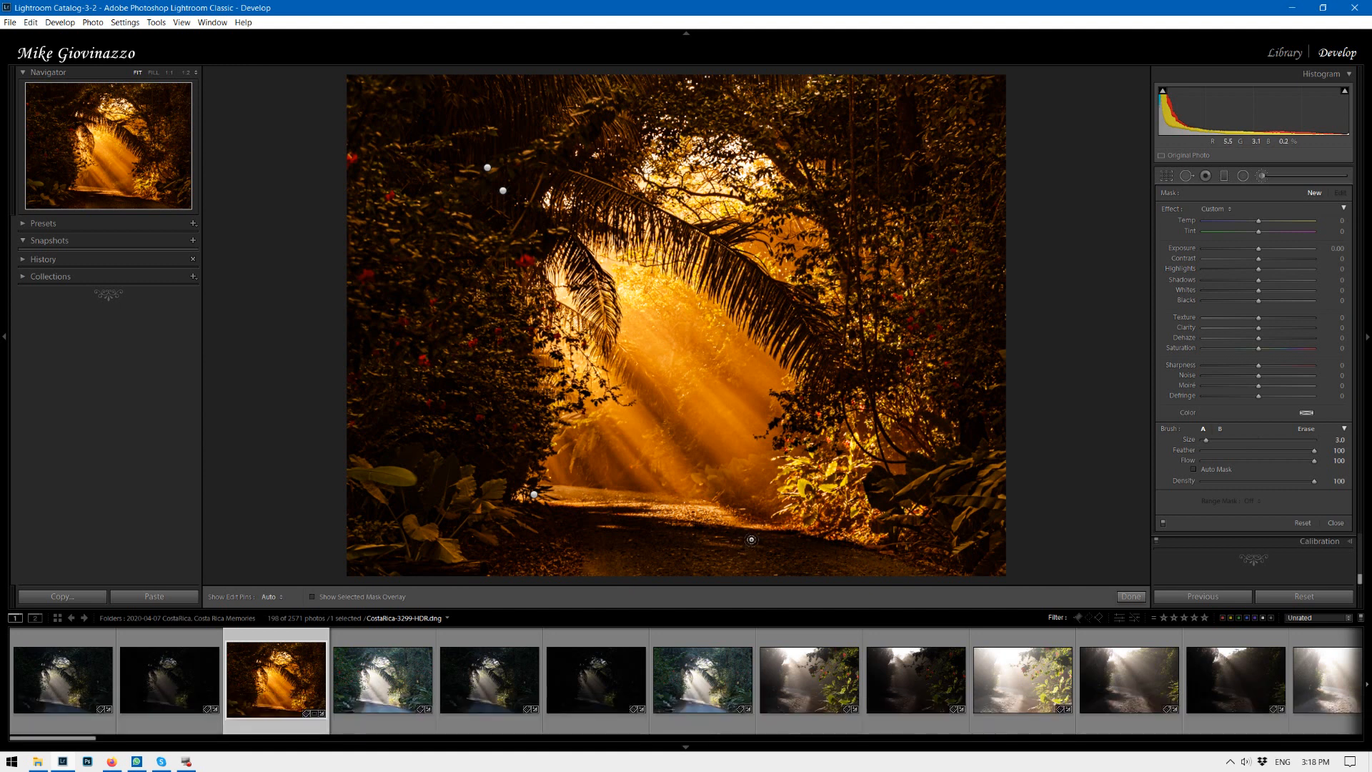
Paint a straight brush stroke from the path's bottom to the upper left foliage and set its Dehaze to 36.
{"action": "left_click", "coordinate": [743, 532]}
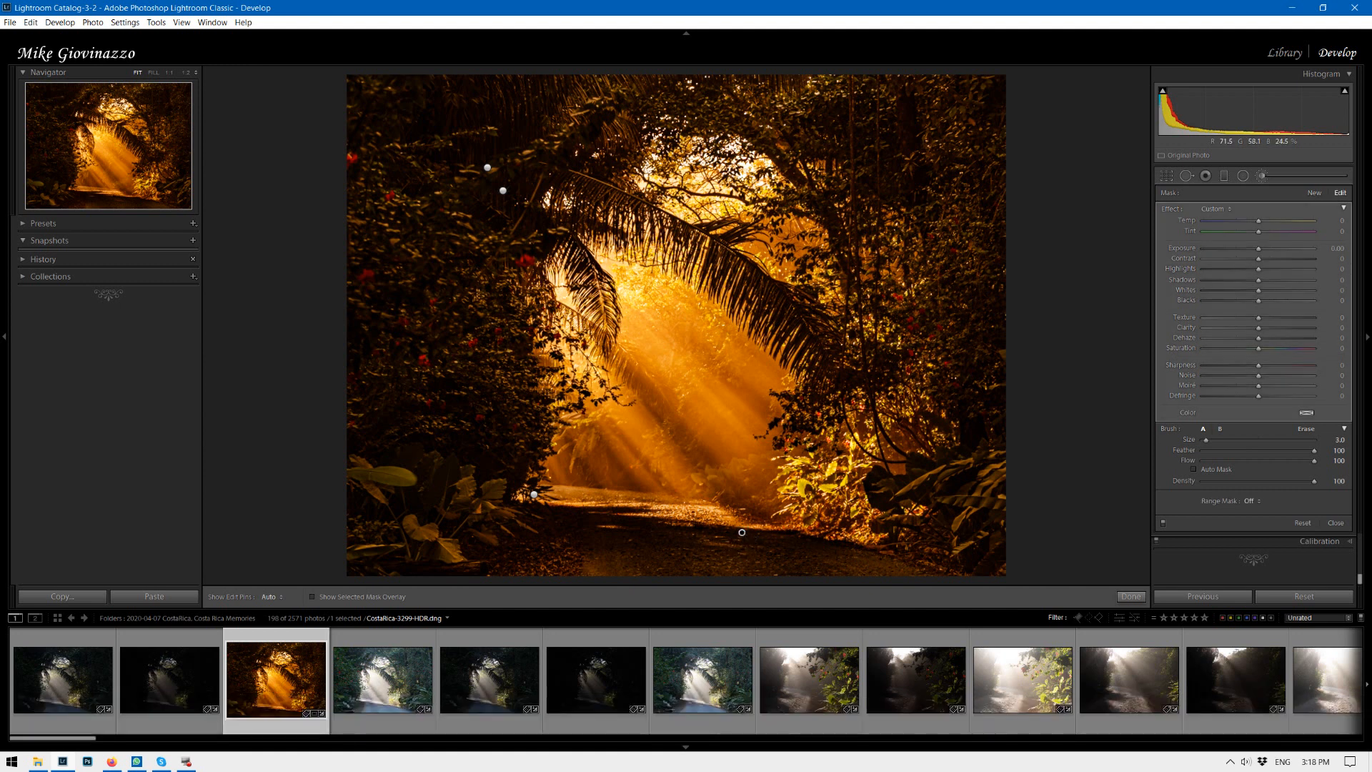
{"action": "key", "text": "shift"}
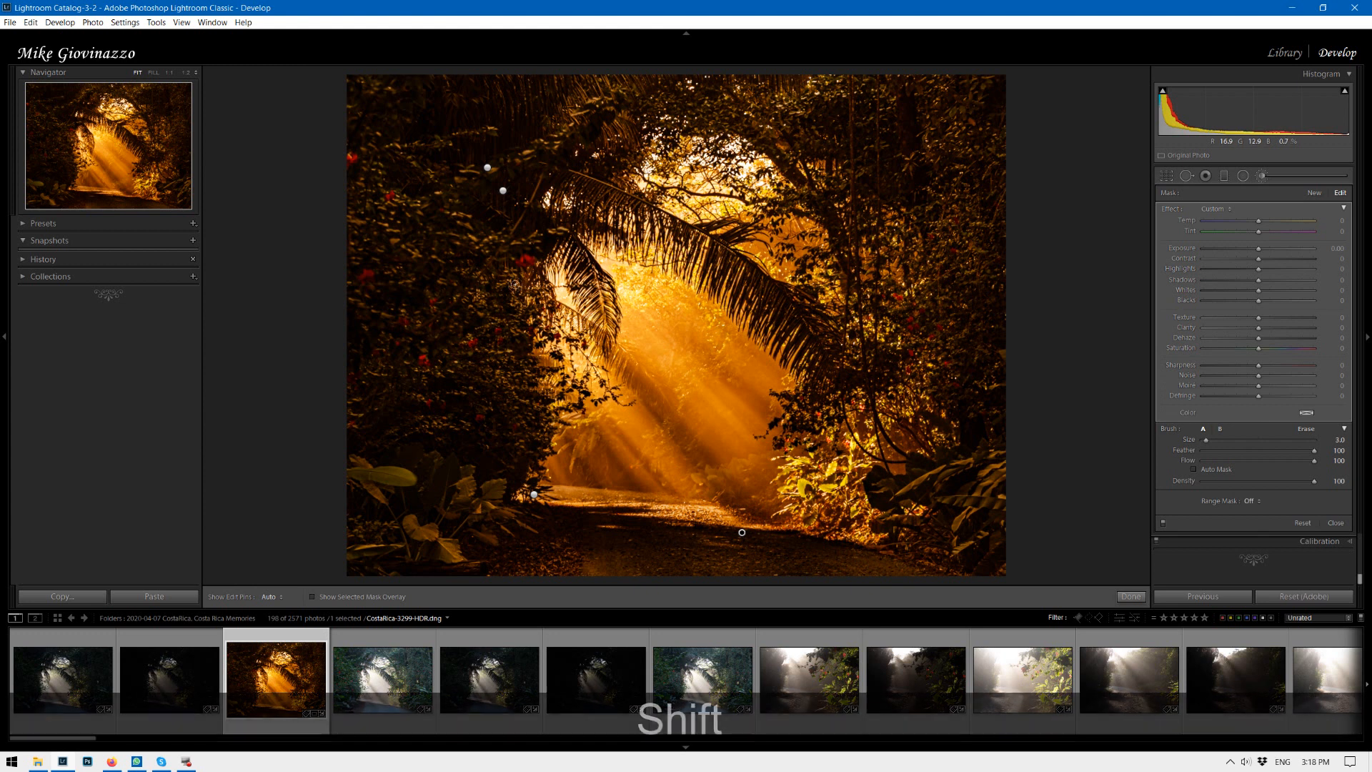
{"action": "left_click", "coordinate": [487, 258], "text": "shift"}
{"action": "mouse_move", "coordinate": [1258, 338]}
{"action": "left_mouse_down"}
{"action": "mouse_move", "coordinate": [1247, 341]}
{"action": "mouse_move", "coordinate": [1274, 344]}
{"action": "left_mouse_up"}
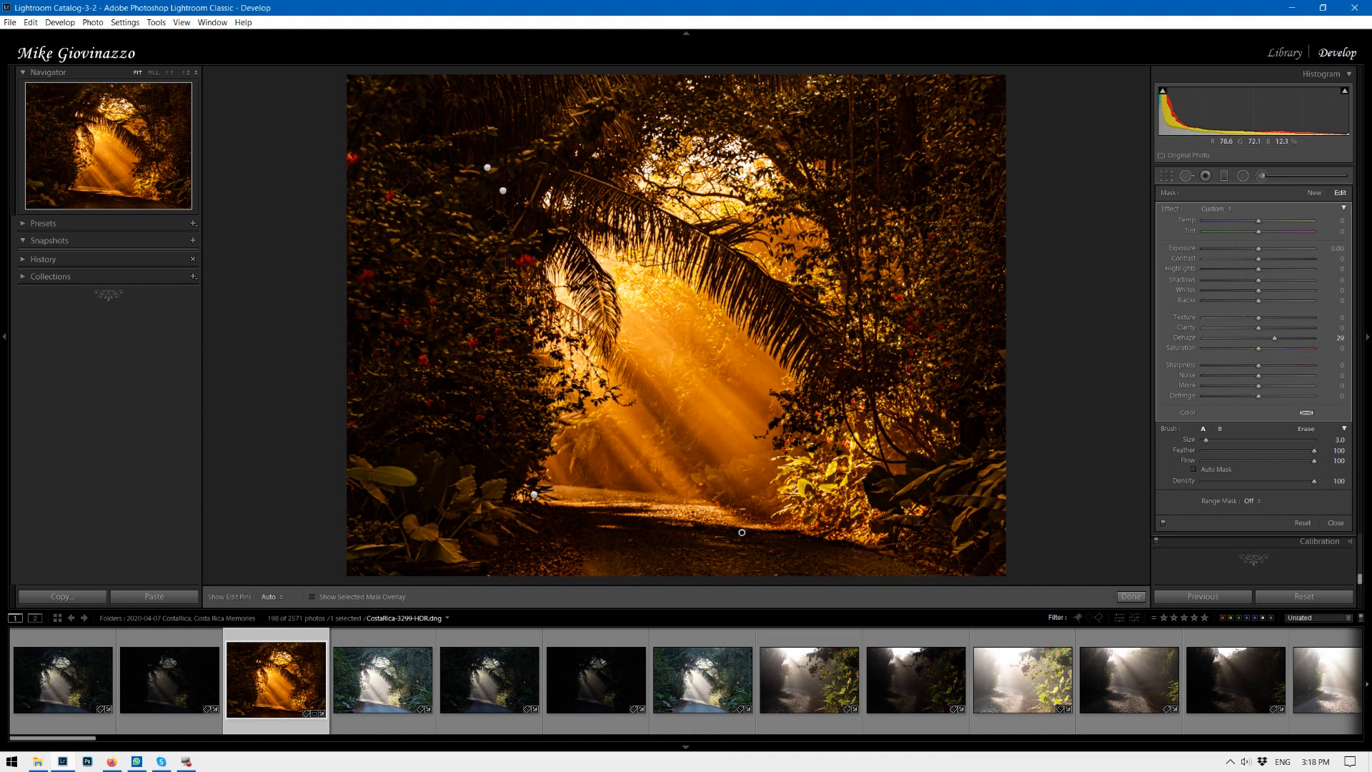
Start a new brush mask at the path's lower right with Dehaze 35 and compare before and after.
{"action": "left_click", "coordinate": [1318, 194]}
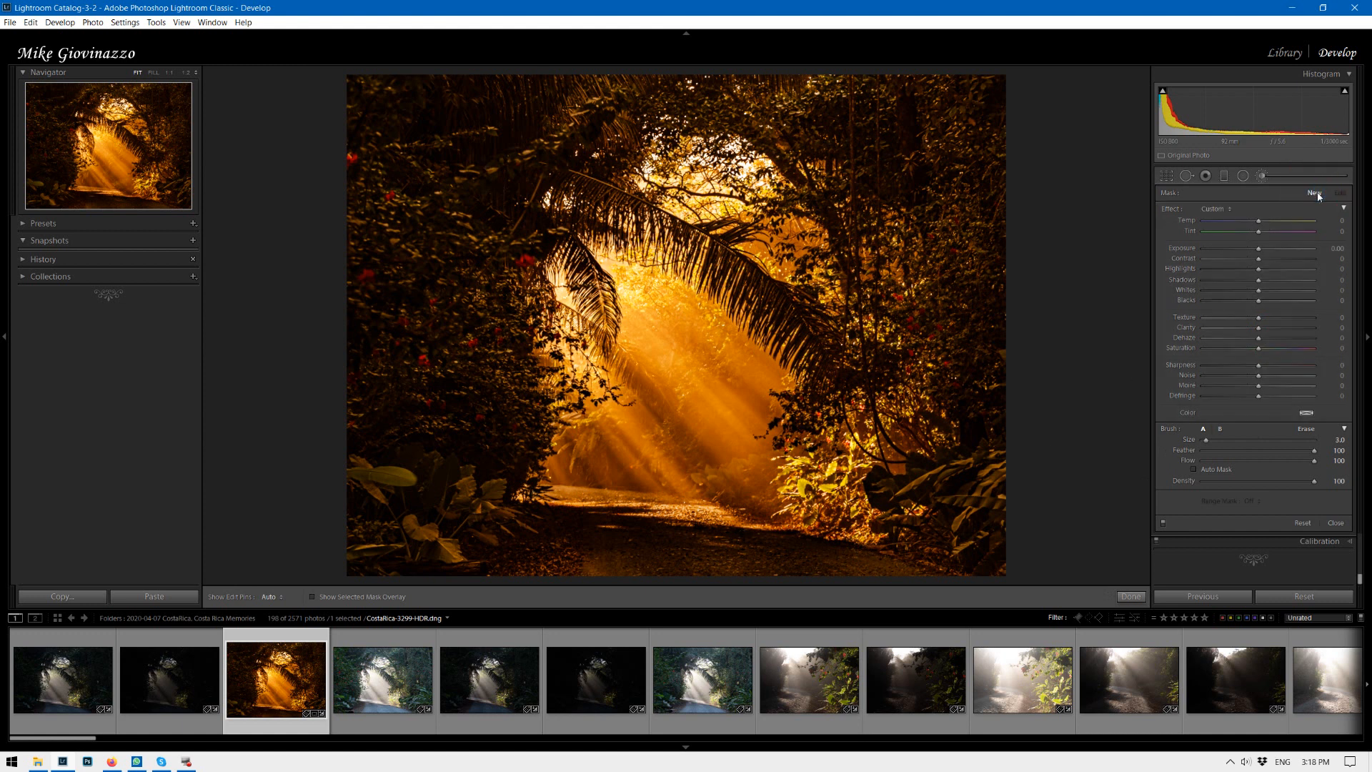
{"action": "left_click", "coordinate": [851, 543]}
{"action": "key", "text": "shift"}
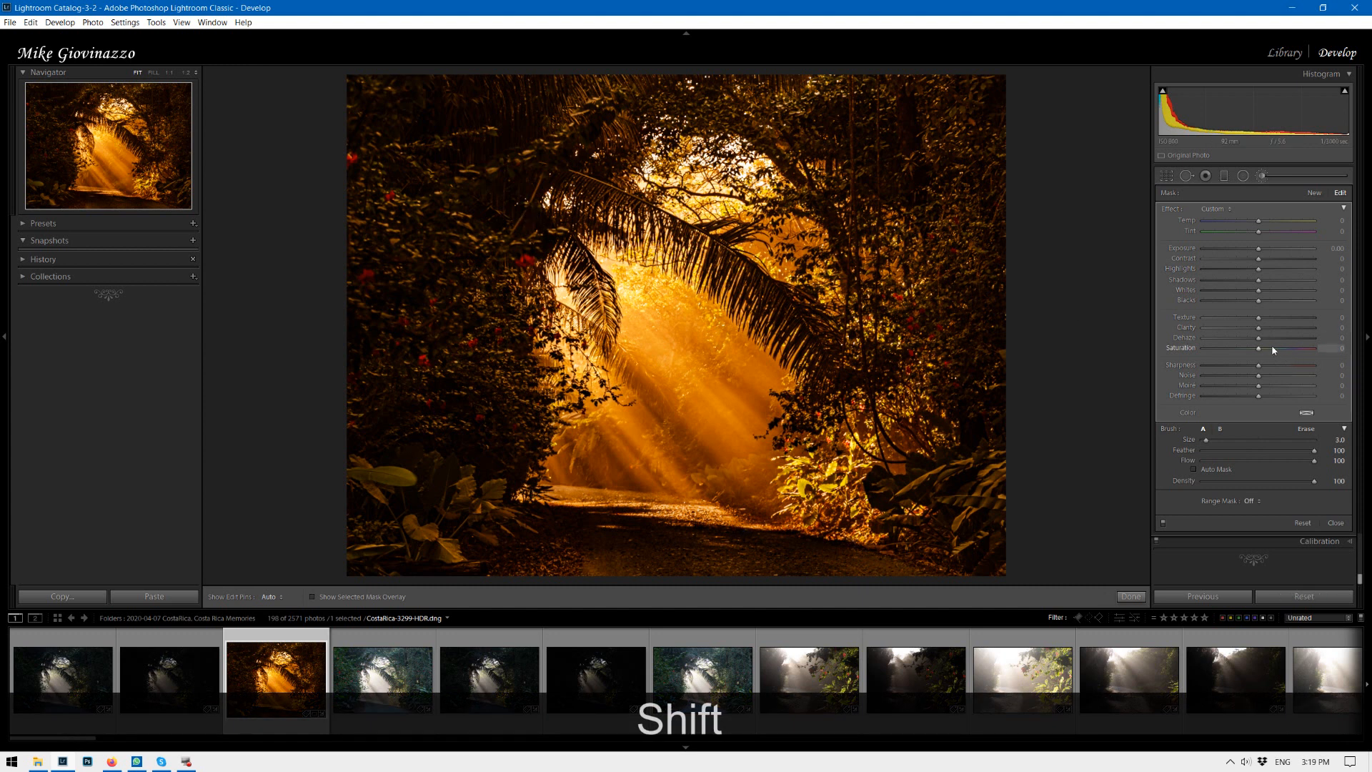
{"action": "left_click_drag", "start_coordinate": [1259, 338], "coordinate": [1277, 344]}
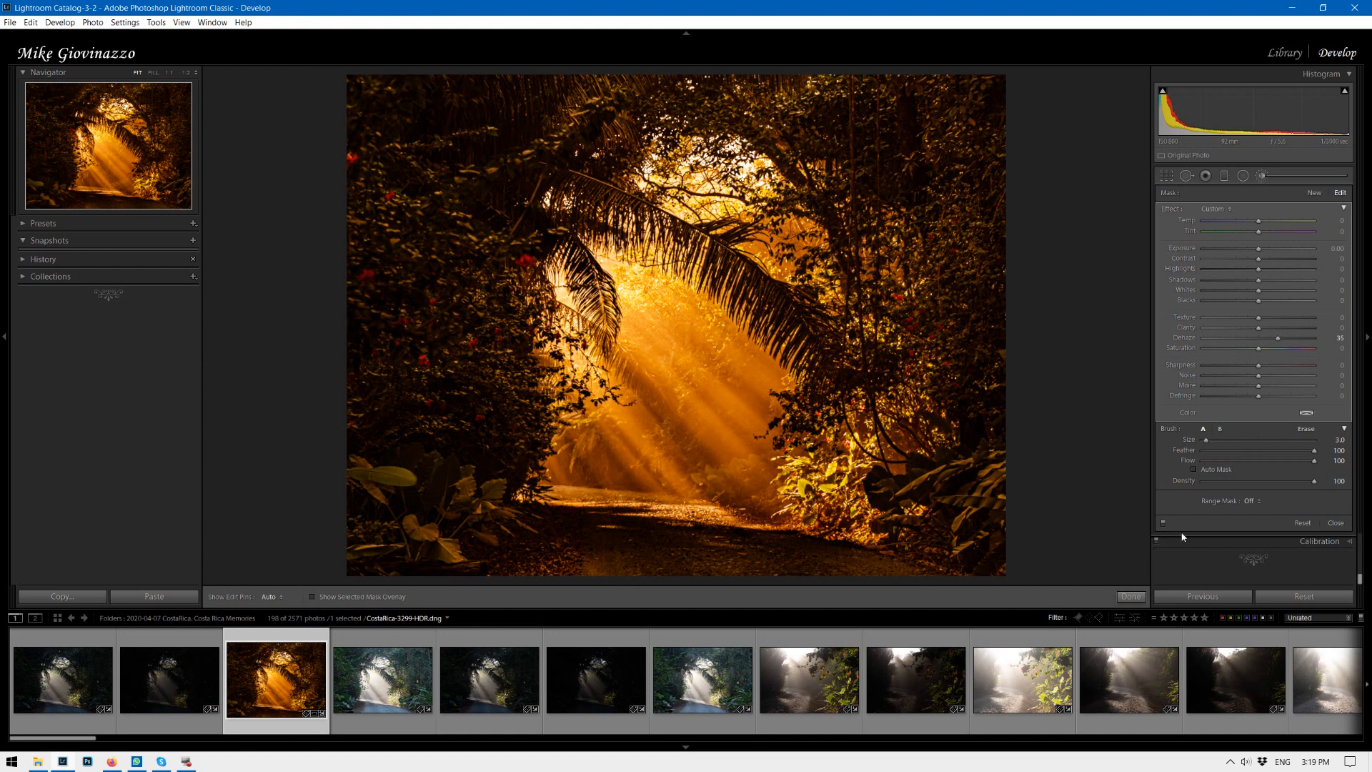
{"action": "key", "text": "backslash"}
{"action": "key", "text": "backslash"}
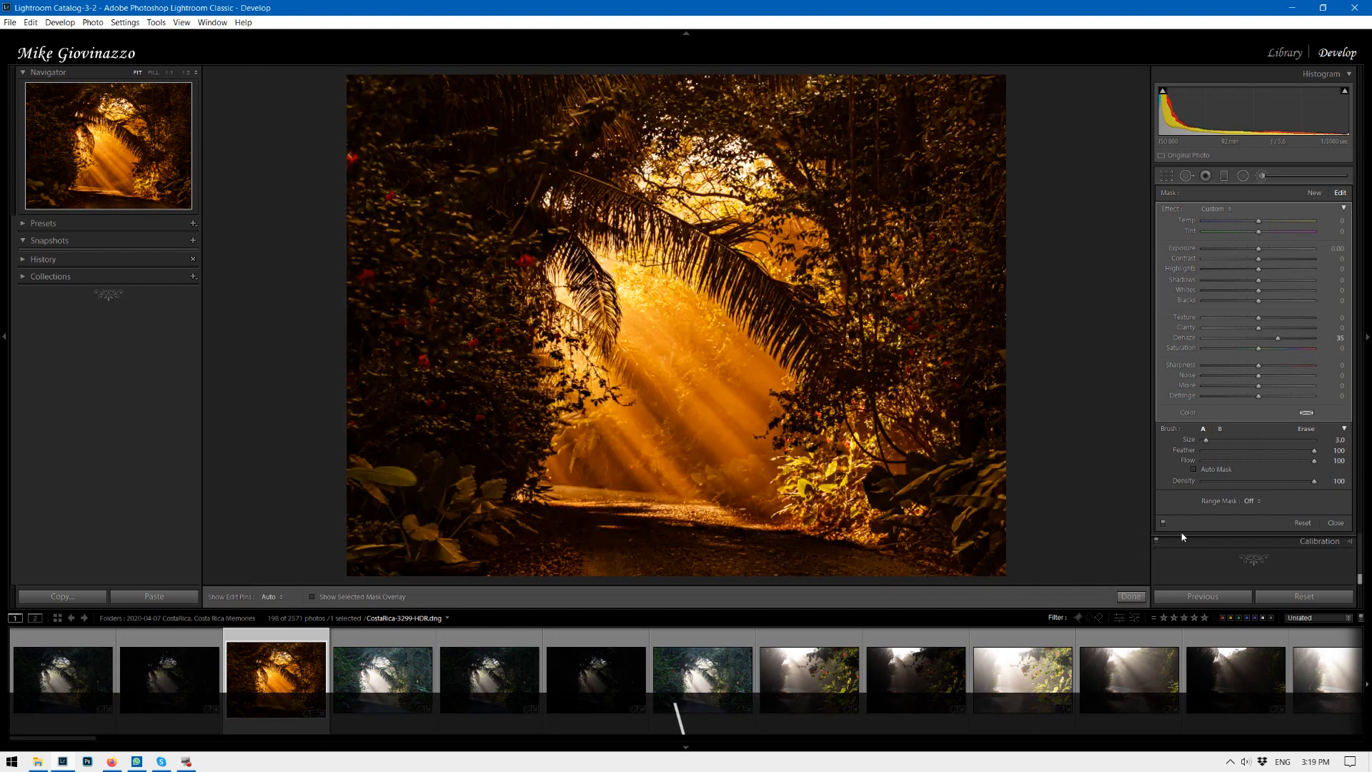
{"action": "key", "text": "backslash"}
{"action": "key", "text": "backslash"}
{"action": "key", "text": "backslash"}
{"action": "key", "text": "backslash"}
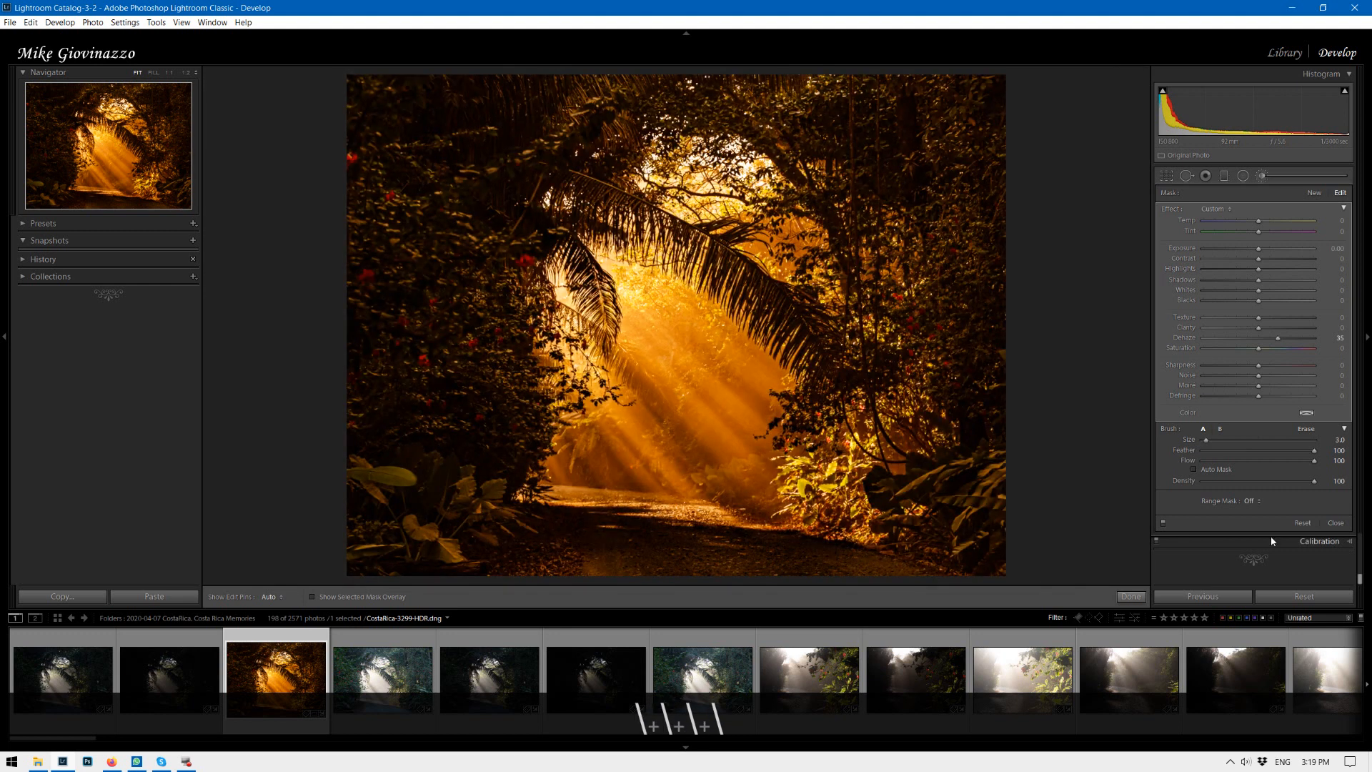
Close the brush, set Vibrance to +81 and Saturation to -60, and compare before and after.
{"action": "left_click", "coordinate": [1336, 522]}
{"action": "left_click", "coordinate": [1342, 202]}
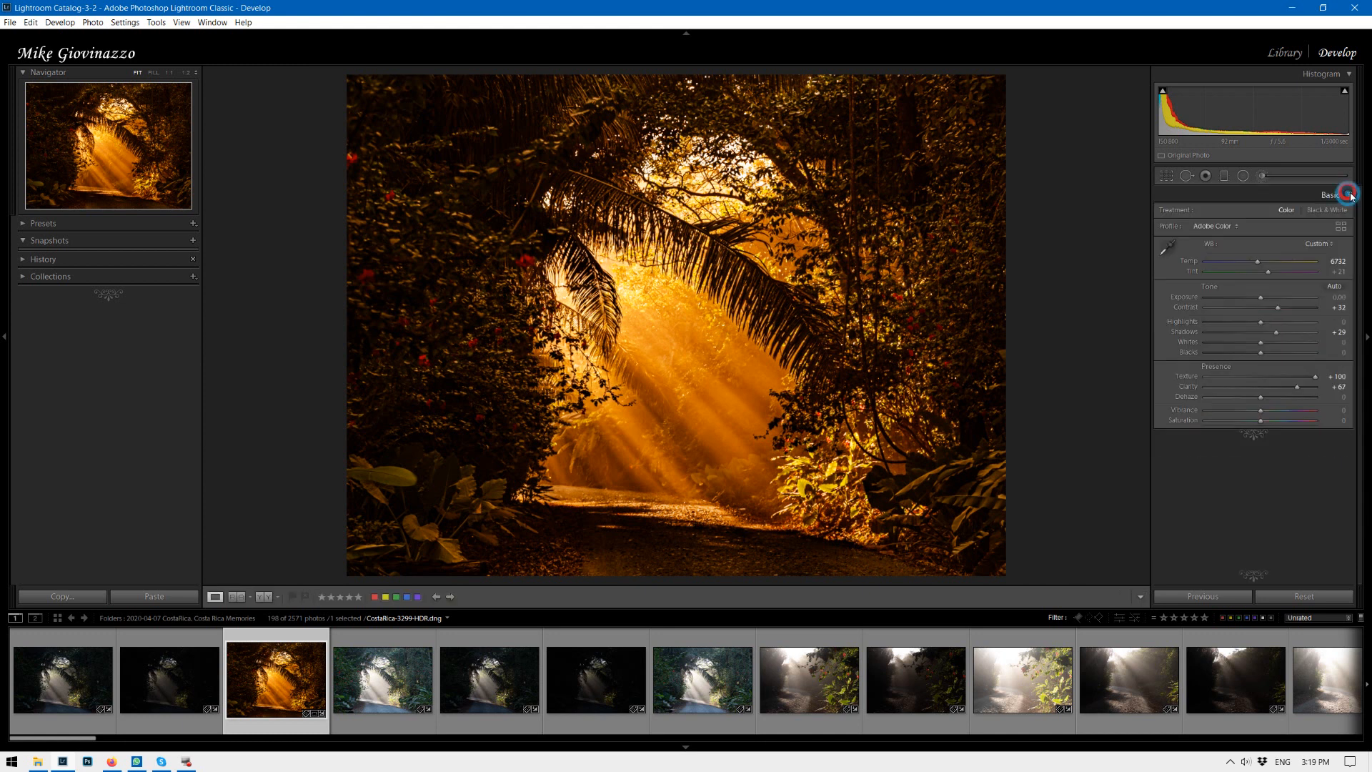
{"action": "mouse_move", "coordinate": [1262, 422]}
{"action": "left_mouse_down"}
{"action": "mouse_move", "coordinate": [1232, 421]}
{"action": "mouse_move", "coordinate": [1278, 413]}
{"action": "left_mouse_up"}
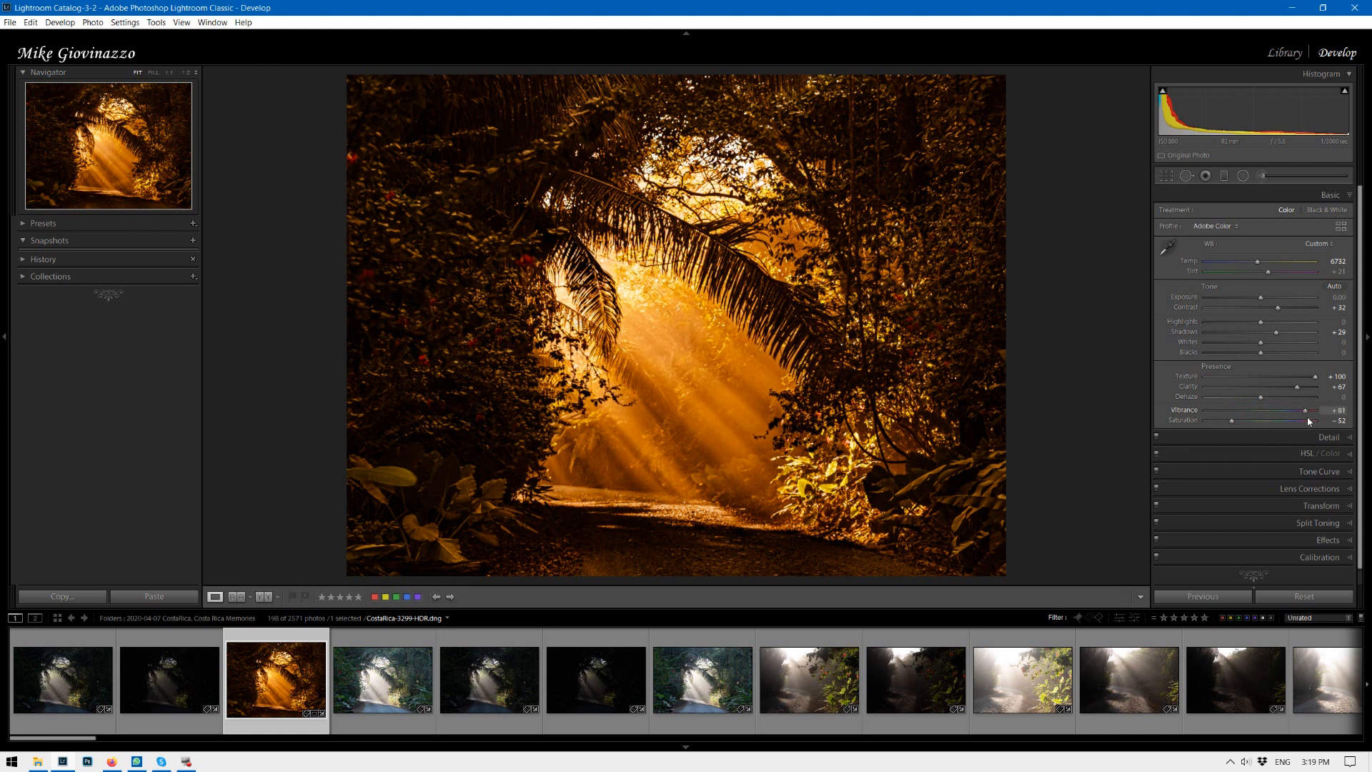
{"action": "left_click_drag", "start_coordinate": [1231, 422], "coordinate": [1218, 423]}
{"action": "left_click", "coordinate": [1222, 422]}
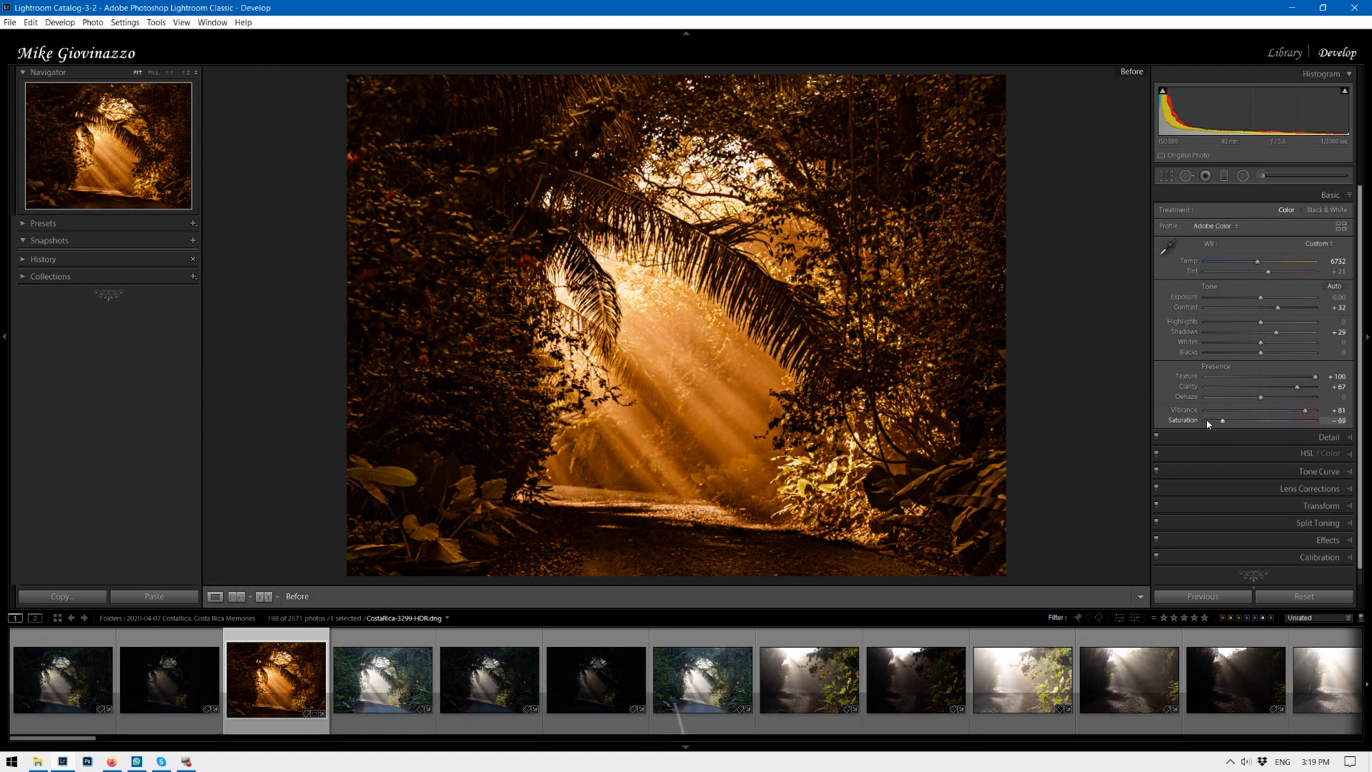
{"action": "key", "text": "backslash"}
{"action": "key", "text": "backslash"}
{"action": "key", "text": "backslash"}
{"action": "key", "text": "backslash"}
{"action": "key", "text": "backslash"}
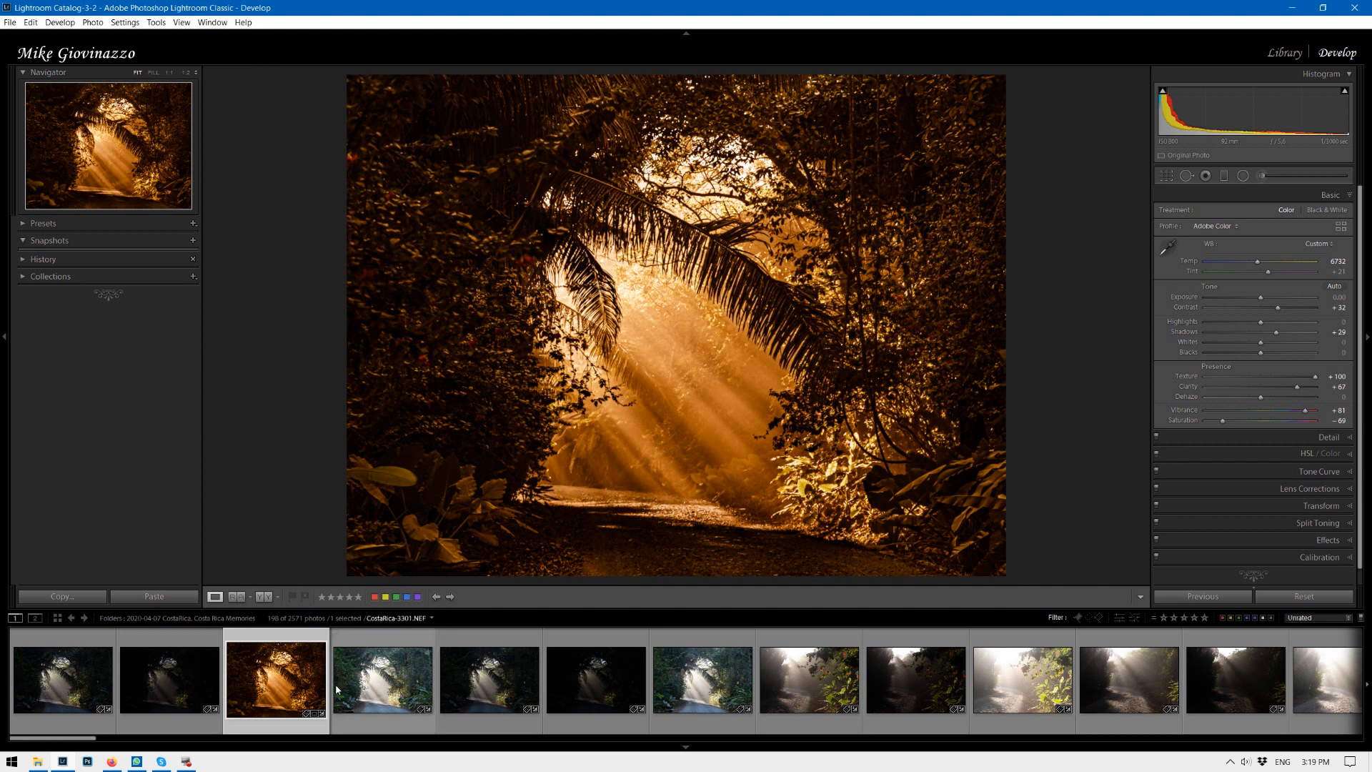
Copy the HDR's develop settings without local adjustments and paste them onto the first bracketed exposure.
{"action": "key", "text": "ctrl+shift"}
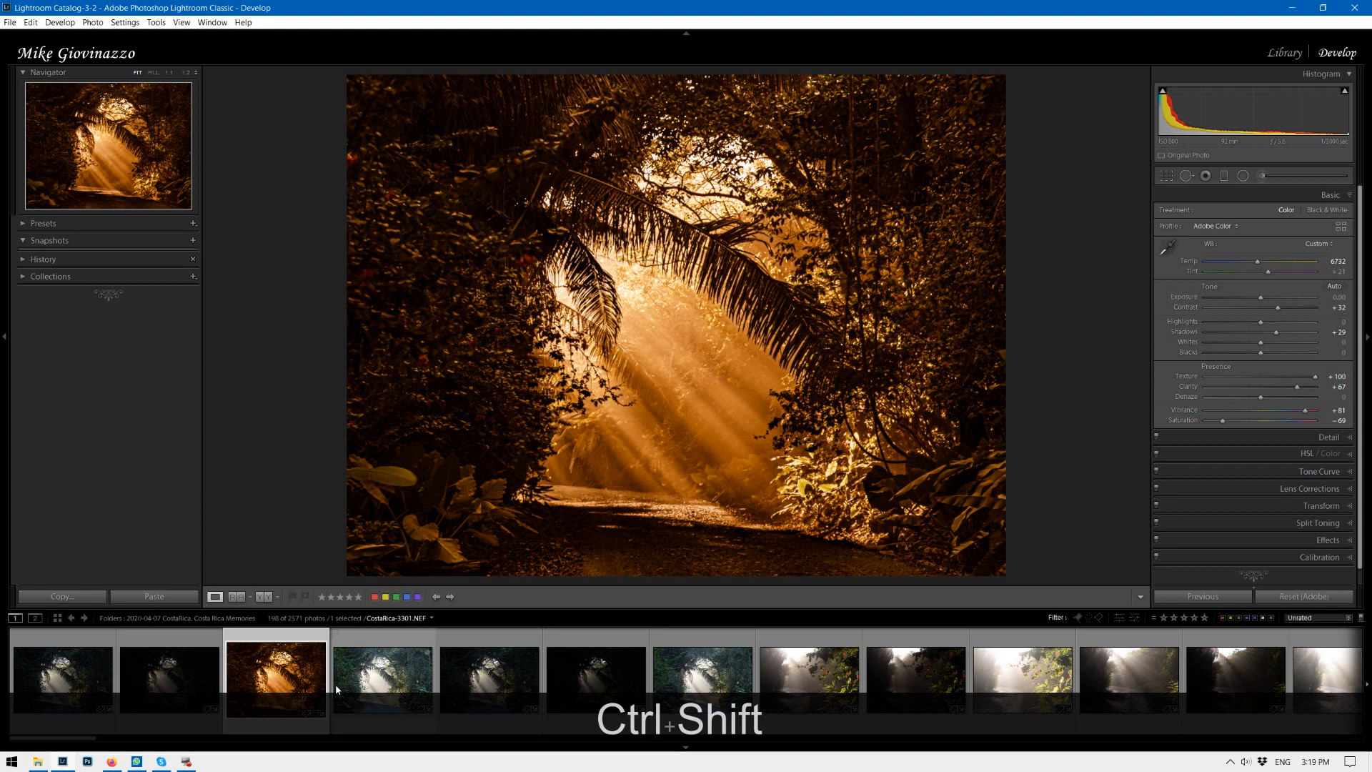
{"action": "key", "text": "ctrl+shift+c"}
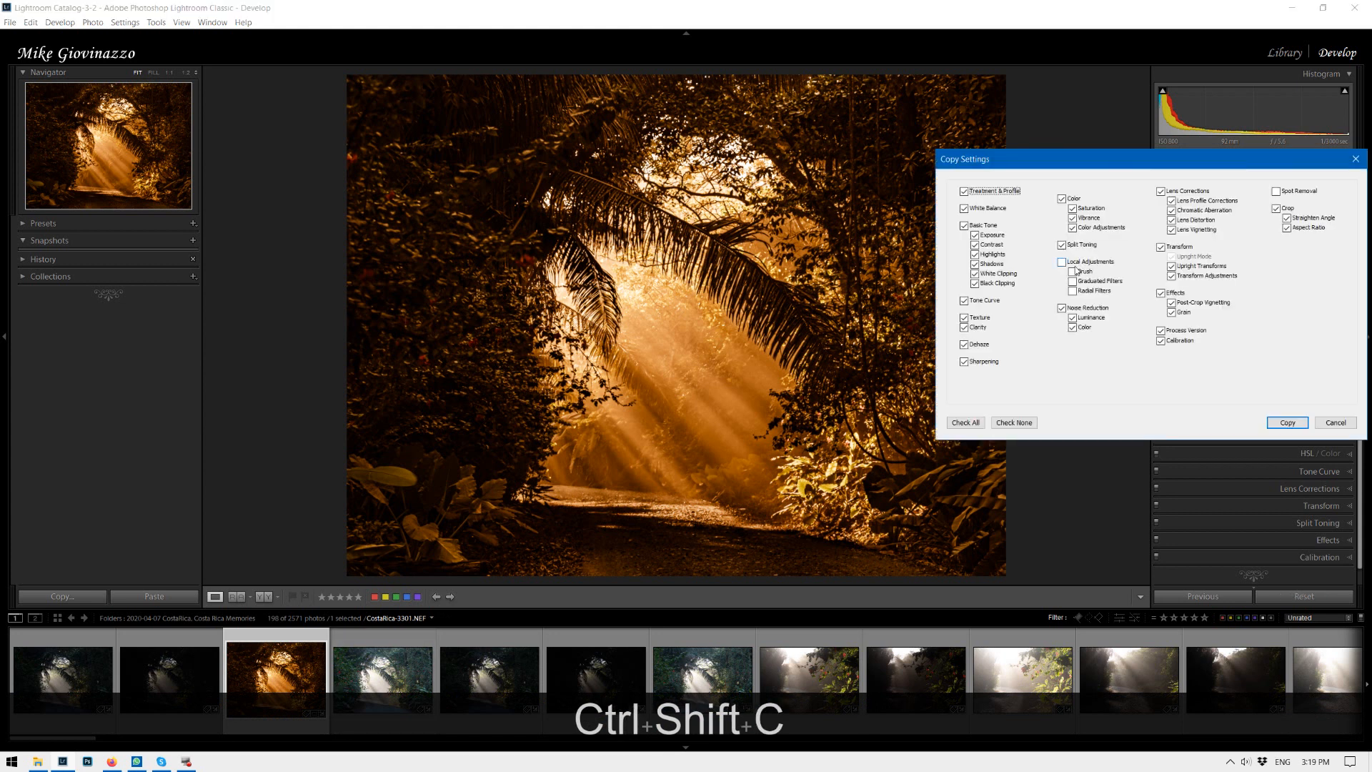
{"action": "left_click", "coordinate": [1088, 262]}
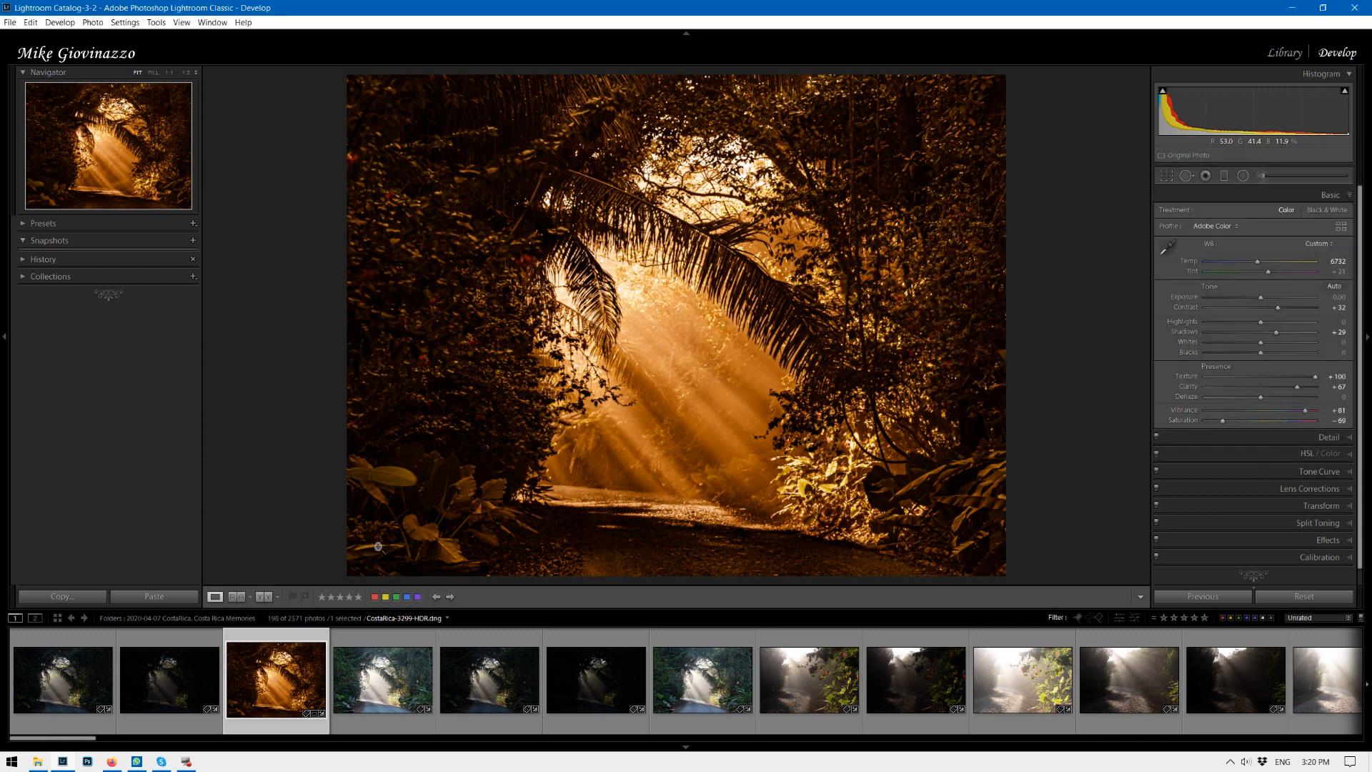
{"action": "left_click", "coordinate": [61, 647]}
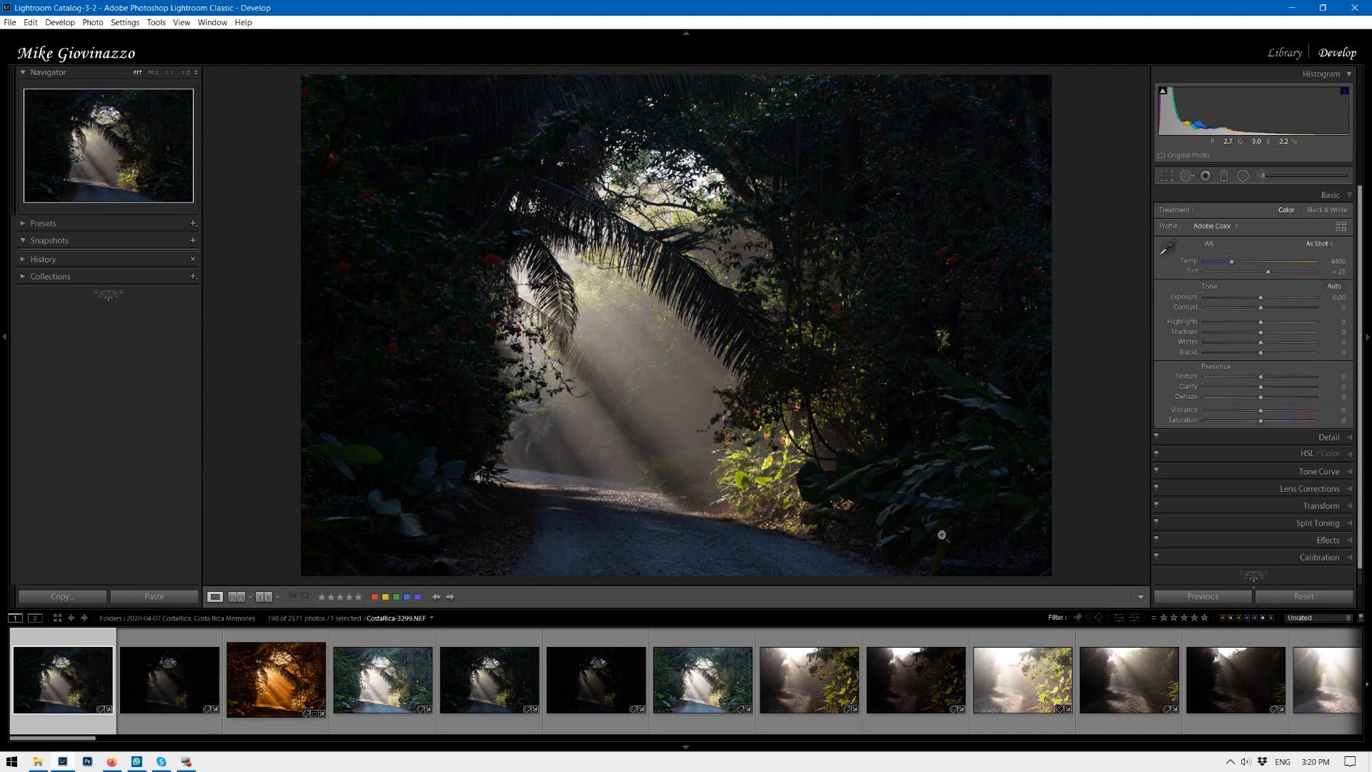
{"action": "key", "text": "ctrl"}
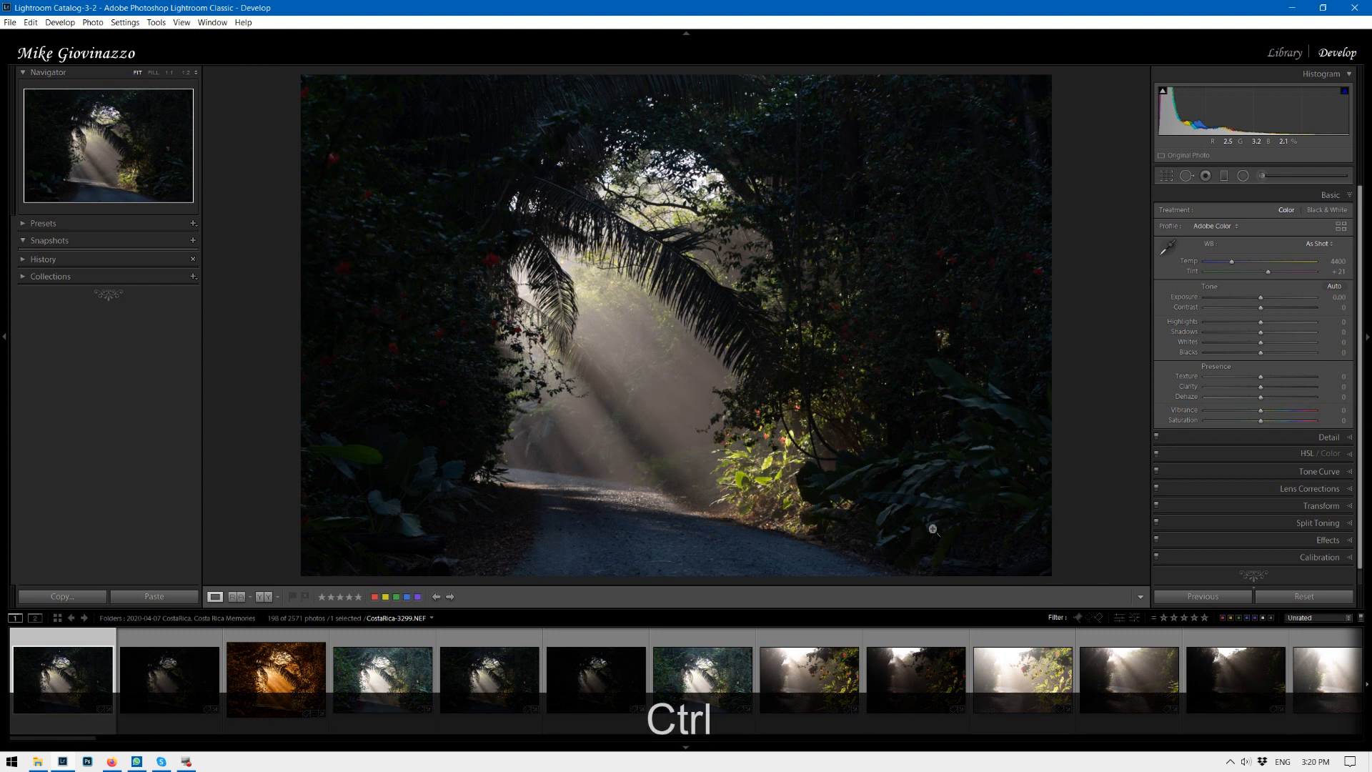
{"action": "key", "text": "ctrl+shift+v"}
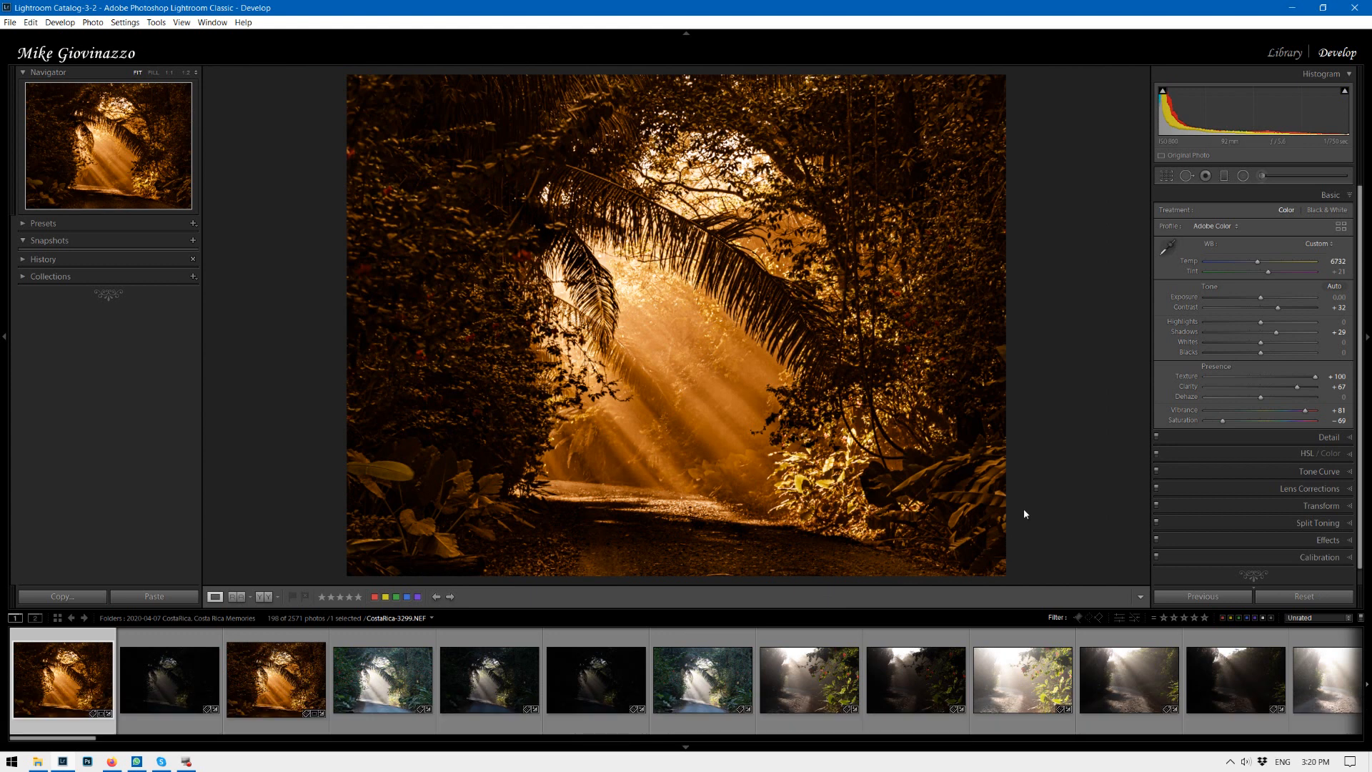
Select the pasted exposure and the HDR together and view them side by side in Compare mode.
{"action": "left_click", "coordinate": [251, 662]}
{"action": "left_click", "coordinate": [279, 651], "text": "ctrl"}
{"action": "key", "text": "n"}
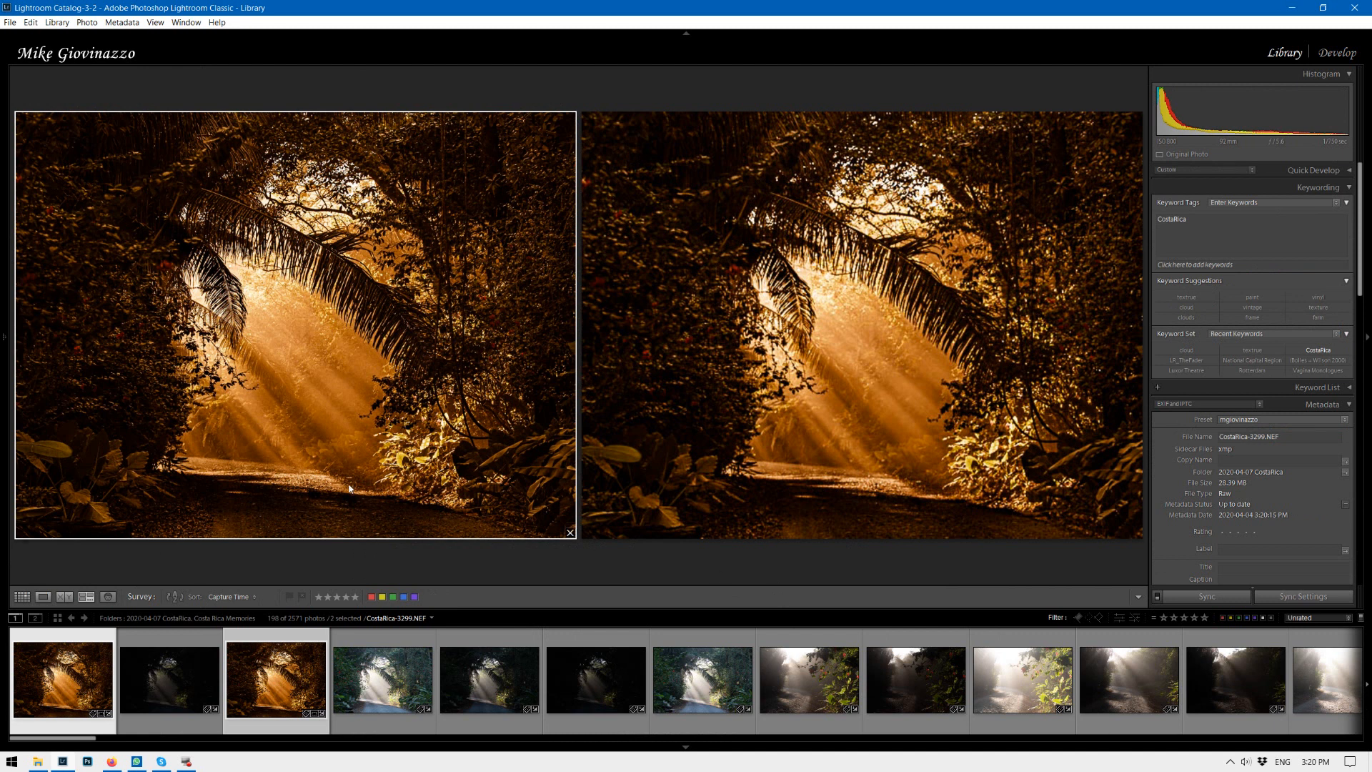
{"action": "left_click", "coordinate": [59, 641]}
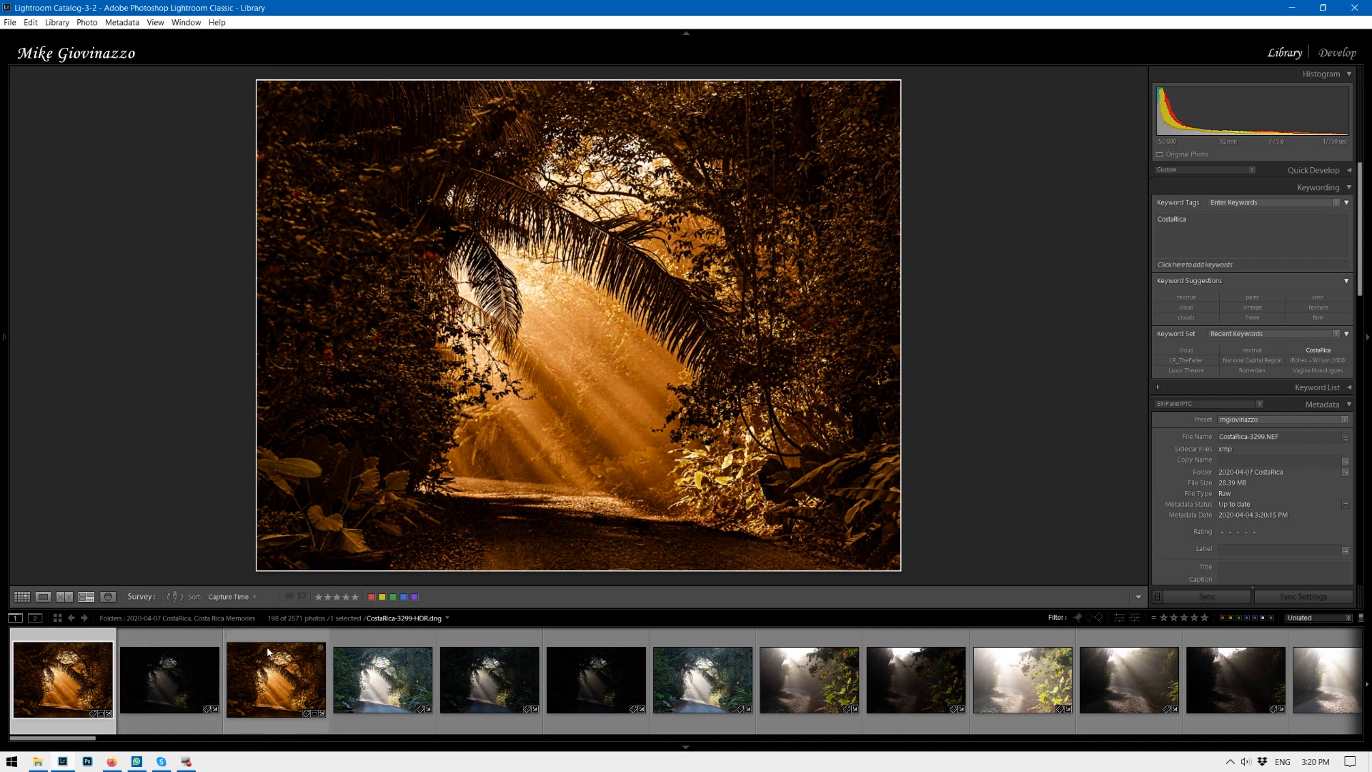
{"action": "left_click", "coordinate": [266, 657], "text": "ctrl"}
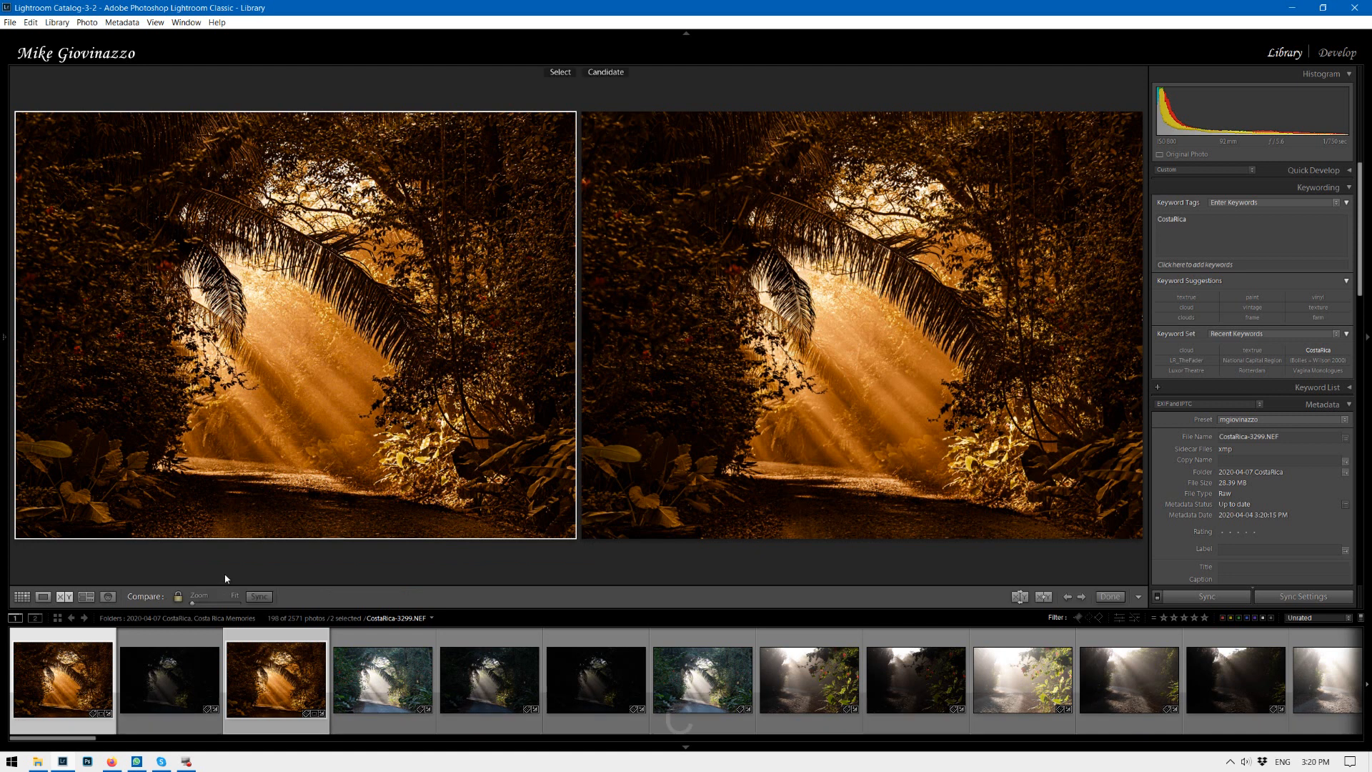
{"action": "key", "text": "c"}
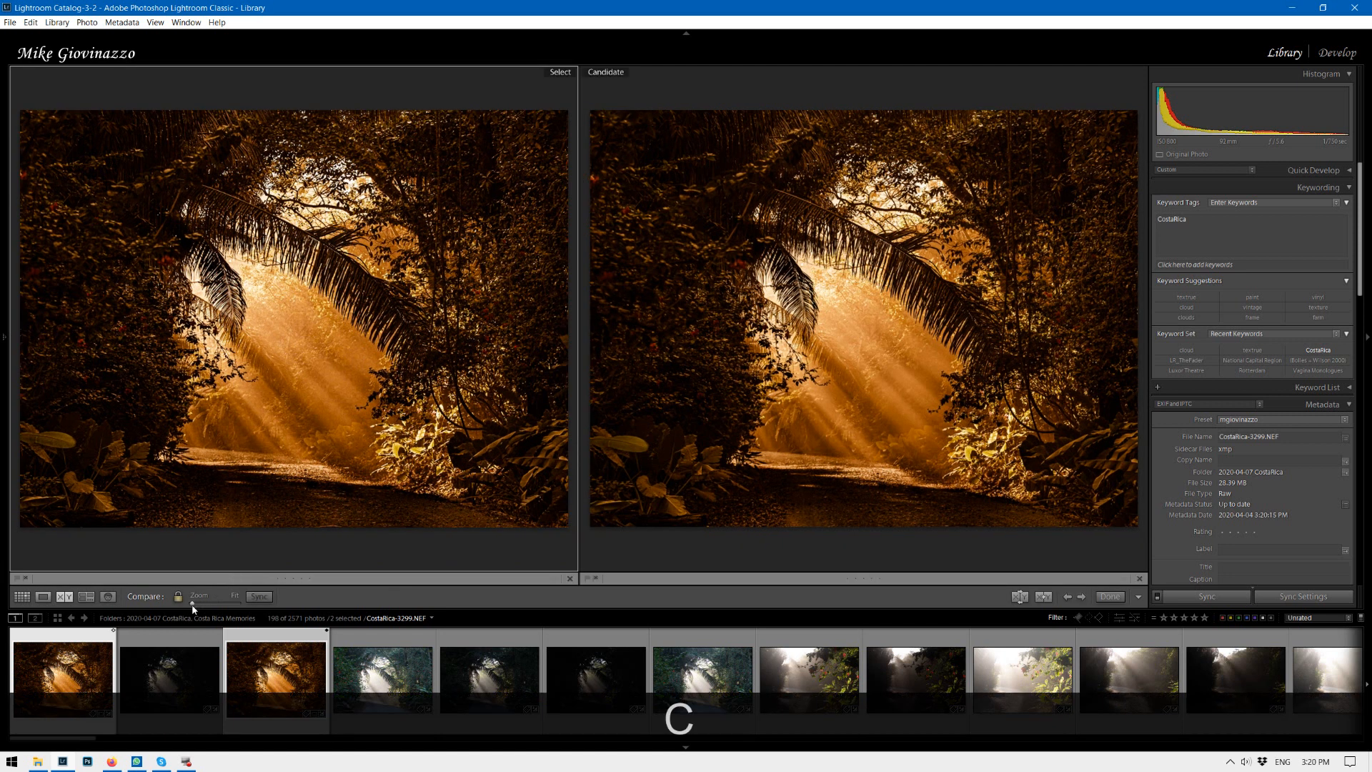
Zoom into both compared images and pan across the fronds and path to examine detail.
{"action": "left_click_drag", "start_coordinate": [193, 607], "coordinate": [223, 607]}
{"action": "left_click_drag", "start_coordinate": [361, 288], "coordinate": [298, 541]}
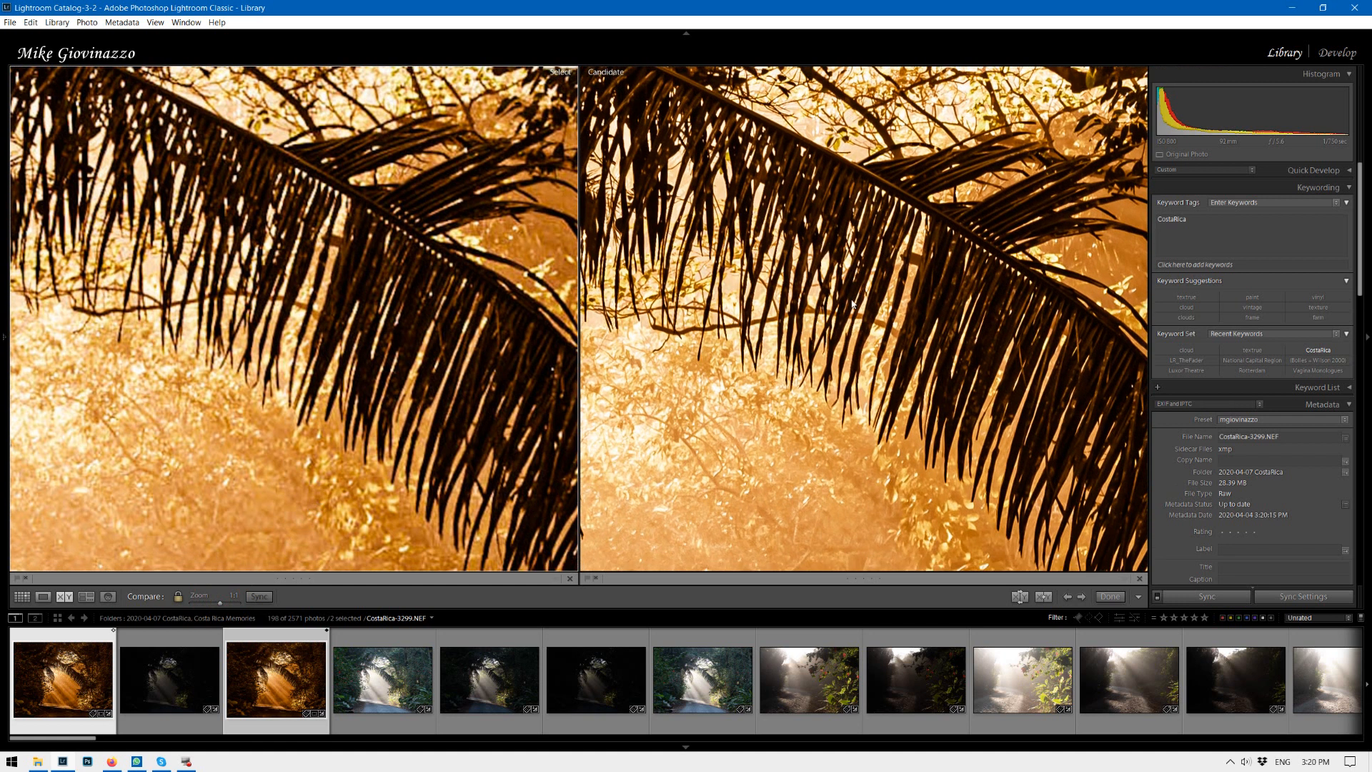
{"action": "left_click_drag", "start_coordinate": [854, 472], "coordinate": [815, 137]}
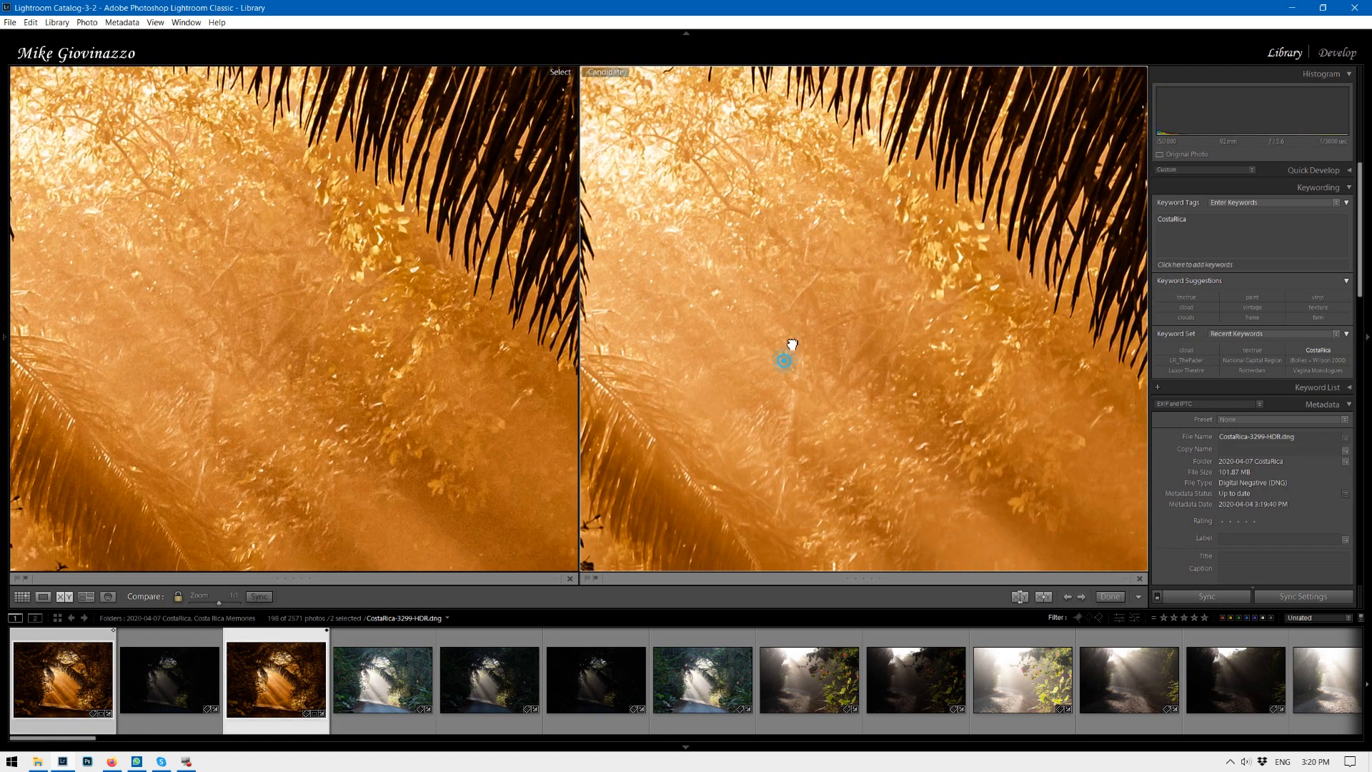
{"action": "left_click_drag", "start_coordinate": [792, 390], "coordinate": [802, 119]}
{"action": "left_click_drag", "start_coordinate": [818, 410], "coordinate": [1036, 251]}
{"action": "left_click_drag", "start_coordinate": [822, 363], "coordinate": [979, 160]}
{"action": "left_click_drag", "start_coordinate": [851, 391], "coordinate": [872, 362]}
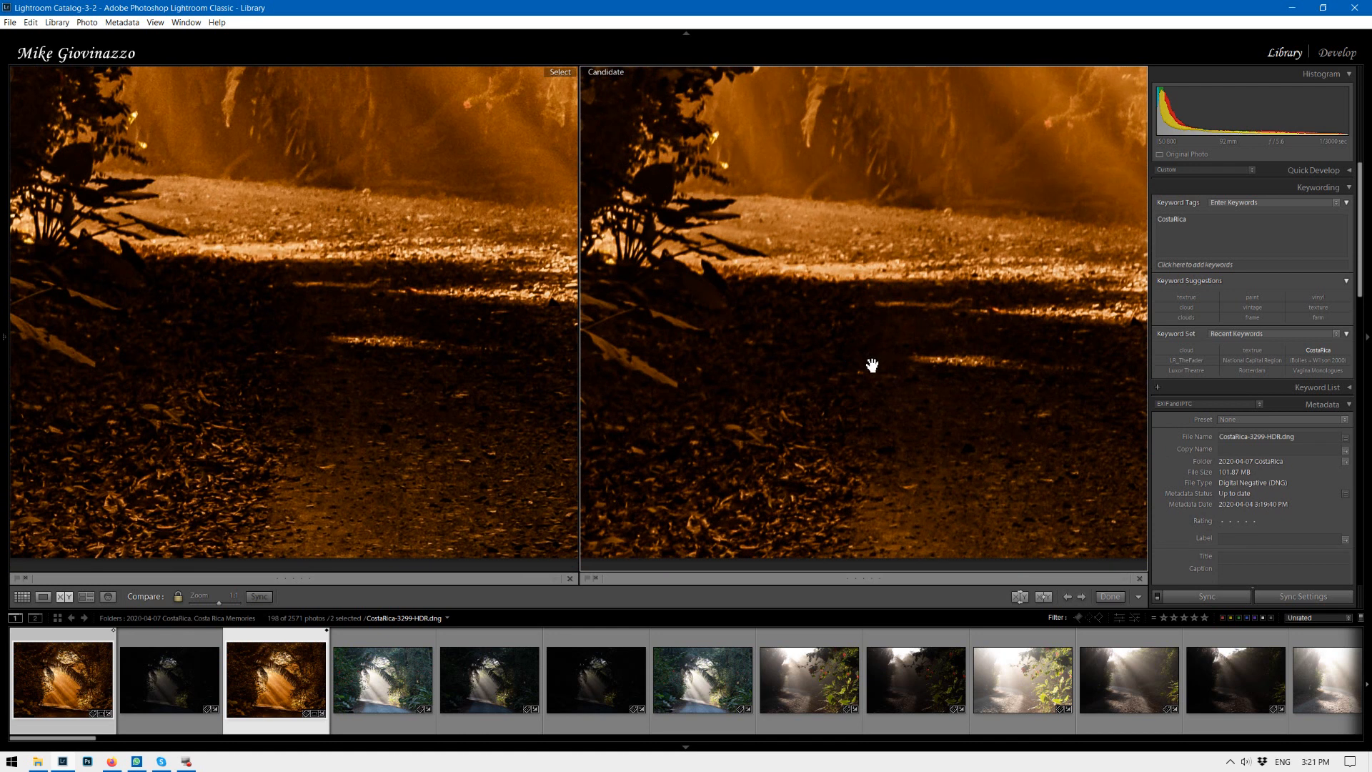
{"action": "left_click", "coordinate": [218, 604]}
{"action": "left_click_drag", "start_coordinate": [218, 604], "coordinate": [191, 604]}
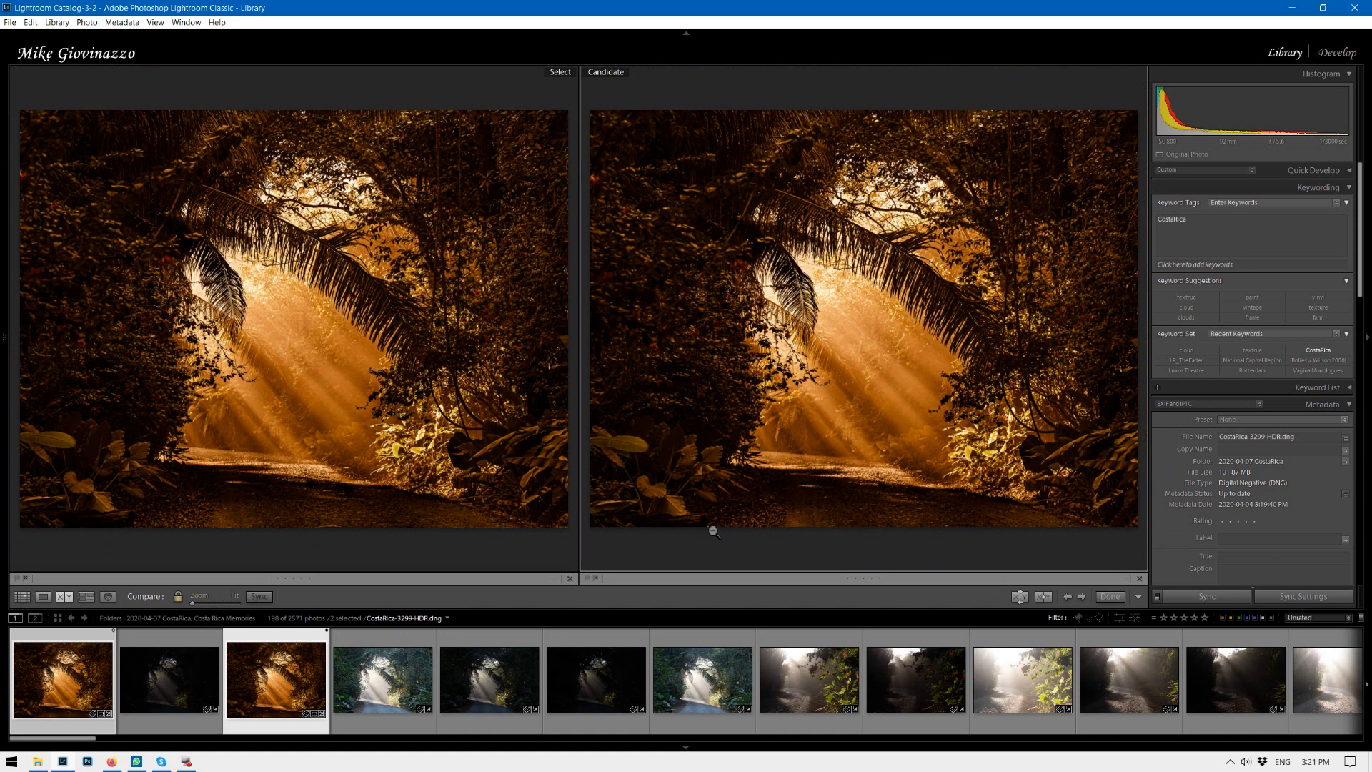
Assign star ratings of 4 and 3 to the compared photos.
{"action": "left_click", "coordinate": [300, 285]}
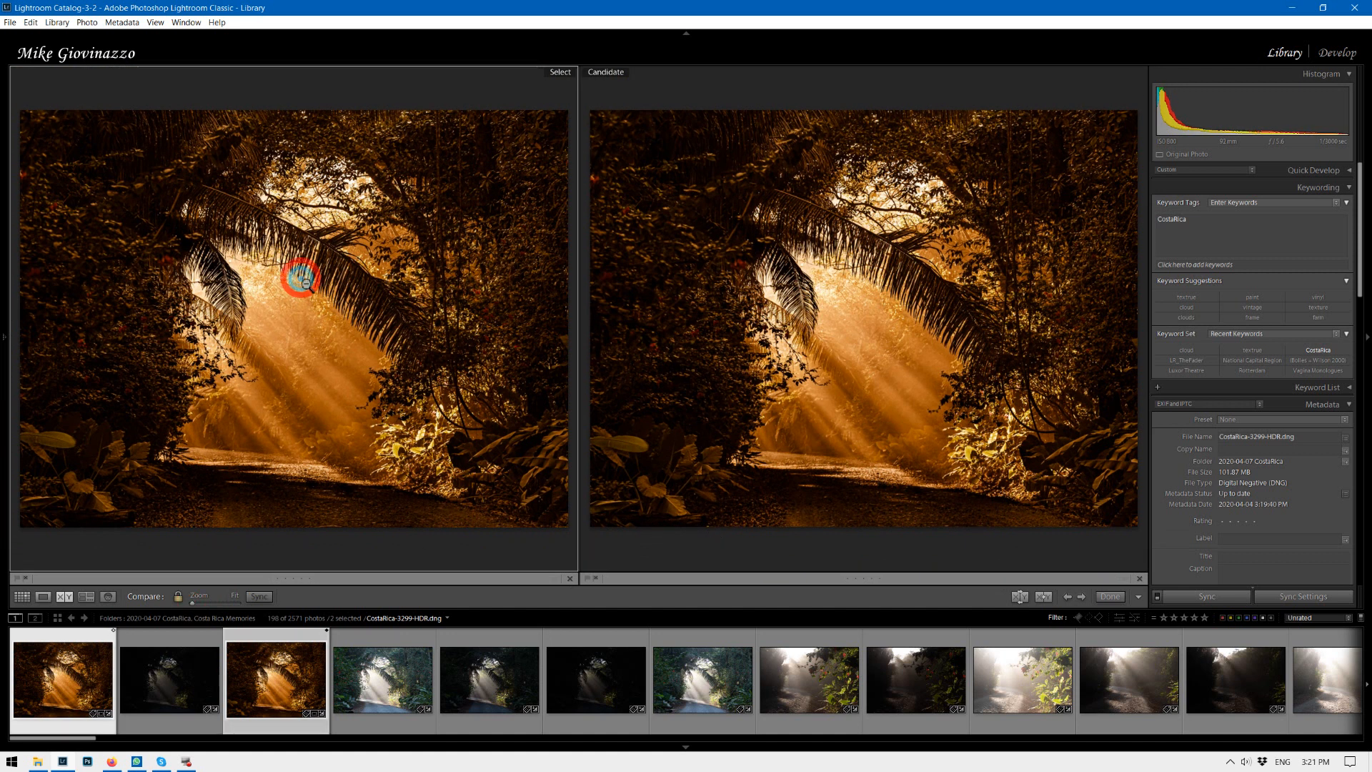
{"action": "key", "text": "4"}
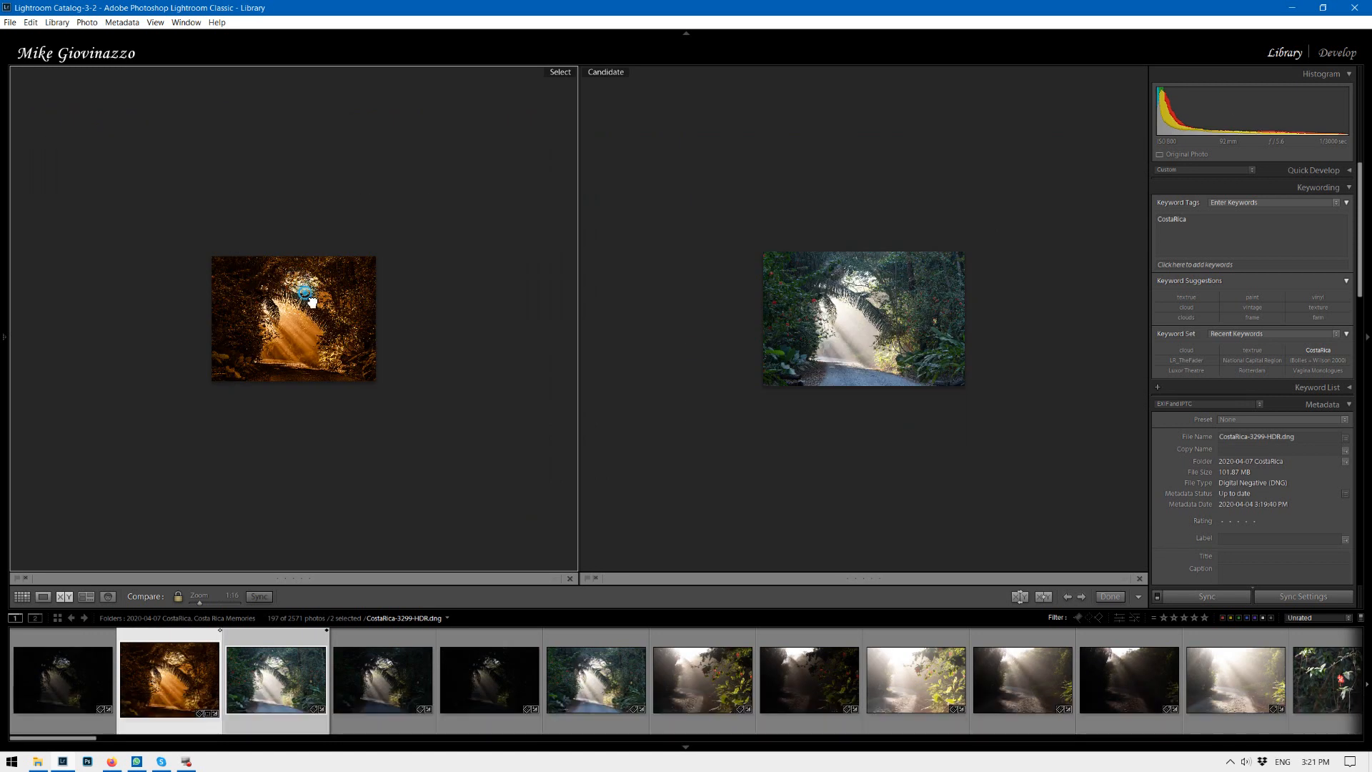
{"action": "key", "text": "3"}
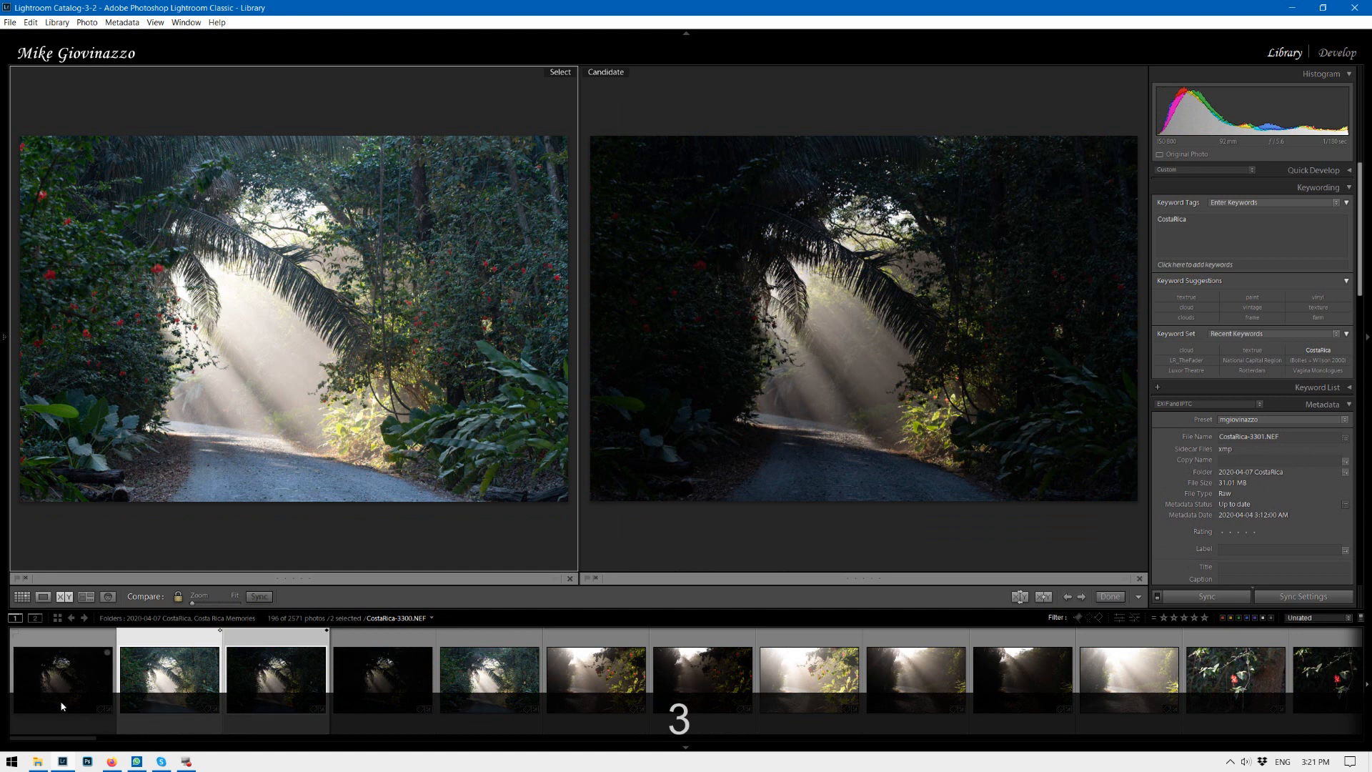